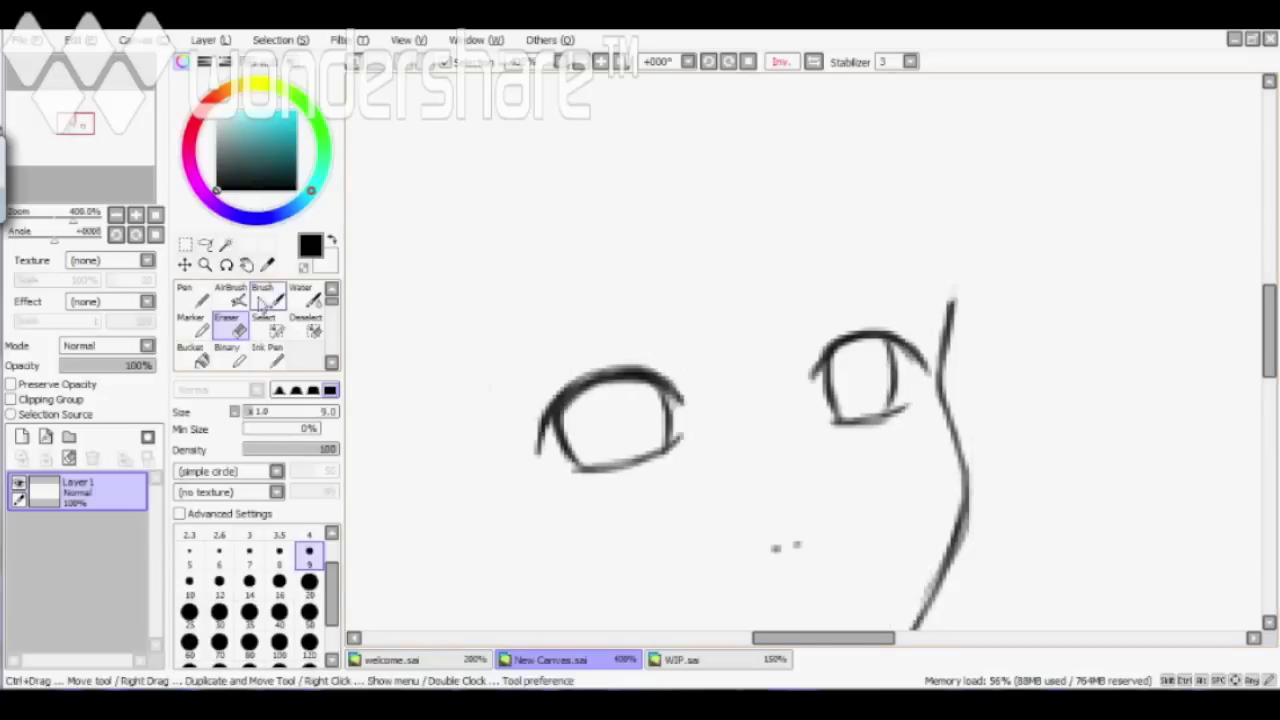
- Draw tapered bangs across the forehead above both eyes with the Brush
{"action": "left_click_drag", "start_coordinate": [880, 100], "coordinate": [700, 395]}
{"action": "left_click_drag", "start_coordinate": [748, 200], "coordinate": [660, 370]}
{"action": "left_click_drag", "start_coordinate": [700, 110], "coordinate": [650, 360]}
{"action": "left_click_drag", "start_coordinate": [600, 100], "coordinate": [540, 400]}
{"action": "left_click_drag", "start_coordinate": [540, 150], "coordinate": [470, 440]}
{"action": "scroll", "coordinate": [1042, 297], "scroll_direction": "down", "scroll_amount": 2}
{"action": "left_click_drag", "start_coordinate": [905, 148], "coordinate": [877, 272]}
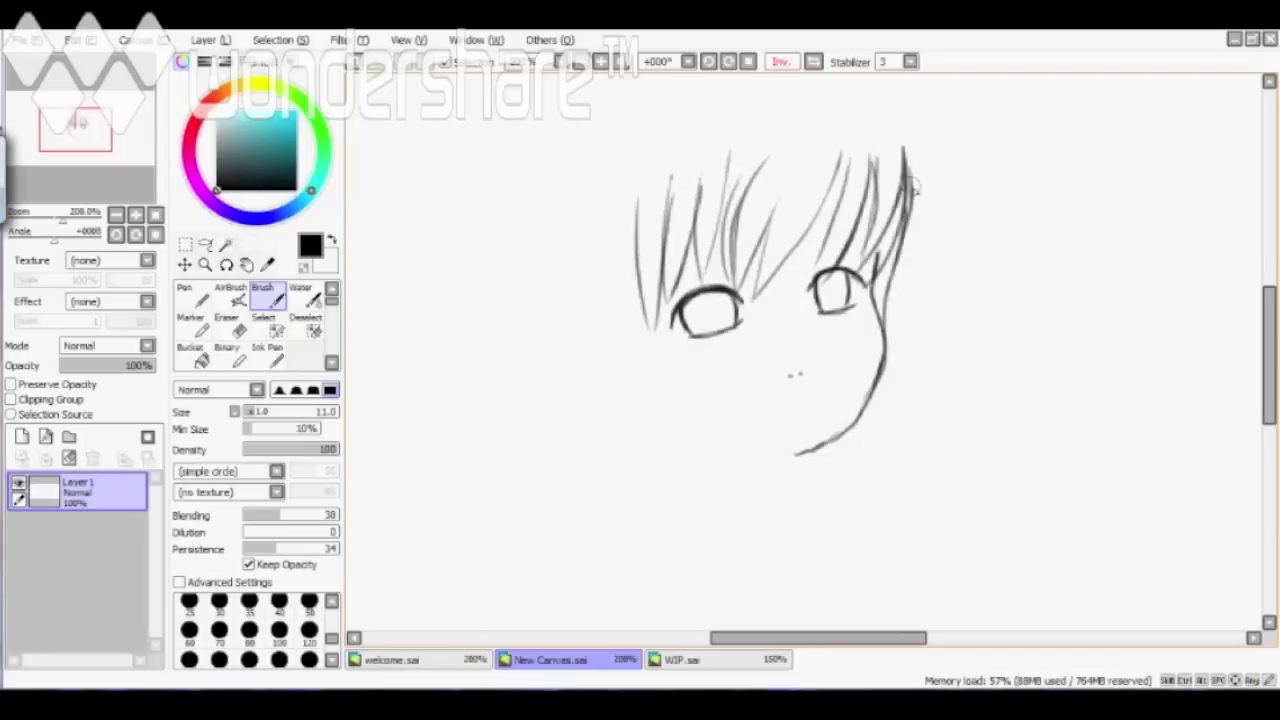
- Draw a long lock beside the larger eye and replace the jawline with a rounder cheek and chin
{"action": "mouse_move", "coordinate": [628, 270]}
{"action": "left_mouse_down"}
{"action": "mouse_move", "coordinate": [665, 452]}
{"action": "mouse_move", "coordinate": [725, 535]}
{"action": "left_mouse_up"}
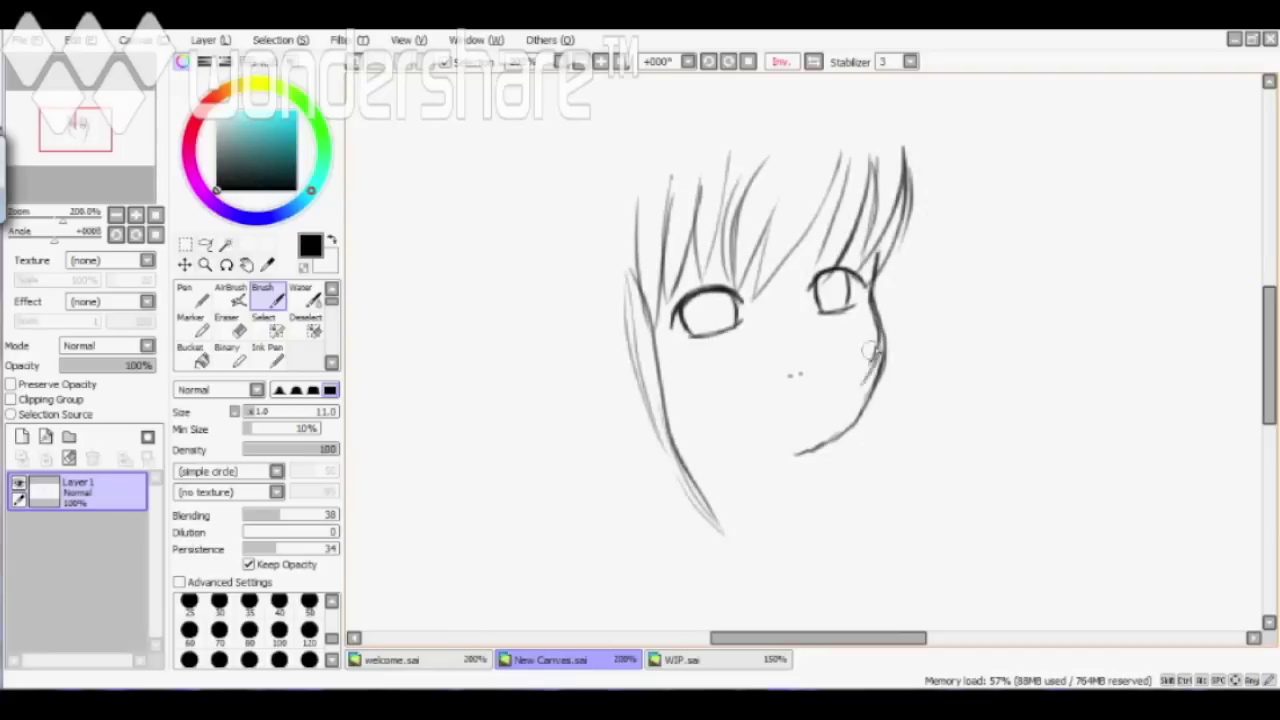
{"action": "key", "text": "ctrl+z"}
{"action": "key", "text": "ctrl+z"}
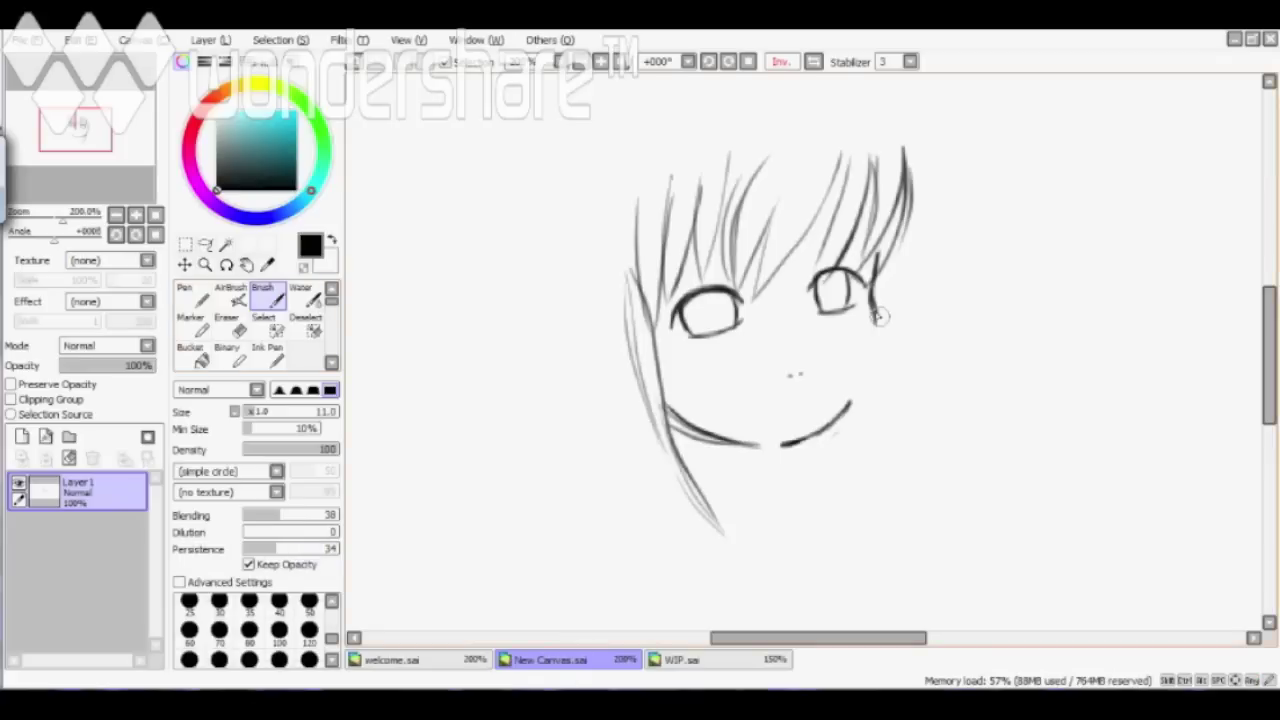
{"action": "left_click_drag", "start_coordinate": [878, 340], "coordinate": [820, 420]}
- Draw long hair strands falling past the shoulders on both sides of the face
{"action": "left_click_drag", "start_coordinate": [905, 150], "coordinate": [890, 495]}
{"action": "left_click_drag", "start_coordinate": [878, 375], "coordinate": [900, 550]}
{"action": "left_click_drag", "start_coordinate": [530, 258], "coordinate": [679, 546]}
{"action": "left_click_drag", "start_coordinate": [586, 270], "coordinate": [700, 578]}
{"action": "left_click_drag", "start_coordinate": [598, 458], "coordinate": [640, 590]}
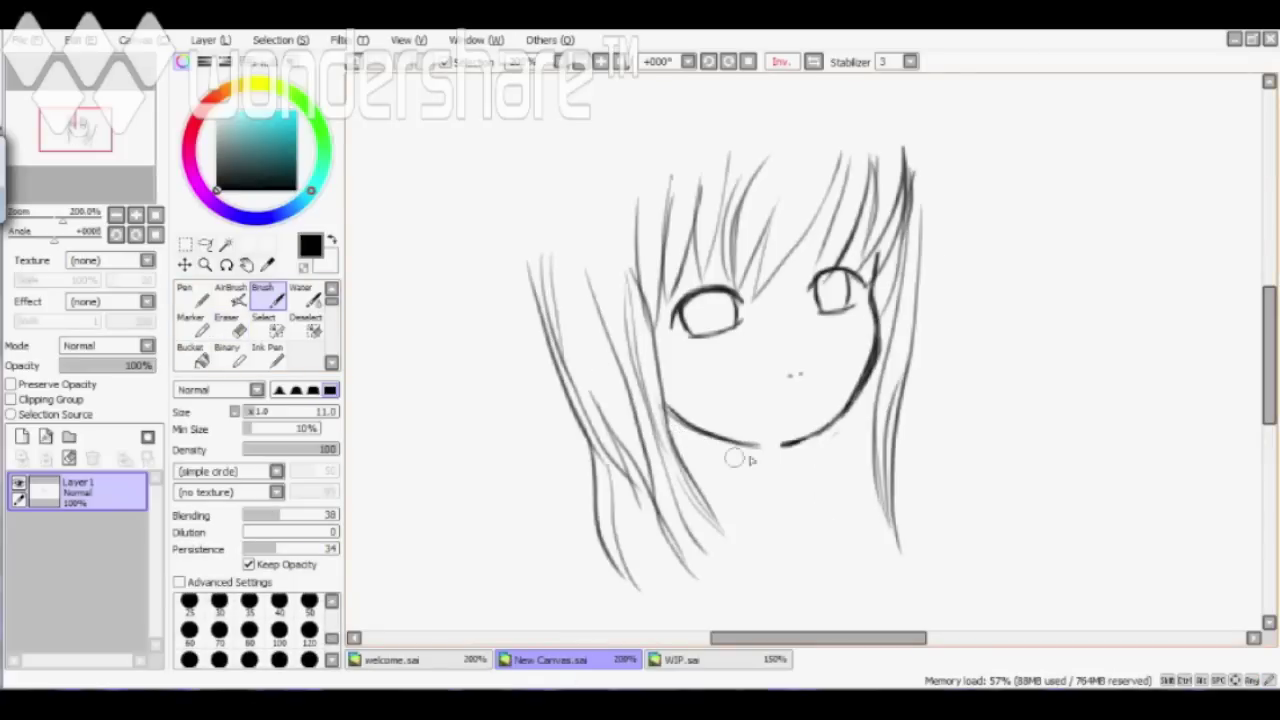
{"action": "scroll", "coordinate": [715, 490], "scroll_direction": "down", "scroll_amount": 2}
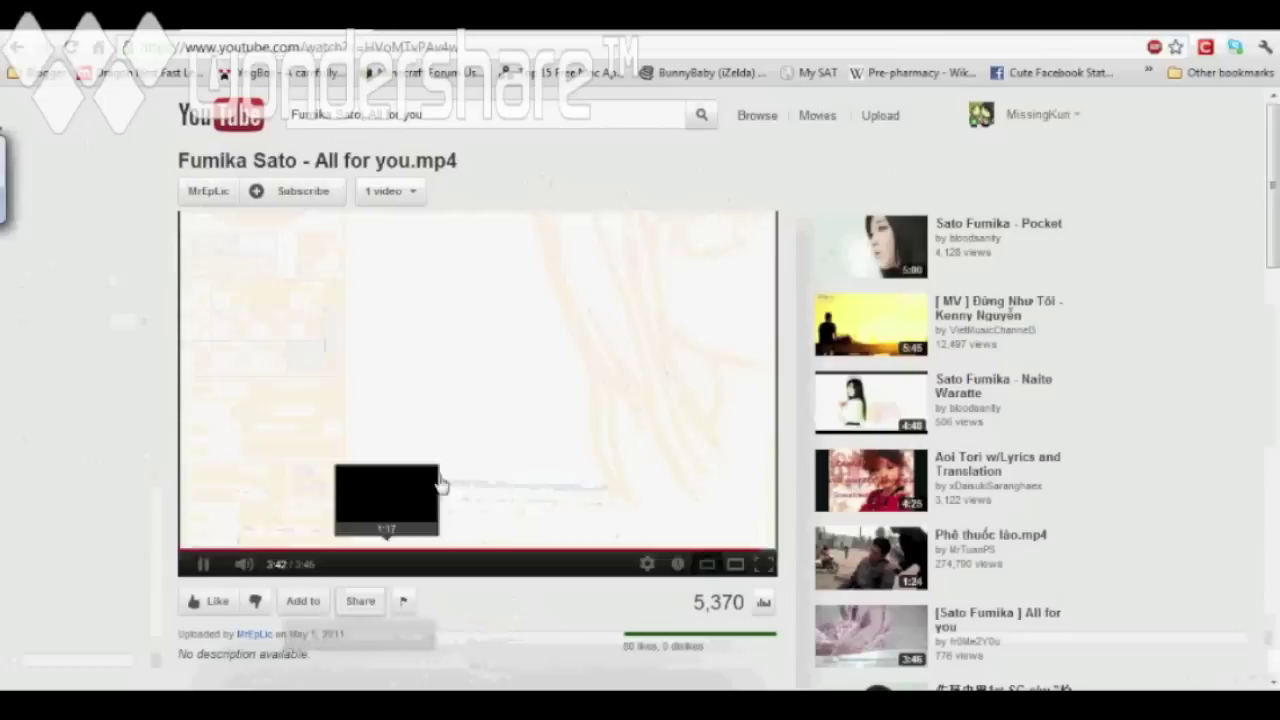
{"action": "scroll", "coordinate": [715, 490], "scroll_direction": "up", "scroll_amount": 3}
{"action": "mouse_move", "coordinate": [505, 272]}
{"action": "left_mouse_down"}
{"action": "mouse_move", "coordinate": [465, 615]}
{"action": "mouse_move", "coordinate": [485, 600]}
{"action": "left_mouse_up"}
{"action": "left_click_drag", "start_coordinate": [570, 400], "coordinate": [548, 610]}
{"action": "left_click_drag", "start_coordinate": [935, 215], "coordinate": [905, 415]}
- Draw the rounded crown outline above the bangs and connect it to the side hair
{"action": "scroll", "coordinate": [900, 400], "scroll_direction": "up", "scroll_amount": 2}
{"action": "scroll", "coordinate": [900, 400], "scroll_direction": "down", "scroll_amount": 2}
{"action": "scroll", "coordinate": [1166, 317], "scroll_direction": "up", "scroll_amount": 2}
{"action": "left_click_drag", "start_coordinate": [830, 82], "coordinate": [938, 237]}
{"action": "scroll", "coordinate": [936, 237], "scroll_direction": "up", "scroll_amount": 2}
{"action": "mouse_move", "coordinate": [508, 292]}
{"action": "left_mouse_down"}
{"action": "mouse_move", "coordinate": [846, 166]}
{"action": "mouse_move", "coordinate": [506, 464]}
{"action": "left_mouse_up"}
{"action": "left_click_drag", "start_coordinate": [506, 390], "coordinate": [832, 187]}
- Erase the duplicate outer contour line along the crown of the head
{"action": "key", "text": "e"}
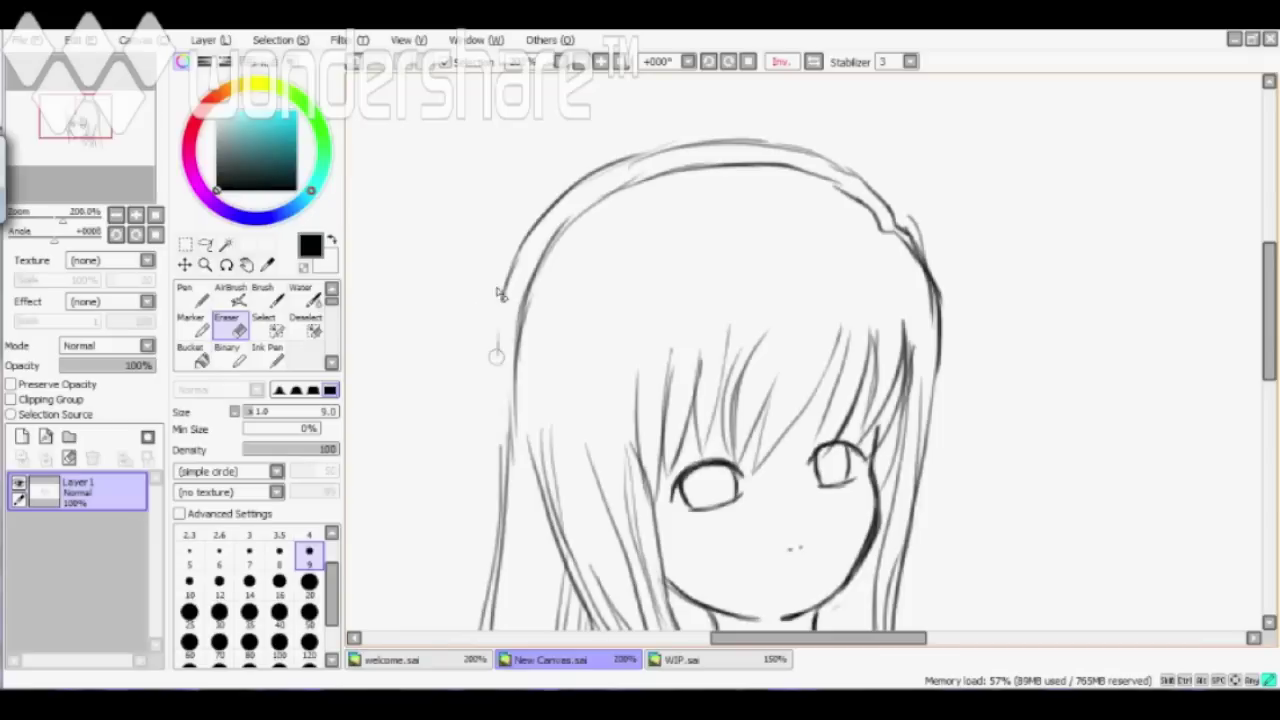
{"action": "left_click_drag", "start_coordinate": [500, 343], "coordinate": [828, 160]}
{"action": "key", "text": "b"}
- Draw short, thick eyelashes along the upper lids of both eyes
{"action": "scroll", "coordinate": [700, 400], "scroll_direction": "down", "scroll_amount": 2}
{"action": "scroll", "coordinate": [600, 300], "scroll_direction": "up", "scroll_amount": 3}
{"action": "mouse_move", "coordinate": [580, 260]}
{"action": "left_mouse_down"}
{"action": "mouse_move", "coordinate": [600, 225]}
{"action": "mouse_move", "coordinate": [655, 210]}
{"action": "left_mouse_up"}
{"action": "left_click_drag", "start_coordinate": [540, 262], "coordinate": [520, 225]}
{"action": "left_click_drag", "start_coordinate": [505, 285], "coordinate": [500, 230]}
{"action": "left_click_drag", "start_coordinate": [470, 340], "coordinate": [495, 290]}
{"action": "left_click_drag", "start_coordinate": [860, 222], "coordinate": [880, 180]}
{"action": "left_click_drag", "start_coordinate": [920, 220], "coordinate": [950, 180]}
{"action": "left_click_drag", "start_coordinate": [830, 240], "coordinate": [815, 200]}
{"action": "left_click_drag", "start_coordinate": [590, 250], "coordinate": [600, 222]}
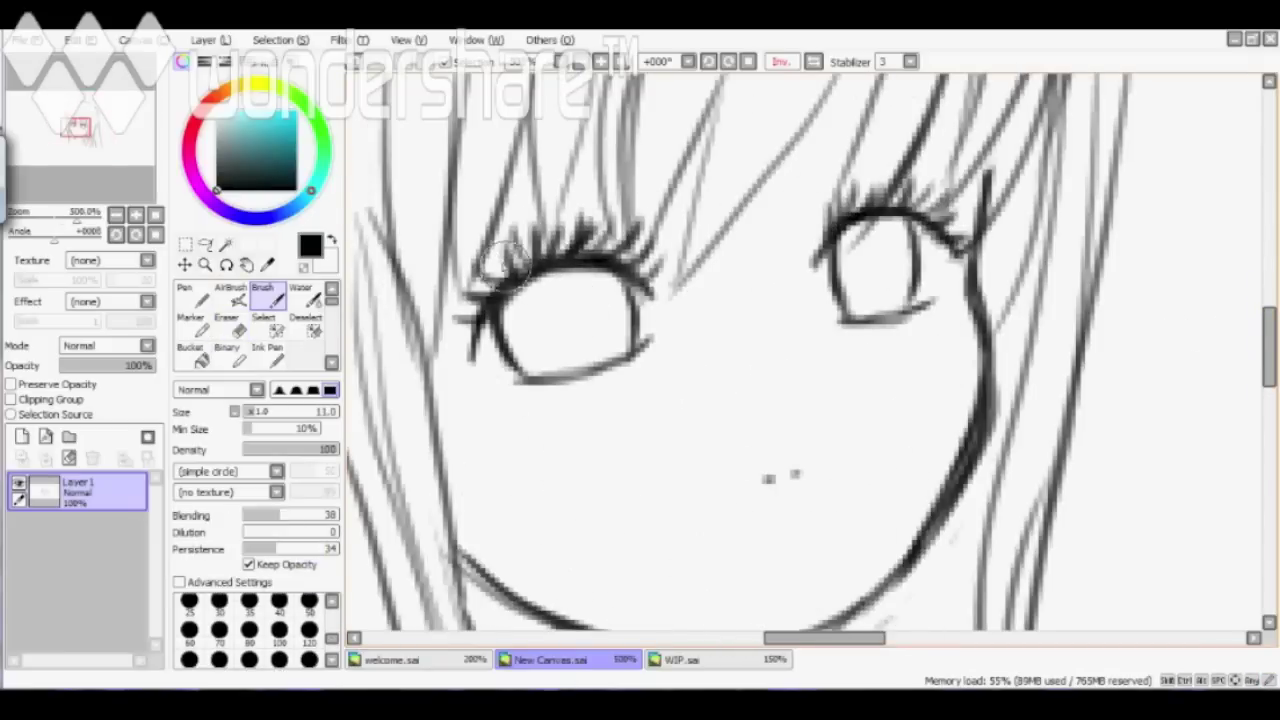
{"action": "left_click_drag", "start_coordinate": [505, 280], "coordinate": [490, 250]}
- Draw an arched eyebrow above each eye
{"action": "scroll", "coordinate": [600, 350], "scroll_direction": "up", "scroll_amount": 3}
{"action": "left_click_drag", "start_coordinate": [805, 292], "coordinate": [975, 290]}
{"action": "left_click_drag", "start_coordinate": [650, 318], "coordinate": [440, 385]}
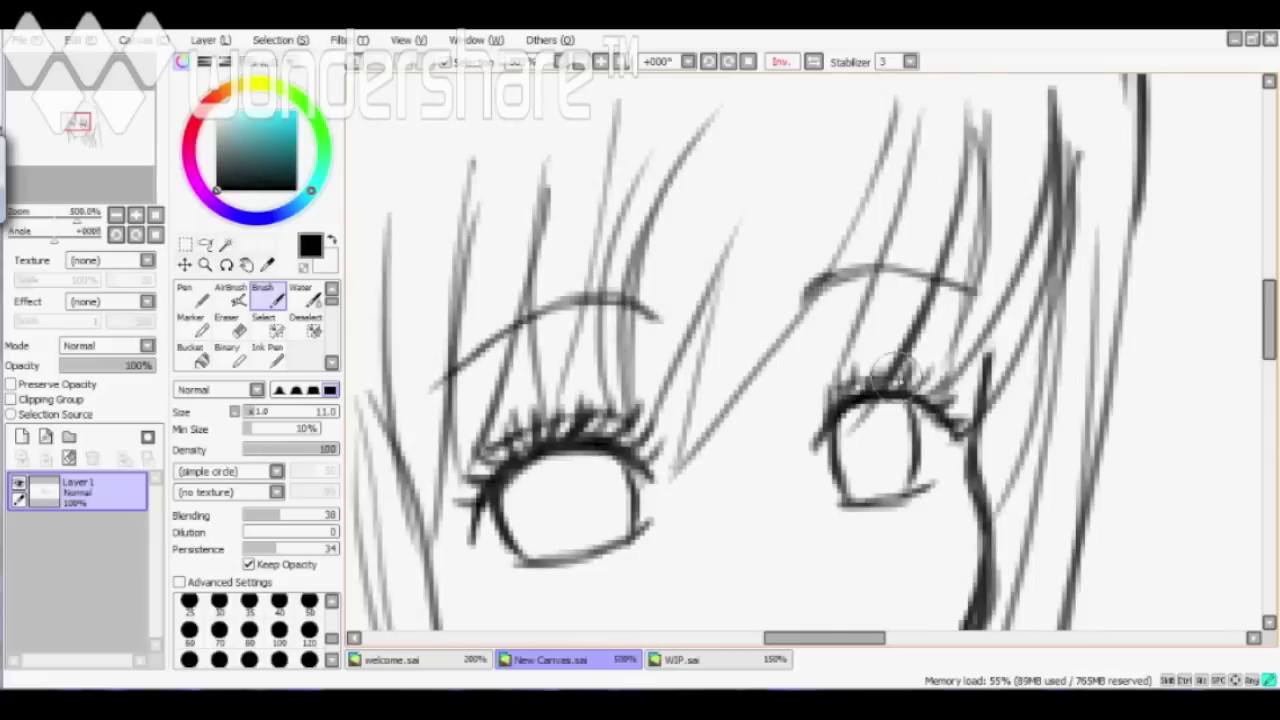
- Draw an open smiling mouth with a small fang and outline a round iris in the larger eye
{"action": "scroll", "coordinate": [750, 330], "scroll_direction": "down", "scroll_amount": 3}
{"action": "mouse_move", "coordinate": [798, 477]}
{"action": "left_mouse_down"}
{"action": "mouse_move", "coordinate": [707, 500]}
{"action": "mouse_move", "coordinate": [700, 514]}
{"action": "mouse_move", "coordinate": [849, 486]}
{"action": "mouse_move", "coordinate": [815, 540]}
{"action": "left_mouse_up"}
{"action": "left_click_drag", "start_coordinate": [790, 395], "coordinate": [794, 400]}
{"action": "left_click", "coordinate": [600, 62]}
{"action": "left_click", "coordinate": [600, 62]}
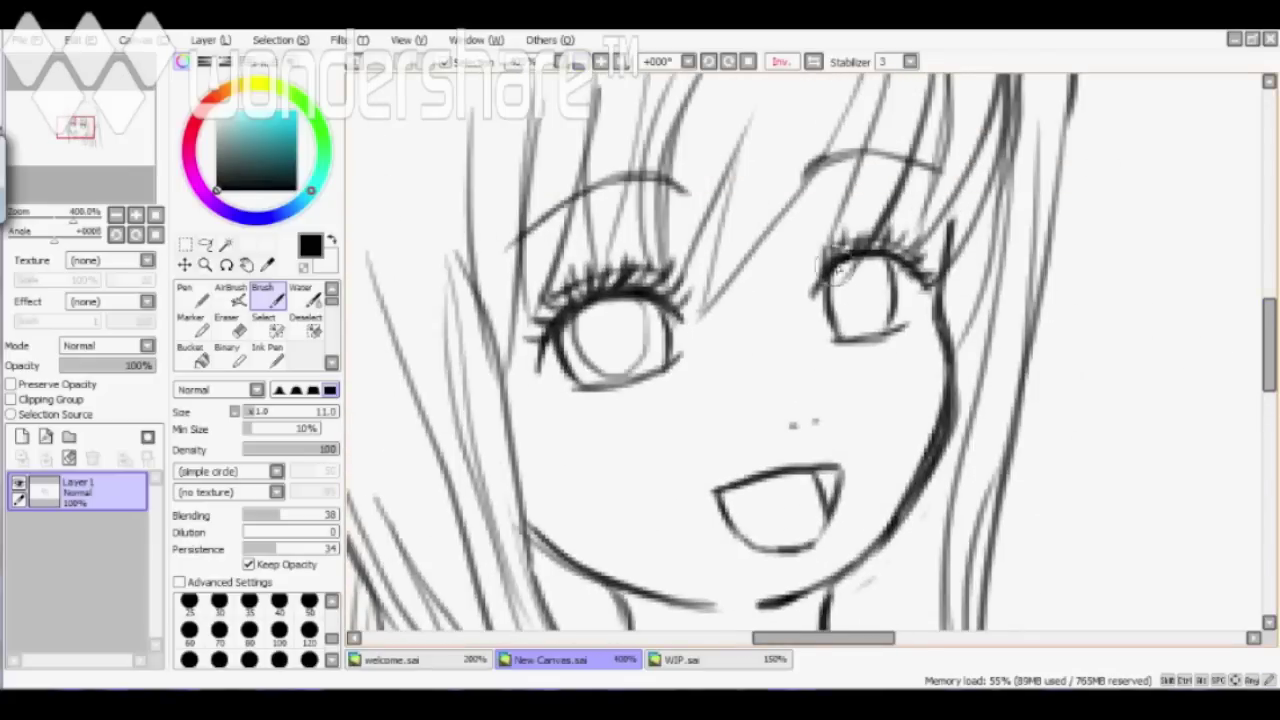
- Sketch the neck and a rounded neckline below the chin with a small pendant at its center
{"action": "scroll", "coordinate": [808, 432], "scroll_direction": "down", "scroll_amount": 3}
{"action": "mouse_move", "coordinate": [812, 432]}
{"action": "left_mouse_down"}
{"action": "mouse_move", "coordinate": [880, 520]}
{"action": "mouse_move", "coordinate": [845, 625]}
{"action": "left_mouse_up"}
{"action": "mouse_move", "coordinate": [575, 478]}
{"action": "left_mouse_down"}
{"action": "mouse_move", "coordinate": [625, 595]}
{"action": "mouse_move", "coordinate": [660, 620]}
{"action": "mouse_move", "coordinate": [650, 615]}
{"action": "left_mouse_up"}
{"action": "mouse_move", "coordinate": [650, 615]}
{"action": "left_mouse_down"}
{"action": "mouse_move", "coordinate": [650, 435]}
{"action": "mouse_move", "coordinate": [709, 452]}
{"action": "mouse_move", "coordinate": [871, 371]}
{"action": "mouse_move", "coordinate": [765, 480]}
{"action": "mouse_move", "coordinate": [700, 470]}
{"action": "mouse_move", "coordinate": [771, 508]}
{"action": "mouse_move", "coordinate": [745, 515]}
{"action": "left_mouse_up"}
{"action": "key", "text": "e"}
{"action": "key", "text": "b"}
- Draw the collar, torso sides and shoulder lines on both sides of the neckline
{"action": "left_click_drag", "start_coordinate": [833, 228], "coordinate": [978, 413]}
{"action": "mouse_move", "coordinate": [908, 293]}
{"action": "left_mouse_down"}
{"action": "mouse_move", "coordinate": [968, 408]}
{"action": "mouse_move", "coordinate": [873, 593]}
{"action": "left_mouse_up"}
{"action": "scroll", "coordinate": [530, 408], "scroll_direction": "down", "scroll_amount": 3}
{"action": "left_click_drag", "start_coordinate": [650, 390], "coordinate": [346, 435]}
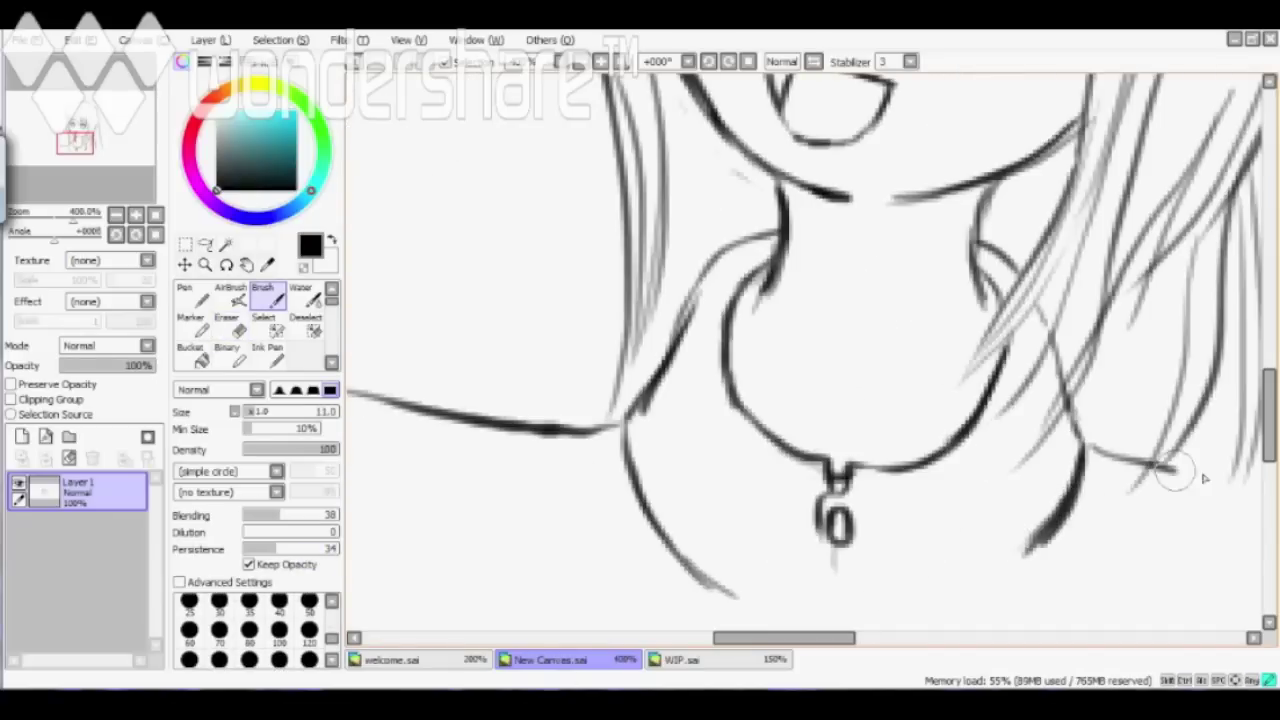
{"action": "left_click_drag", "start_coordinate": [1070, 428], "coordinate": [1264, 480]}
- Lower the crown of the head with a lasso selection and join its outline to the front side hair
{"action": "scroll", "coordinate": [1100, 450], "scroll_direction": "down", "scroll_amount": 2}
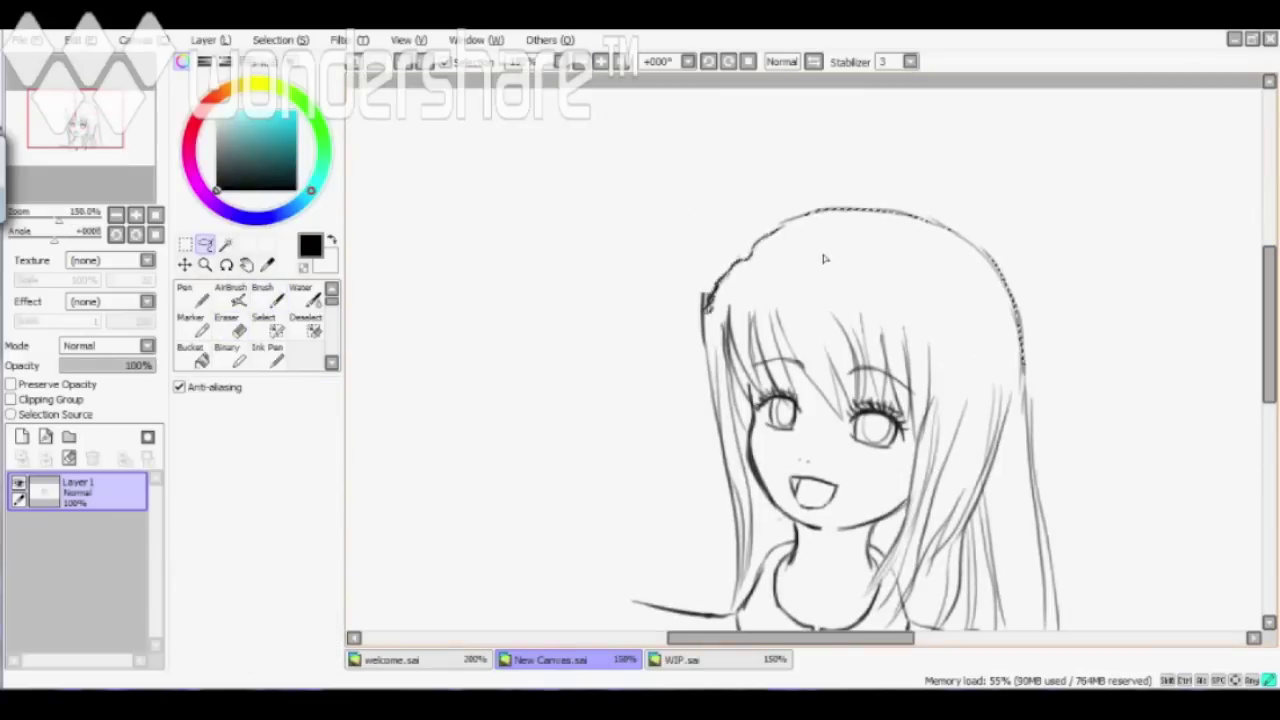
{"action": "key", "text": "alt+Tab"}
{"action": "key", "text": "alt+Tab"}
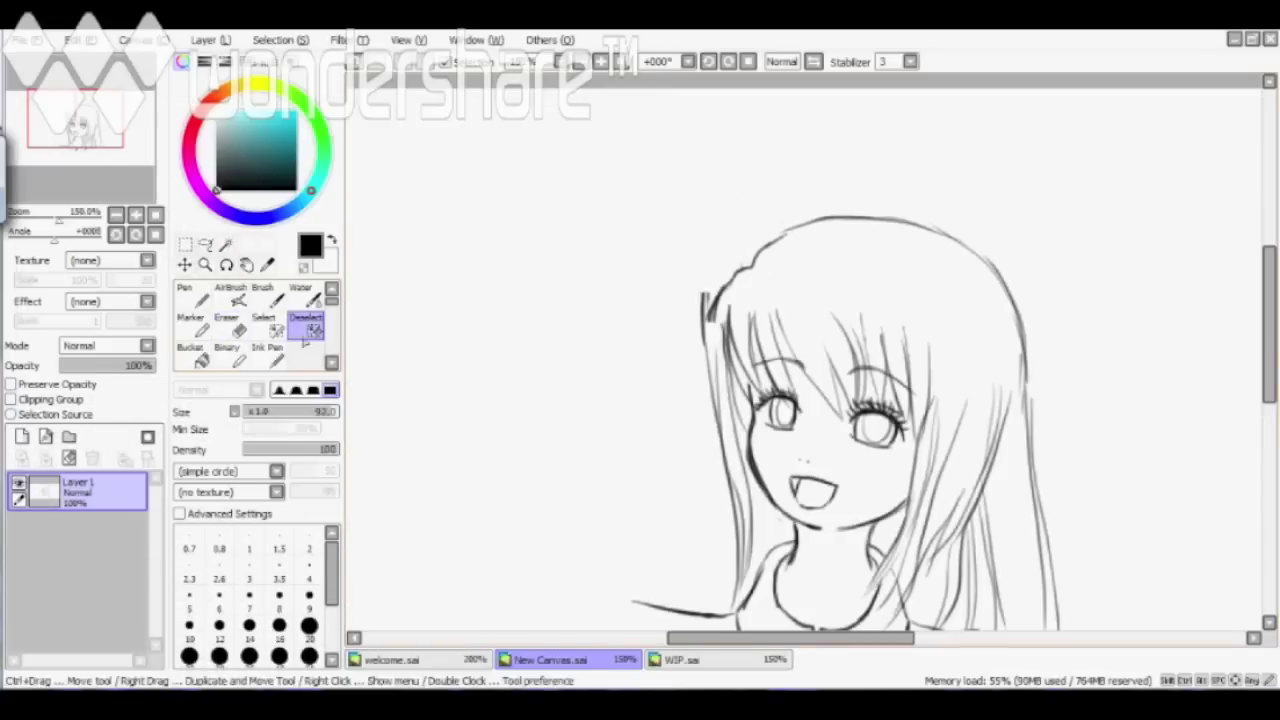
{"action": "left_click_drag", "start_coordinate": [712, 290], "coordinate": [720, 445]}
{"action": "scroll", "coordinate": [718, 445], "scroll_direction": "down", "scroll_amount": 3}
{"action": "key", "text": "a"}
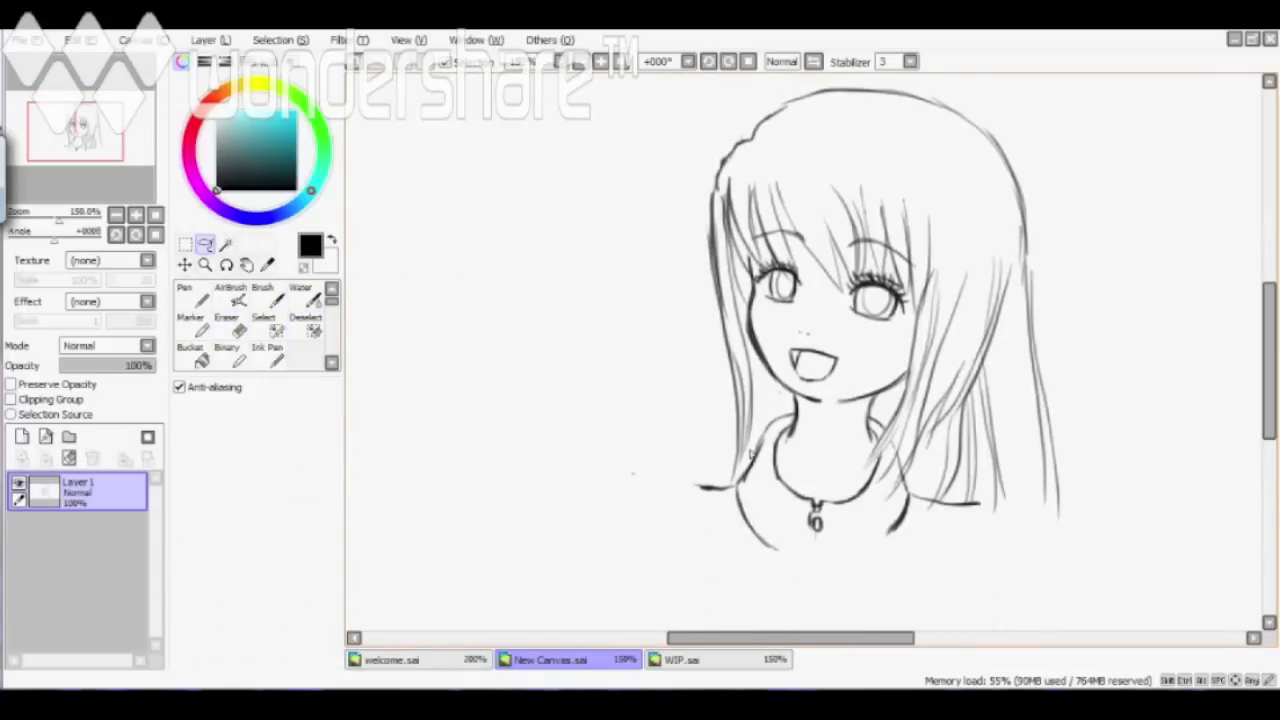
- Redraw the shoulder with a downward slope and erase the old torso outlines below the collar
{"action": "key", "text": "b"}
{"action": "key", "text": "e"}
{"action": "key", "text": "b"}
{"action": "key", "text": "h"}
{"action": "left_click_drag", "start_coordinate": [935, 516], "coordinate": [942, 532]}
{"action": "left_click_drag", "start_coordinate": [650, 532], "coordinate": [712, 476]}
{"action": "key", "text": "e"}
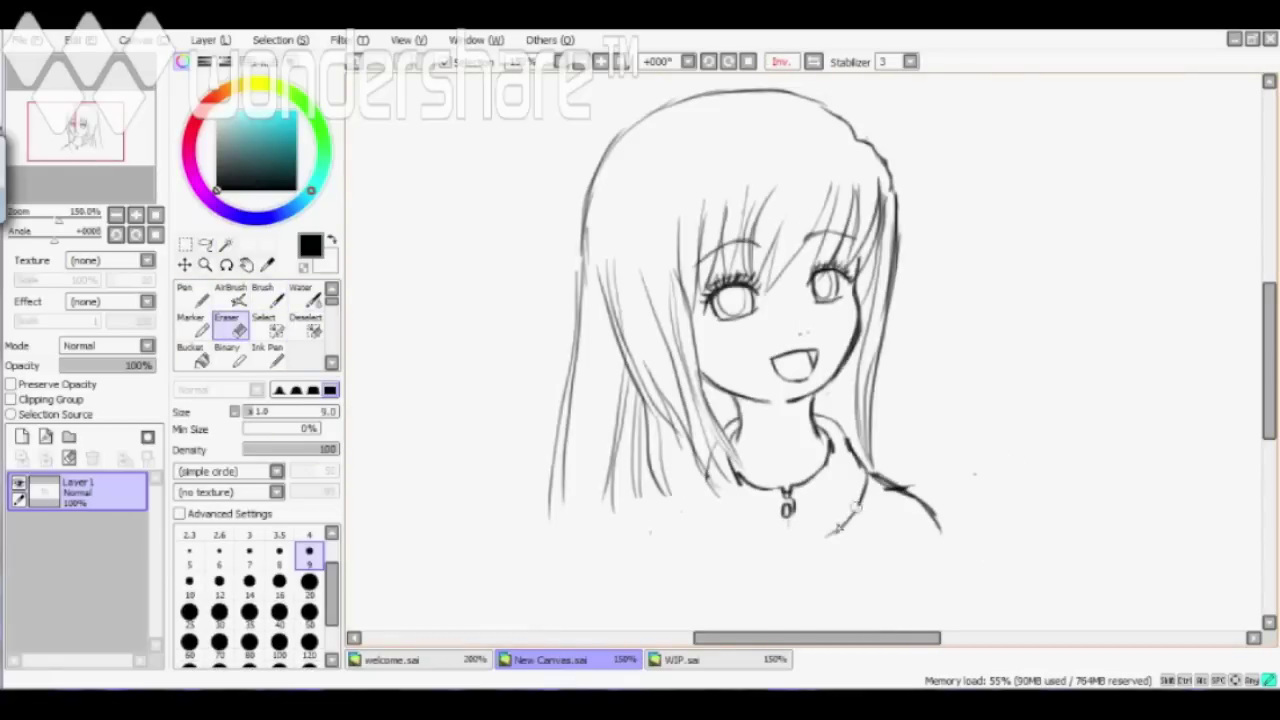
- Extend the hair beside the larger eye into a wavy mass that tapers to a point below the chest
{"action": "key", "text": "b"}
{"action": "left_click_drag", "start_coordinate": [602, 455], "coordinate": [560, 578]}
{"action": "left_click_drag", "start_coordinate": [640, 430], "coordinate": [722, 620]}
{"action": "scroll", "coordinate": [700, 520], "scroll_direction": "down", "scroll_amount": 2}
{"action": "left_click_drag", "start_coordinate": [700, 370], "coordinate": [745, 565]}
{"action": "left_click_drag", "start_coordinate": [652, 385], "coordinate": [725, 488]}
{"action": "left_click_drag", "start_coordinate": [735, 490], "coordinate": [740, 578]}
{"action": "key", "text": "ctrl+z"}
{"action": "left_click_drag", "start_coordinate": [566, 446], "coordinate": [745, 605]}
{"action": "key", "text": "ctrl+z"}
- Fill the large wavy hair mass with flowing inner strands and reinforce its outer edge
{"action": "left_click_drag", "start_coordinate": [632, 348], "coordinate": [732, 538]}
{"action": "left_click_drag", "start_coordinate": [646, 398], "coordinate": [738, 586]}
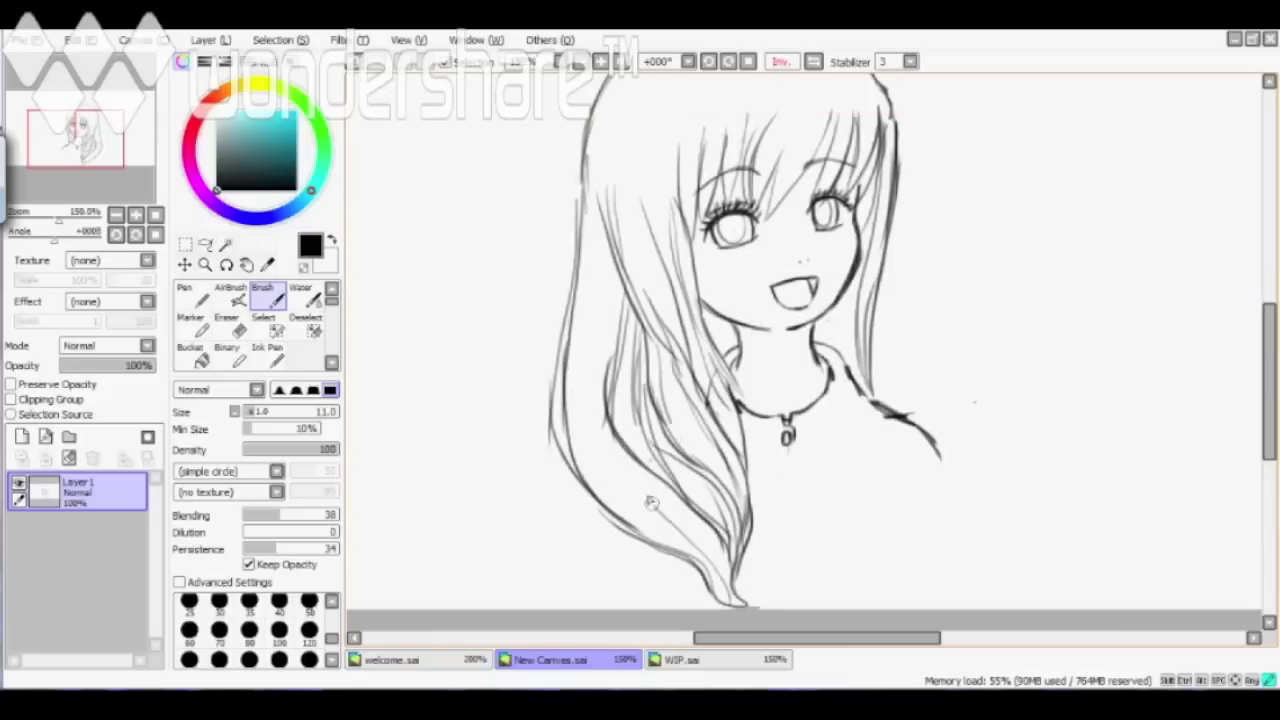
{"action": "left_click_drag", "start_coordinate": [608, 438], "coordinate": [740, 604]}
{"action": "left_click_drag", "start_coordinate": [588, 288], "coordinate": [567, 430]}
{"action": "left_click_drag", "start_coordinate": [620, 215], "coordinate": [575, 525]}
{"action": "left_click_drag", "start_coordinate": [584, 165], "coordinate": [558, 380]}
- Draw a narrow wavy lock falling over the opposite shoulder and tapering to a point
{"action": "left_click_drag", "start_coordinate": [885, 145], "coordinate": [915, 448]}
{"action": "left_click_drag", "start_coordinate": [885, 205], "coordinate": [938, 422]}
{"action": "left_click_drag", "start_coordinate": [898, 208], "coordinate": [948, 478]}
{"action": "left_click_drag", "start_coordinate": [906, 350], "coordinate": [944, 518]}
{"action": "left_click_drag", "start_coordinate": [903, 370], "coordinate": [937, 508]}
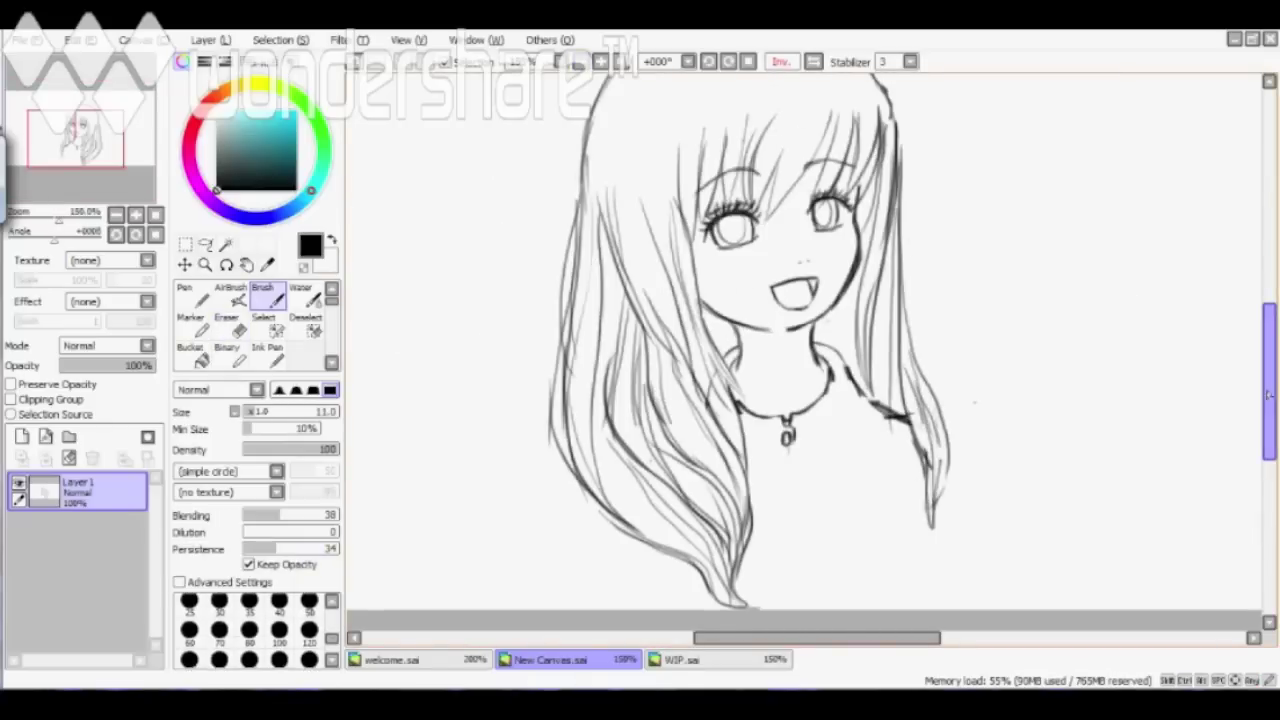
- Draw a wide V-shaped dress neckline below the pendant with the Brush at size 2
{"action": "left_click_drag", "start_coordinate": [1268, 377], "coordinate": [1268, 342]}
{"action": "key", "text": "b"}
{"action": "scroll", "coordinate": [807, 280], "scroll_direction": "up", "scroll_amount": 3}
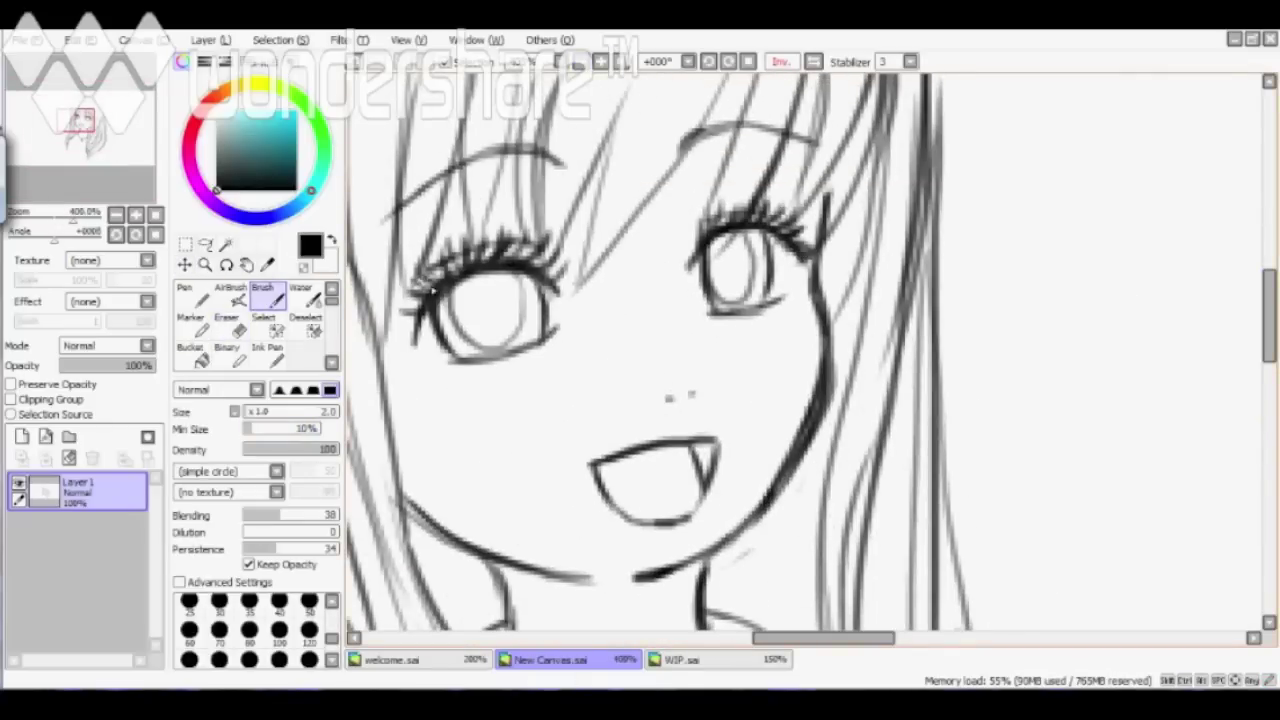
{"action": "scroll", "coordinate": [819, 388], "scroll_direction": "down", "scroll_amount": 3}
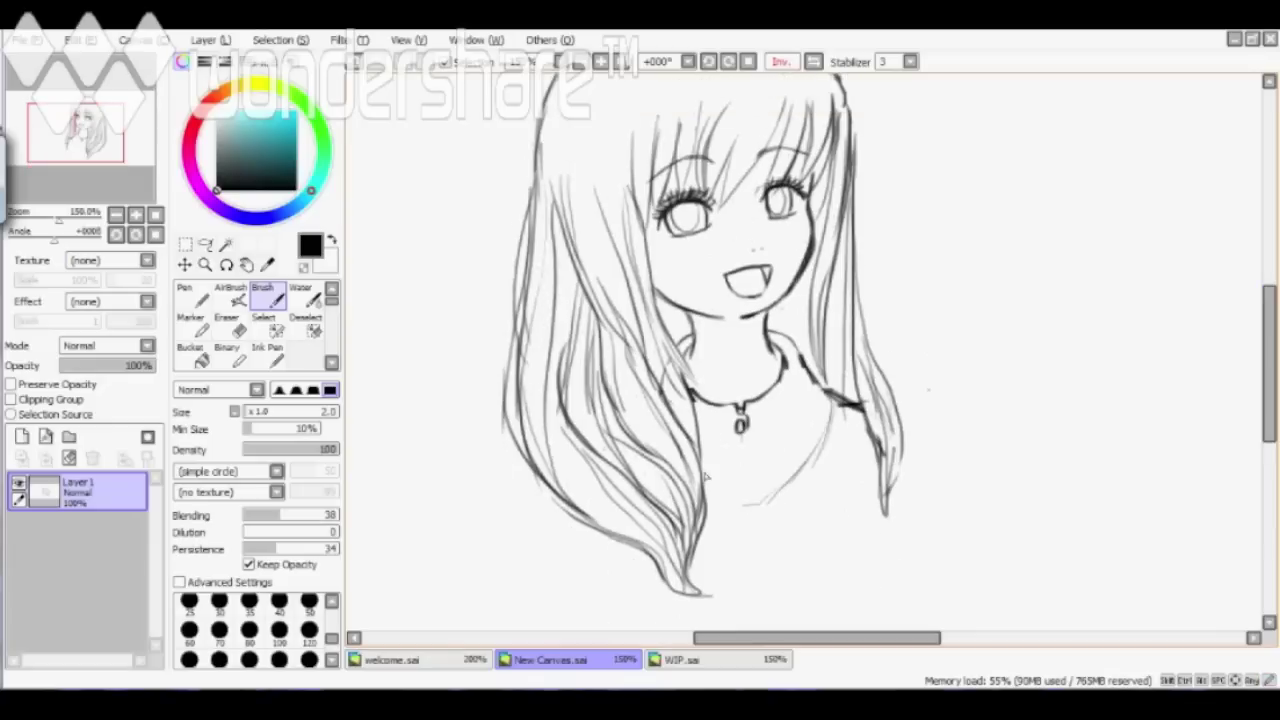
{"action": "key", "text": "e"}
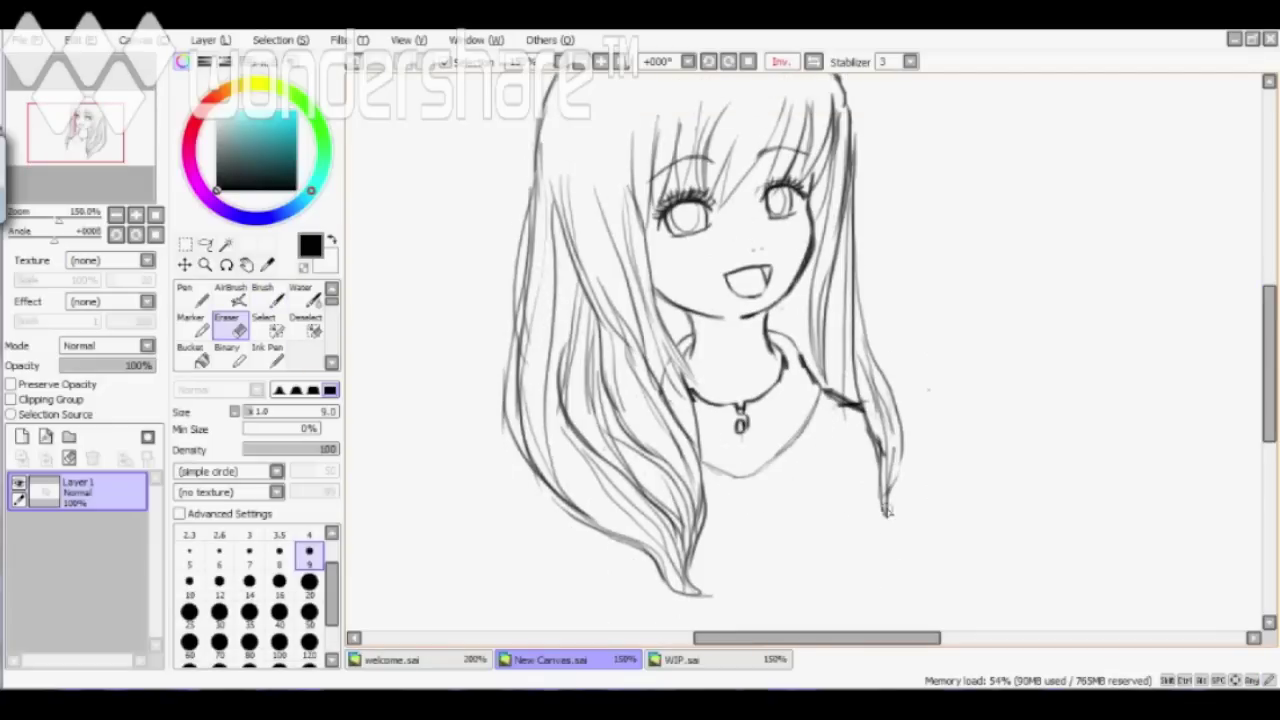
- Add a pointed lace trim with small holes along the V-shaped neckline
{"action": "scroll", "coordinate": [743, 343], "scroll_direction": "up", "scroll_amount": 2}
{"action": "key", "text": "b"}
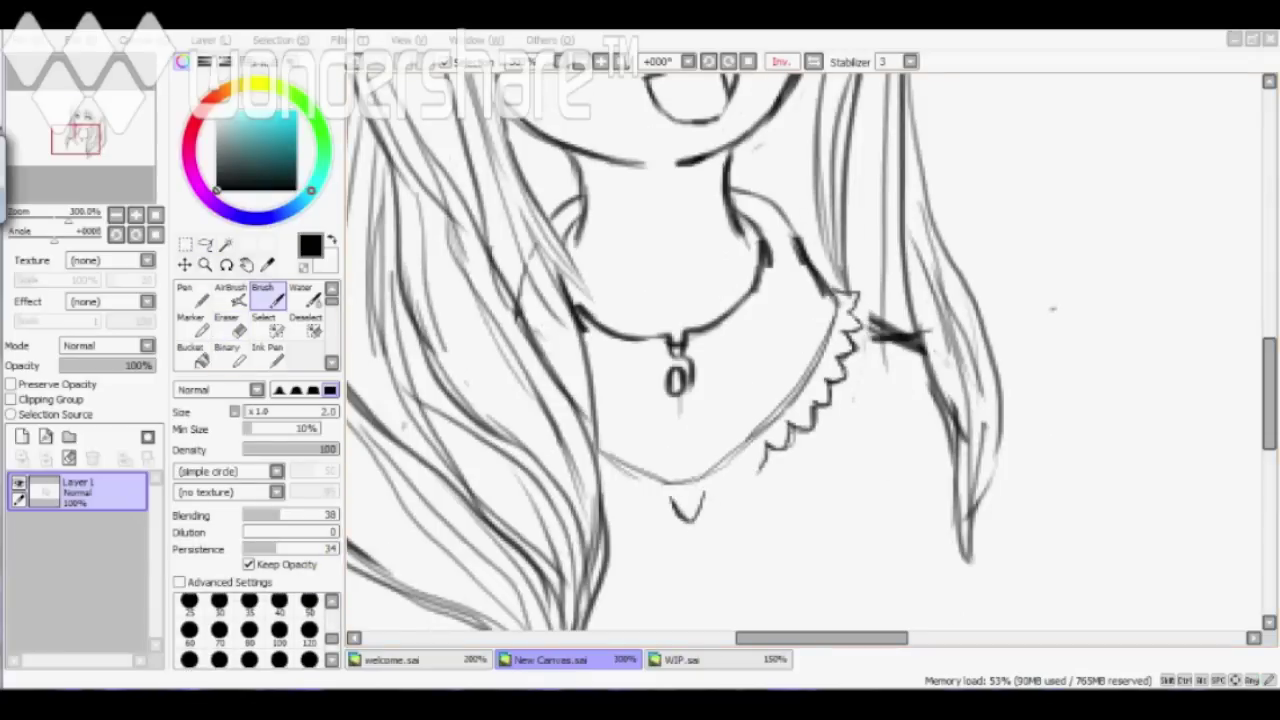
{"action": "left_click_drag", "start_coordinate": [780, 448], "coordinate": [672, 515]}
{"action": "key", "text": "ctrl+z"}
{"action": "key", "text": "ctrl+z"}
{"action": "left_click_drag", "start_coordinate": [762, 458], "coordinate": [737, 495]}
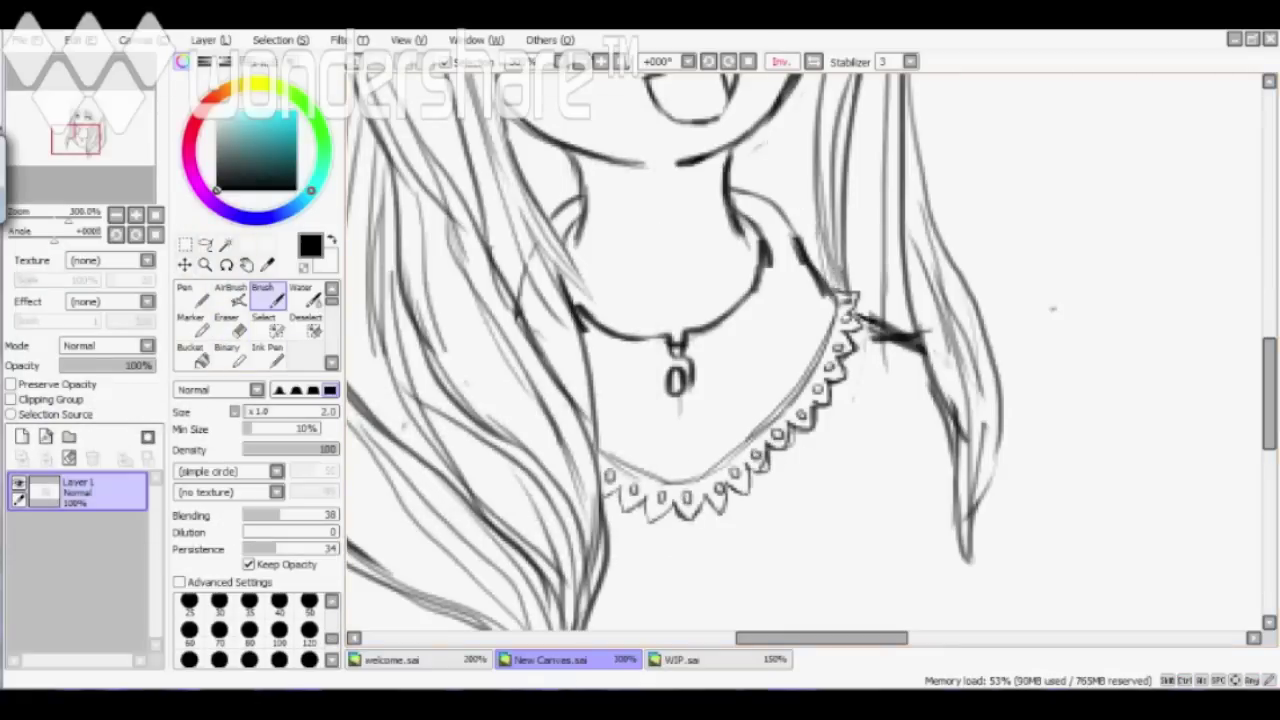
- Draw large polka dots on the dress below the lace trim and add the torso's side line
{"action": "scroll", "coordinate": [860, 508], "scroll_direction": "down", "scroll_amount": 2}
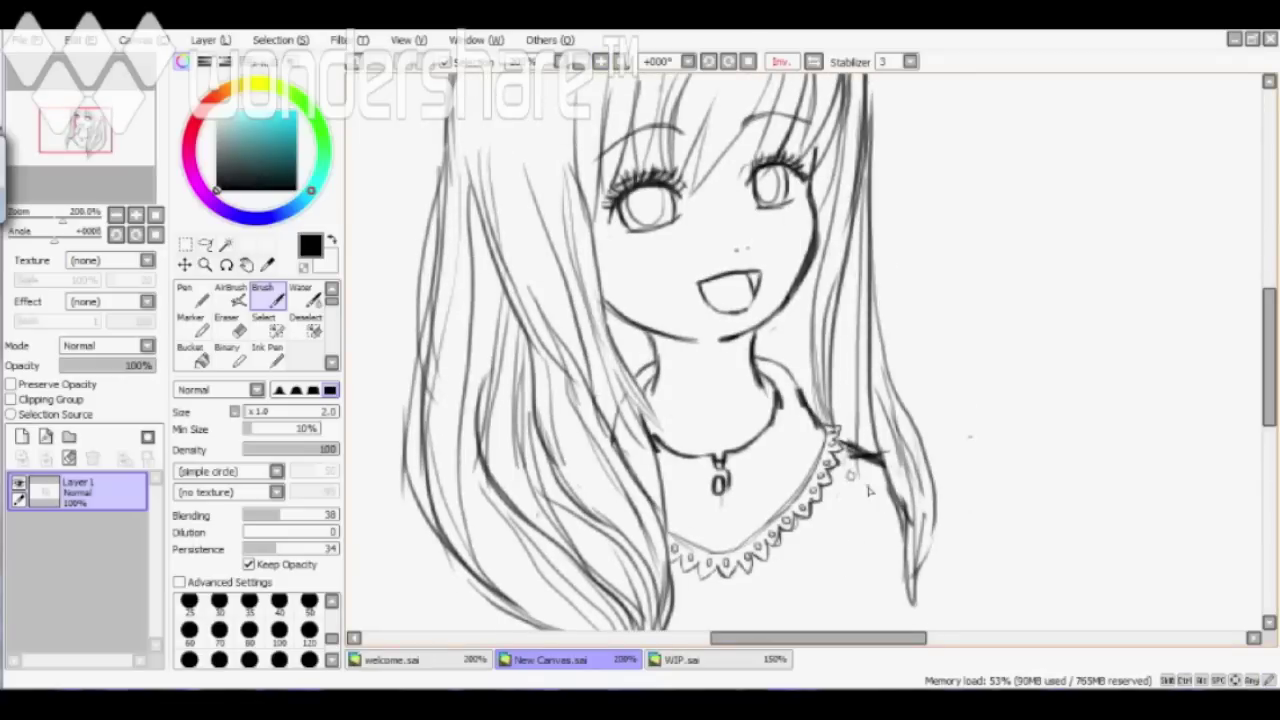
{"action": "left_click_drag", "start_coordinate": [810, 594], "coordinate": [860, 578]}
{"action": "scroll", "coordinate": [686, 507], "scroll_direction": "down", "scroll_amount": 3}
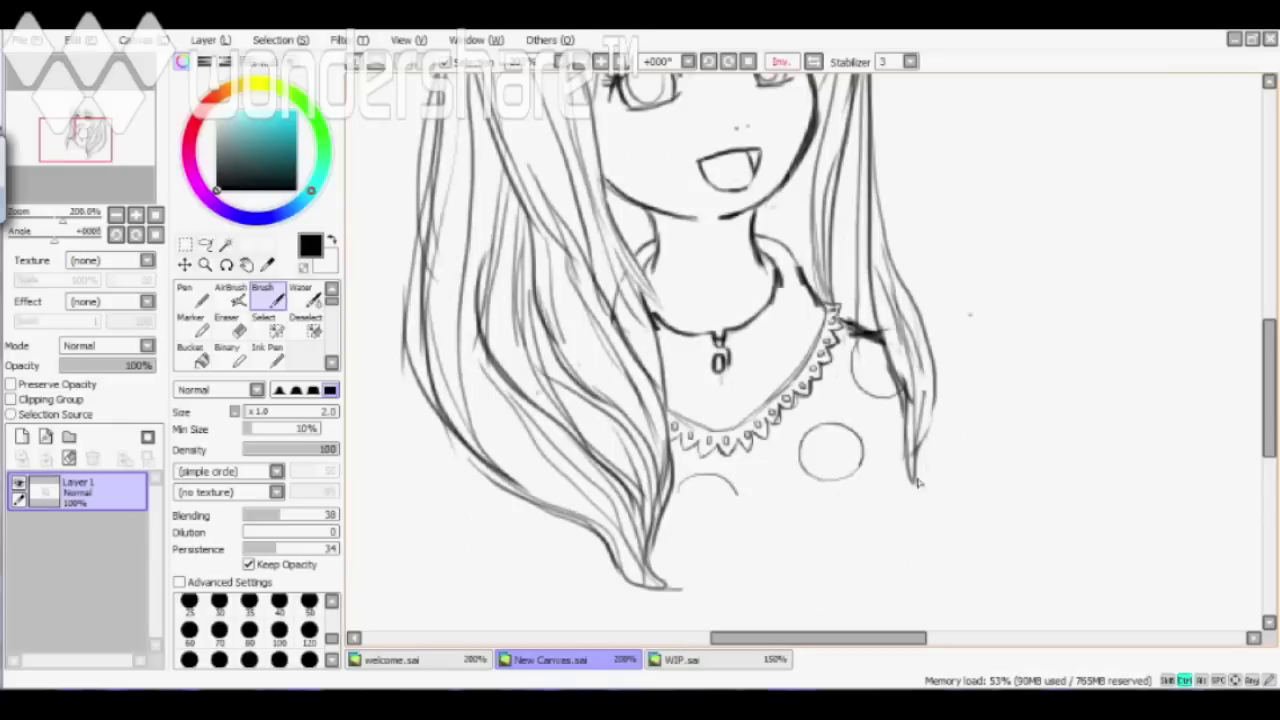
{"action": "scroll", "coordinate": [960, 458], "scroll_direction": "down", "scroll_amount": 1}
{"action": "key", "text": "ctrl+t"}
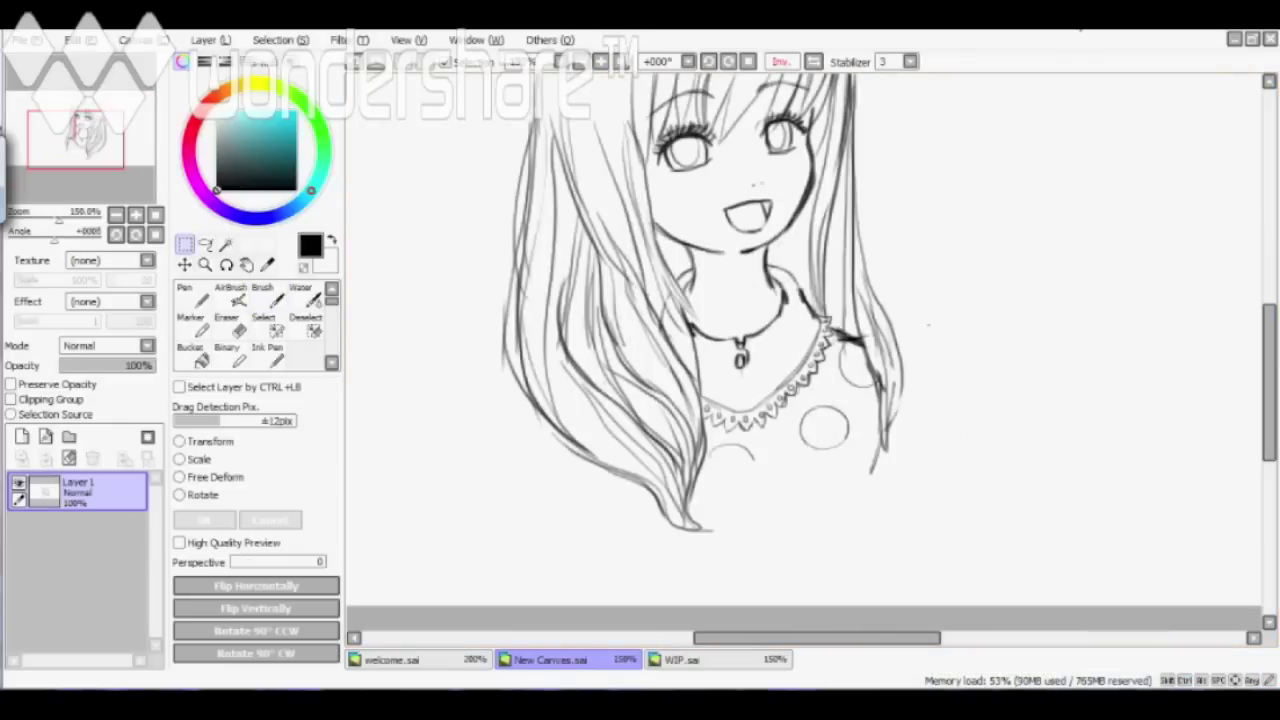
- Thin the face outline with a size 4 Eraser and replace the rough collar and shoulder strokes with clean lines
{"action": "key", "text": "e"}
{"action": "scroll", "coordinate": [806, 352], "scroll_direction": "up", "scroll_amount": 3}
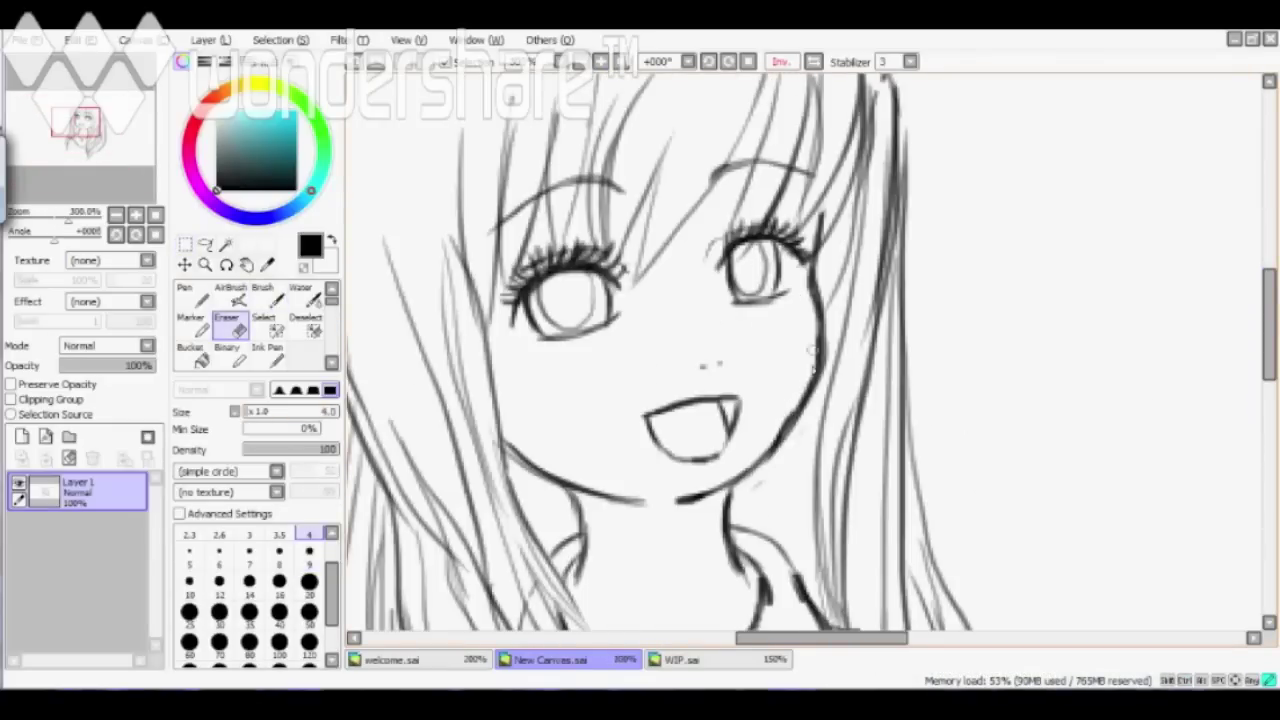
{"action": "scroll", "coordinate": [903, 452], "scroll_direction": "down", "scroll_amount": 5}
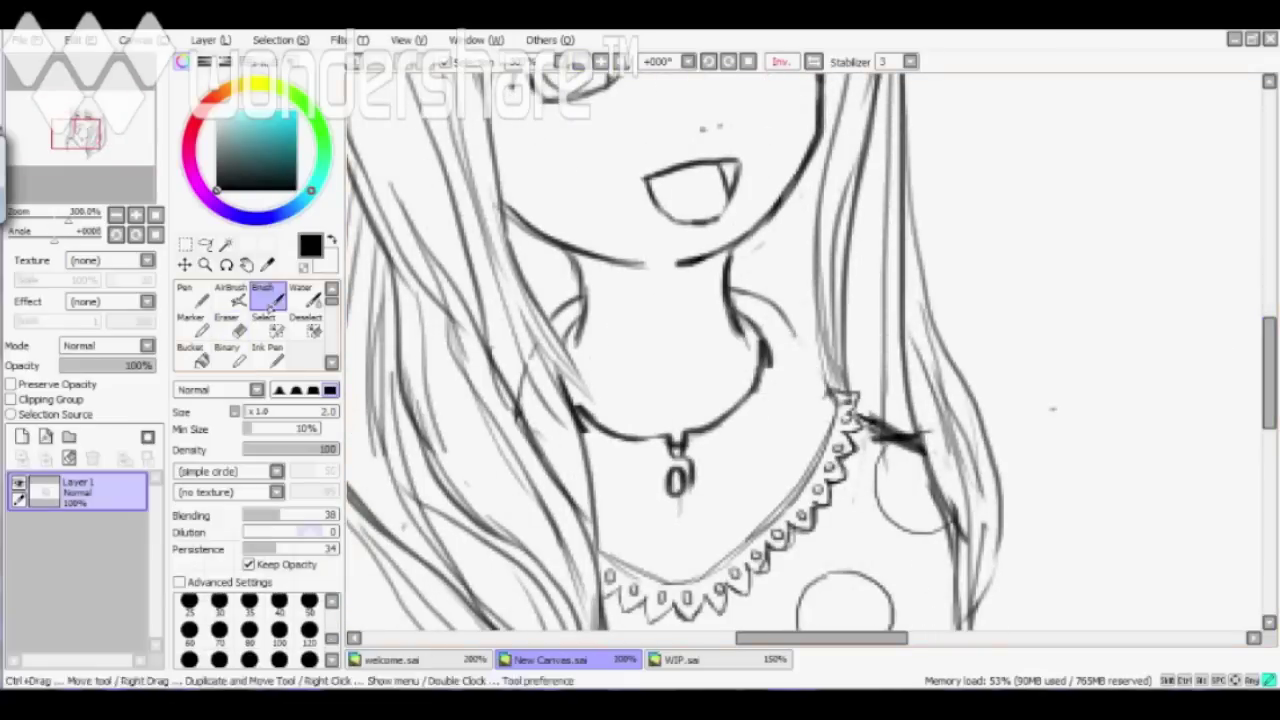
{"action": "key", "text": "b"}
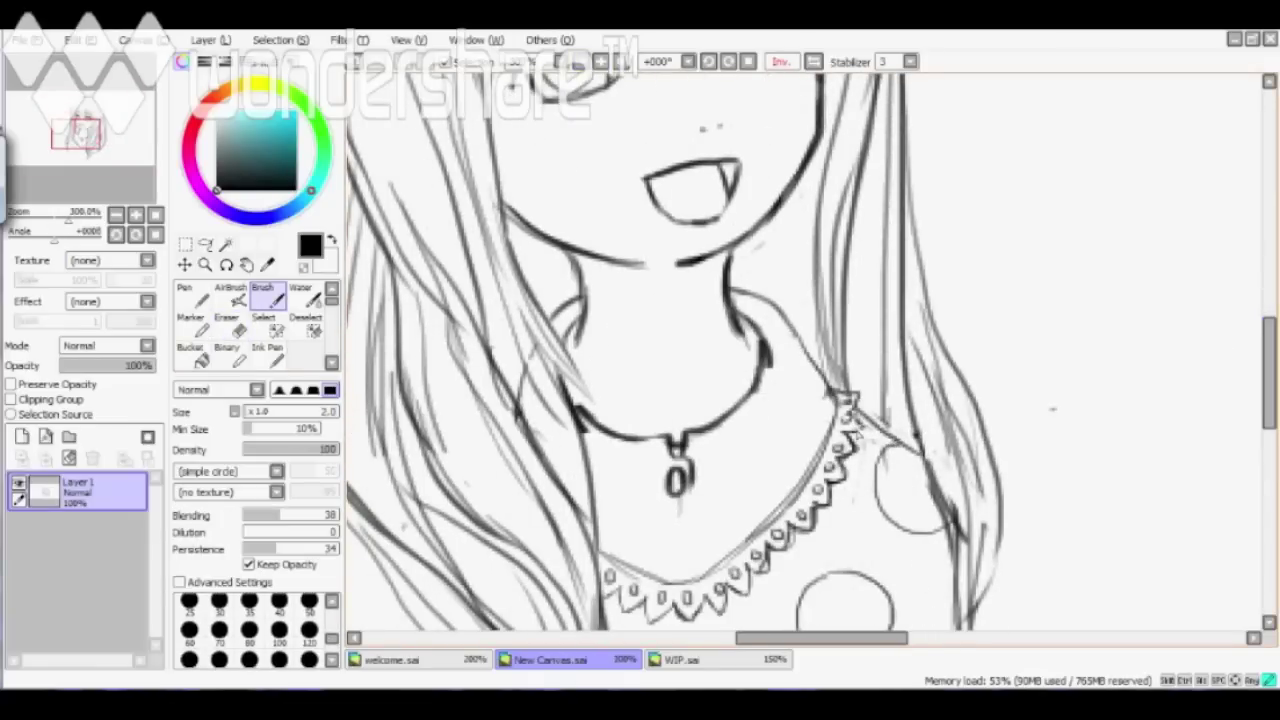
{"action": "key", "text": "e"}
{"action": "key", "text": "b"}
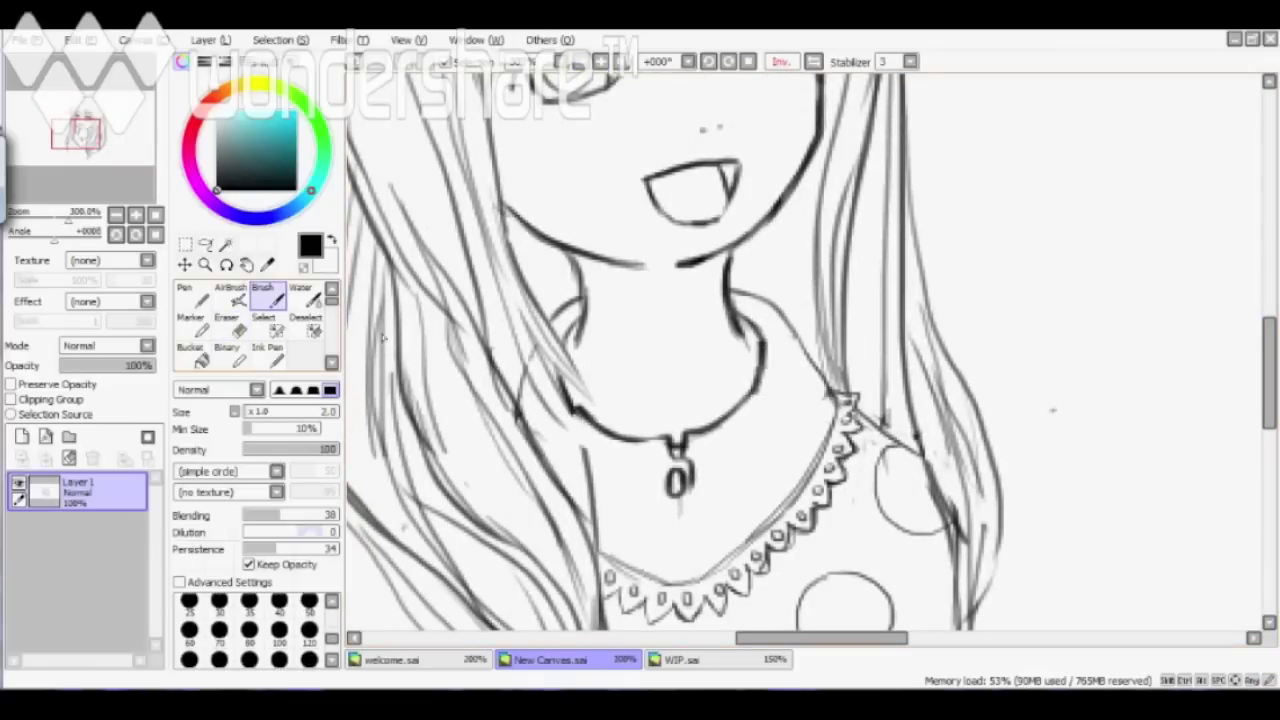
- Draw a large bow with hanging ribbon tails behind the head, checking it in the mirrored view
{"action": "key", "text": "h"}
{"action": "scroll", "coordinate": [594, 466], "scroll_direction": "down", "scroll_amount": 3}
{"action": "scroll", "coordinate": [762, 218], "scroll_direction": "up", "scroll_amount": 1}
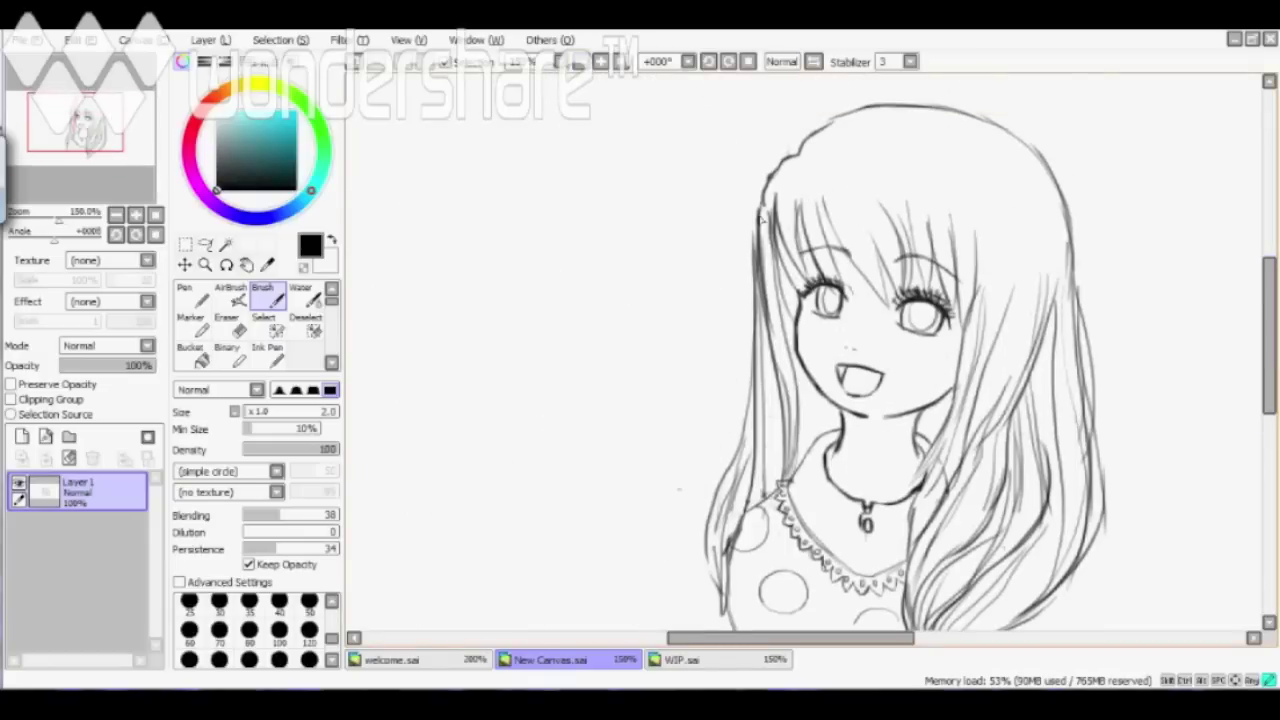
{"action": "left_click_drag", "start_coordinate": [1168, 209], "coordinate": [1086, 328]}
{"action": "key", "text": "h"}
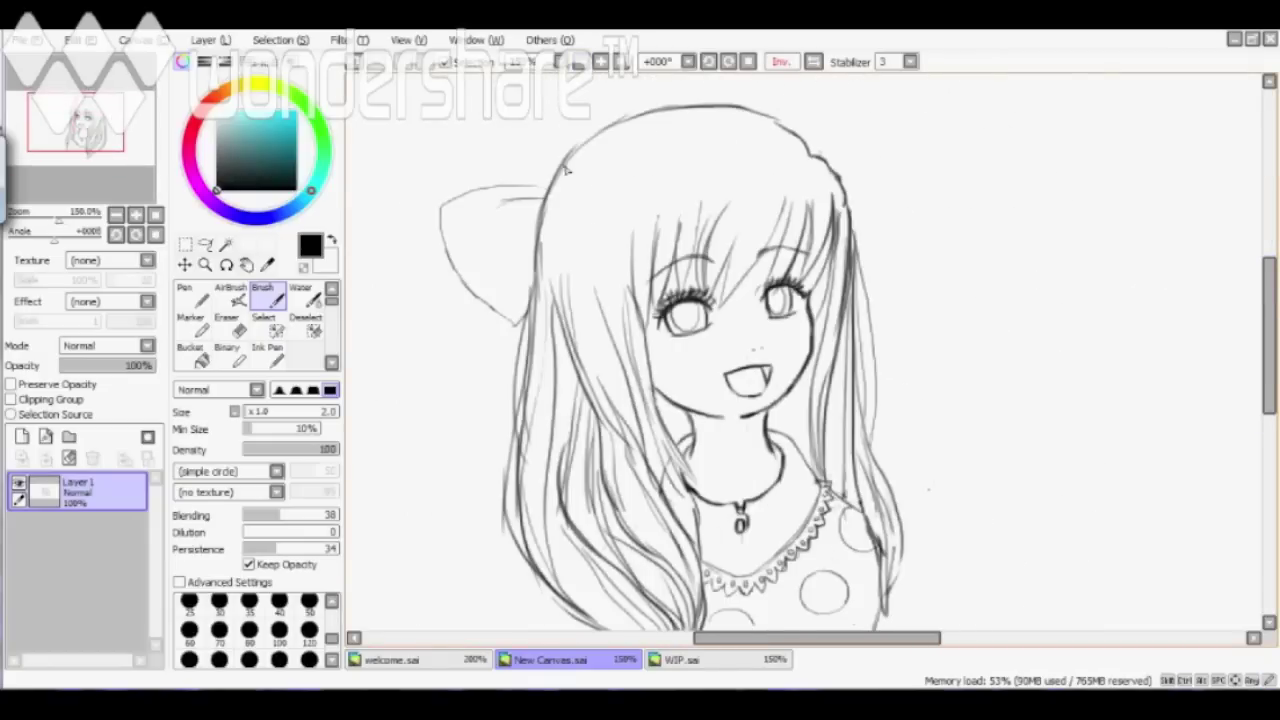
{"action": "key", "text": "h"}
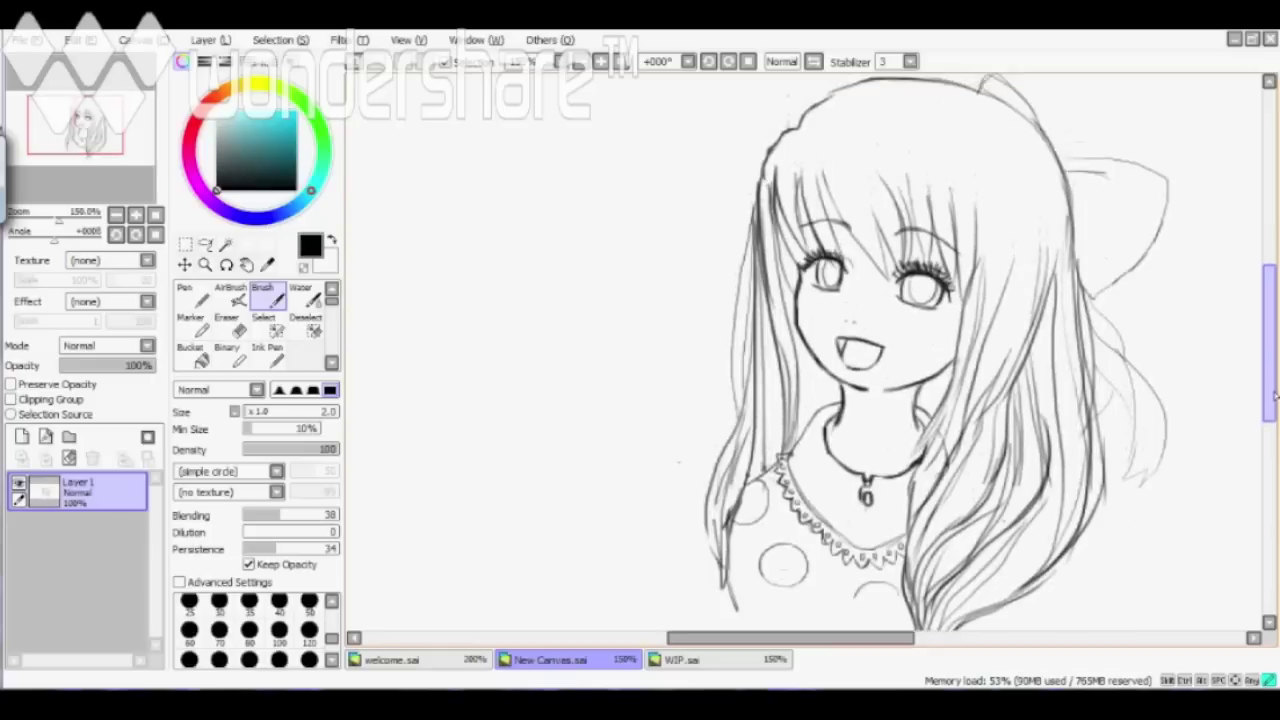
{"action": "key", "text": "h"}
- Draw a puffed sleeve with a ruffled hem behind the shoulder lock and extend the torso's side line
{"action": "scroll", "coordinate": [880, 405], "scroll_direction": "down", "scroll_amount": 3}
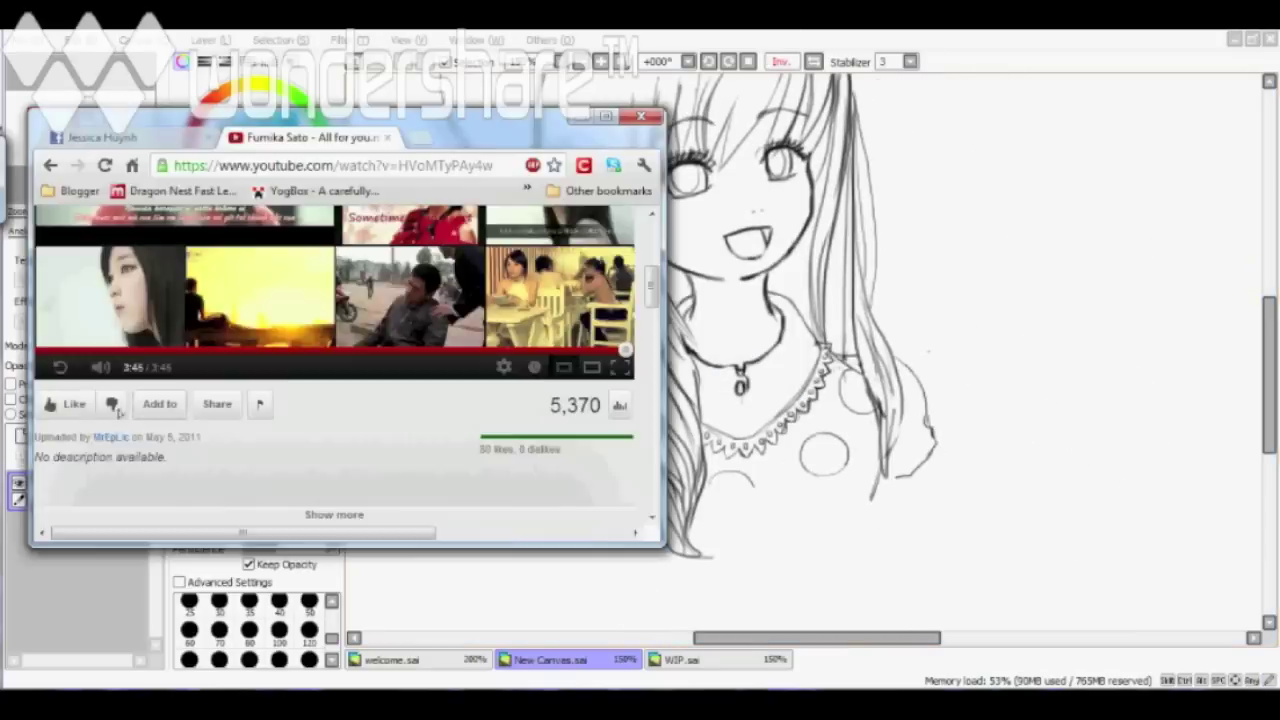
{"action": "left_click_drag", "start_coordinate": [930, 468], "coordinate": [937, 455]}
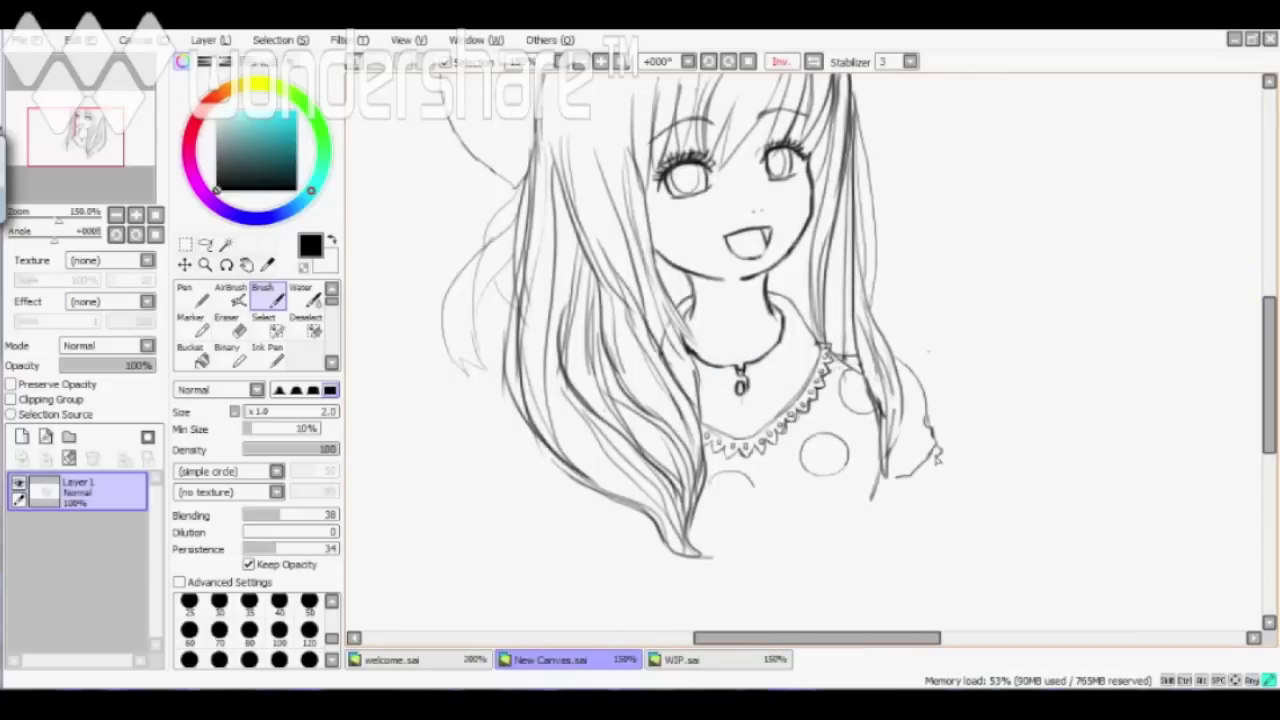
{"action": "key", "text": "h"}
{"action": "key", "text": "e"}
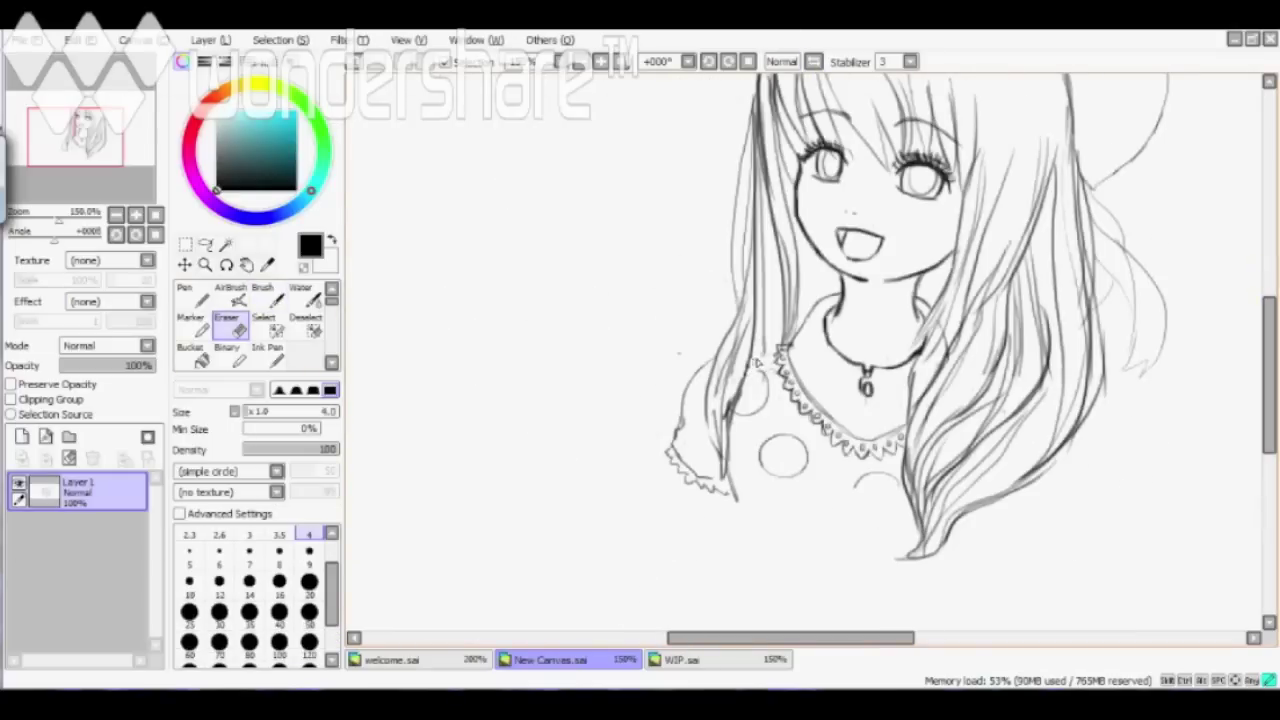
{"action": "key", "text": "b"}
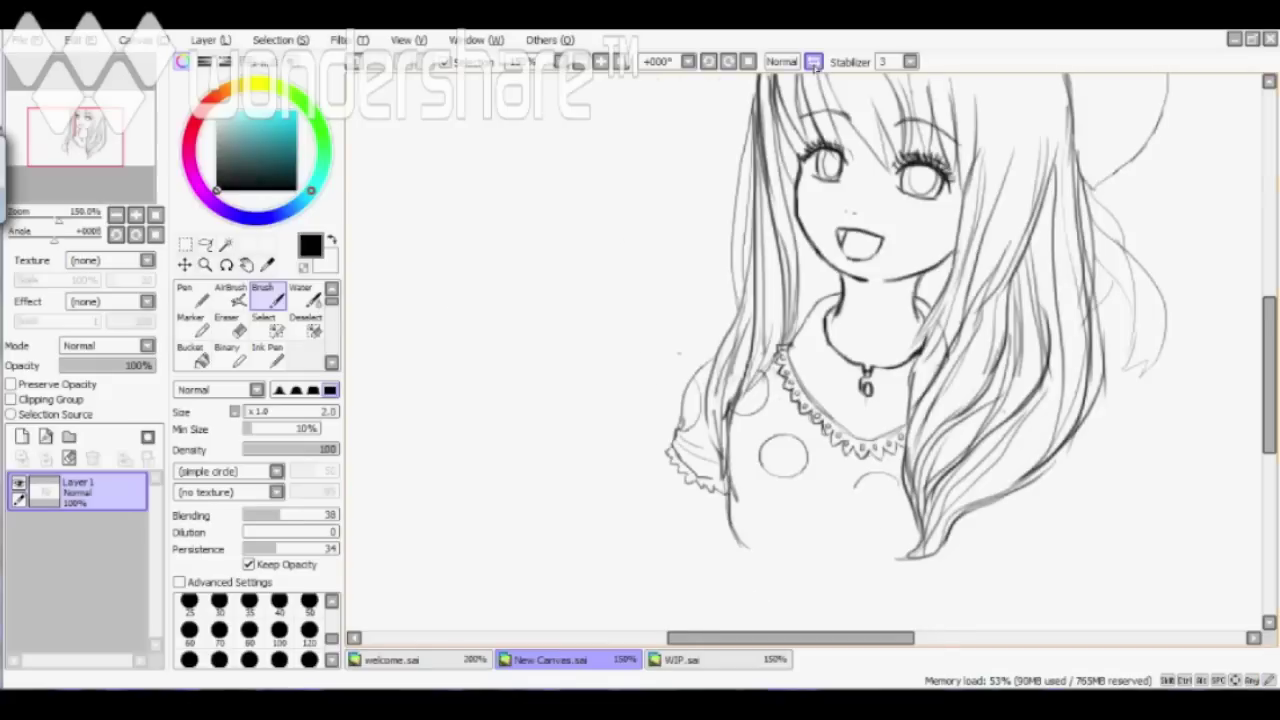
- Mirror the view, add a new layer above the sketch and lower the sketch layer's opacity to 32%
{"action": "key", "text": "h"}
{"action": "left_click", "coordinate": [22, 437]}
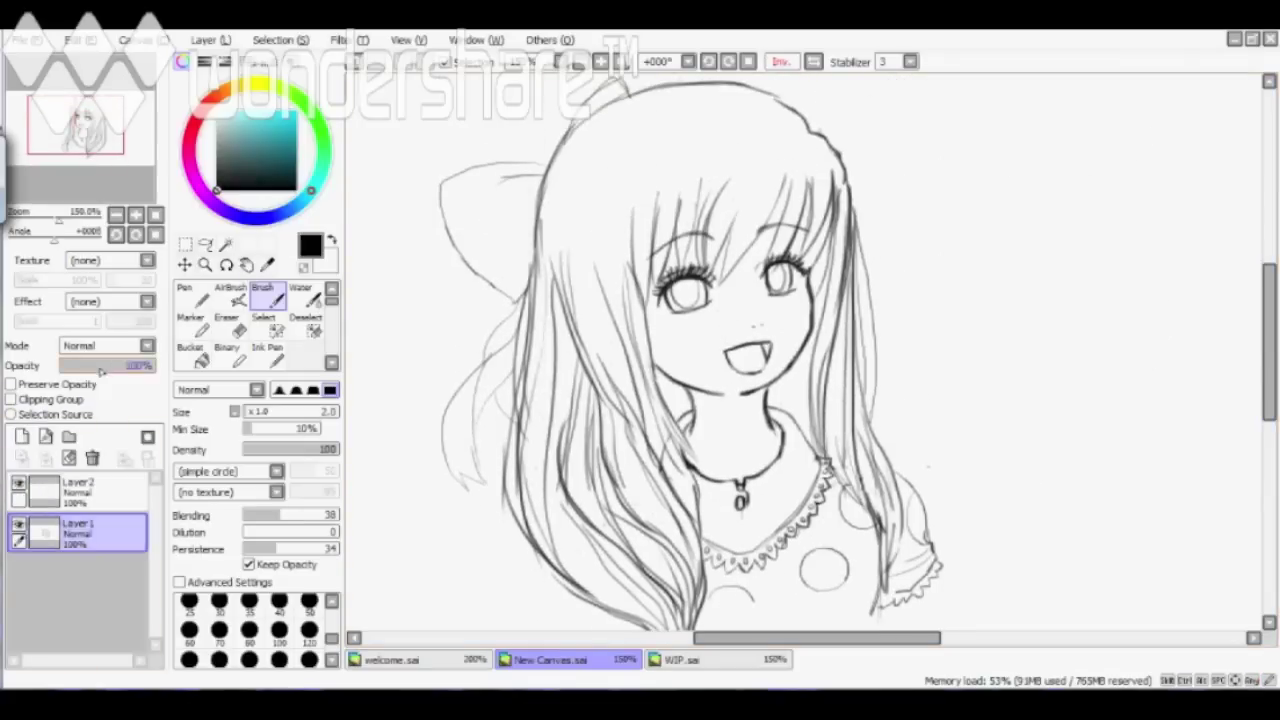
{"action": "left_click_drag", "start_coordinate": [104, 369], "coordinate": [88, 366]}
{"action": "left_click", "coordinate": [78, 490]}
- Ink both eyes on the new layer, using brush size 9 for the upper lid line and size 4 for the lashes and irises
{"action": "scroll", "coordinate": [640, 340], "scroll_direction": "up", "scroll_amount": 2}
{"action": "left_click_drag", "start_coordinate": [510, 372], "coordinate": [612, 318]}
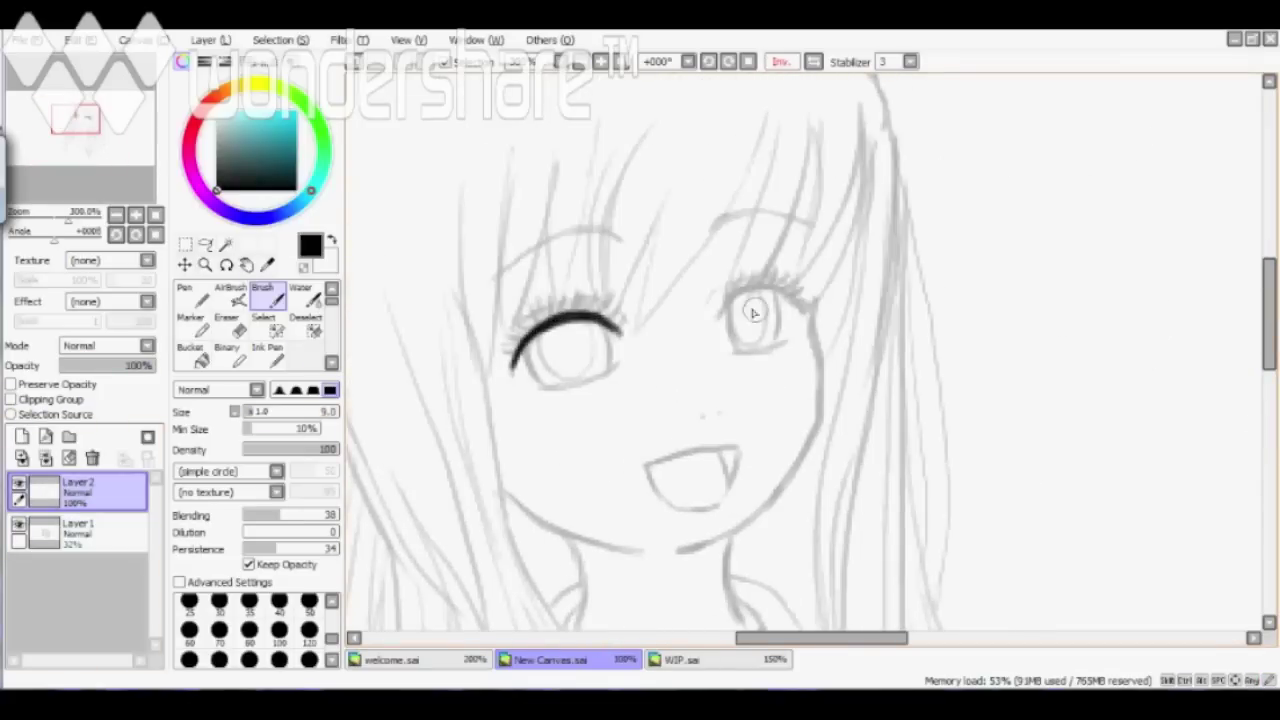
{"action": "key", "text": "bracketleft"}
{"action": "key", "text": "bracketleft"}
{"action": "key", "text": "bracketleft"}
{"action": "key", "text": "bracketleft"}
{"action": "key", "text": "bracketleft"}
{"action": "left_click_drag", "start_coordinate": [780, 278], "coordinate": [792, 290]}
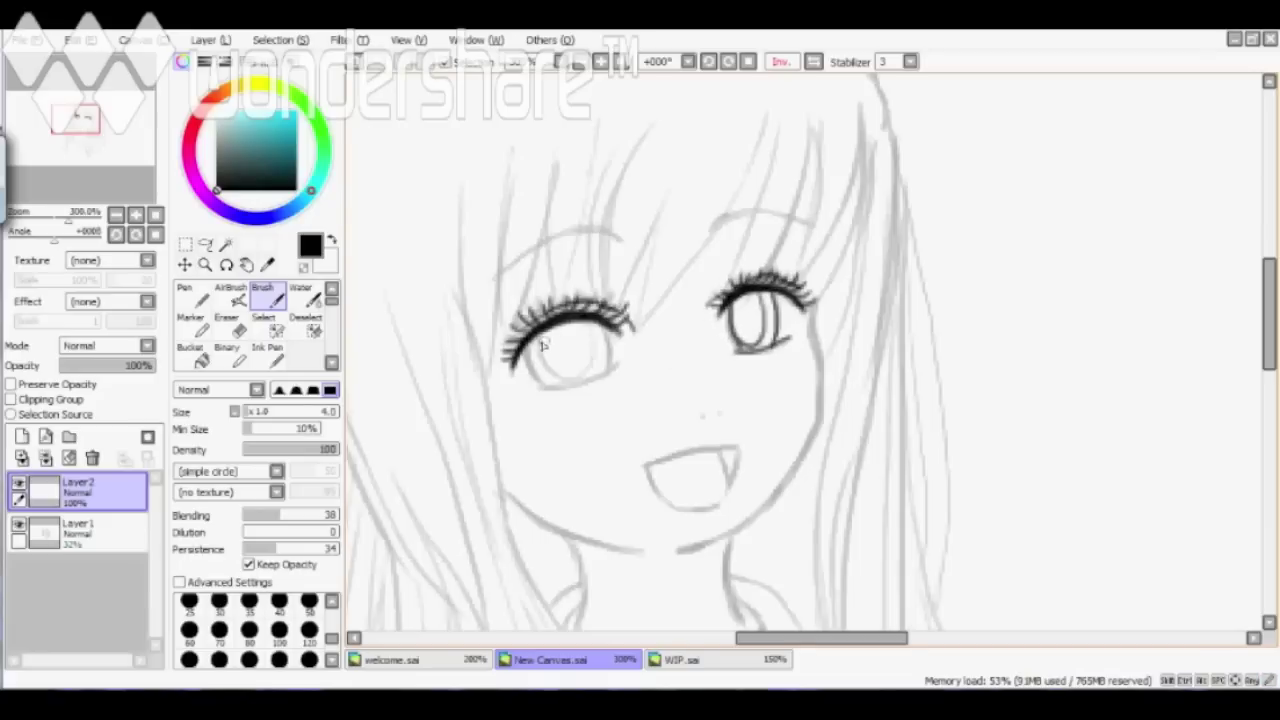
{"action": "key", "text": "ctrl+z"}
{"action": "left_click_drag", "start_coordinate": [521, 348], "coordinate": [544, 384]}
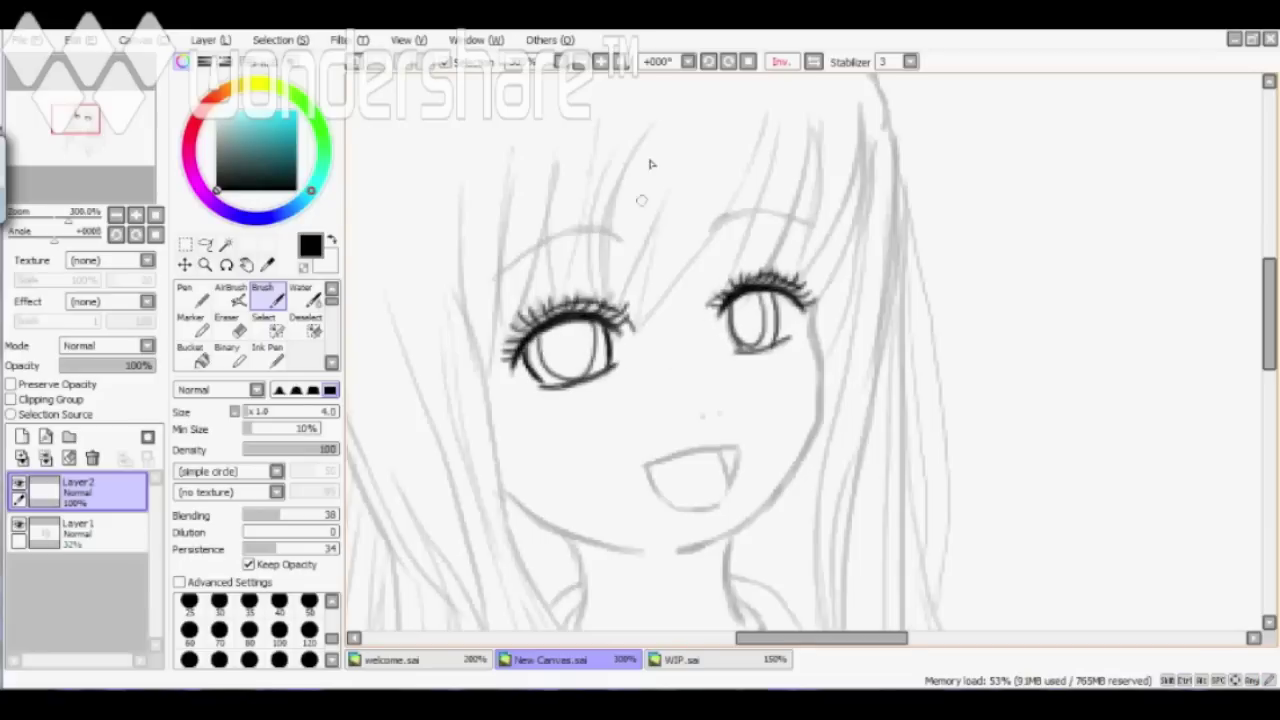
- Ink the nose, the open mouth with its fang, the face outline and the neck with its pendant necklace over the sketch
{"action": "left_click_drag", "start_coordinate": [645, 465], "coordinate": [716, 450]}
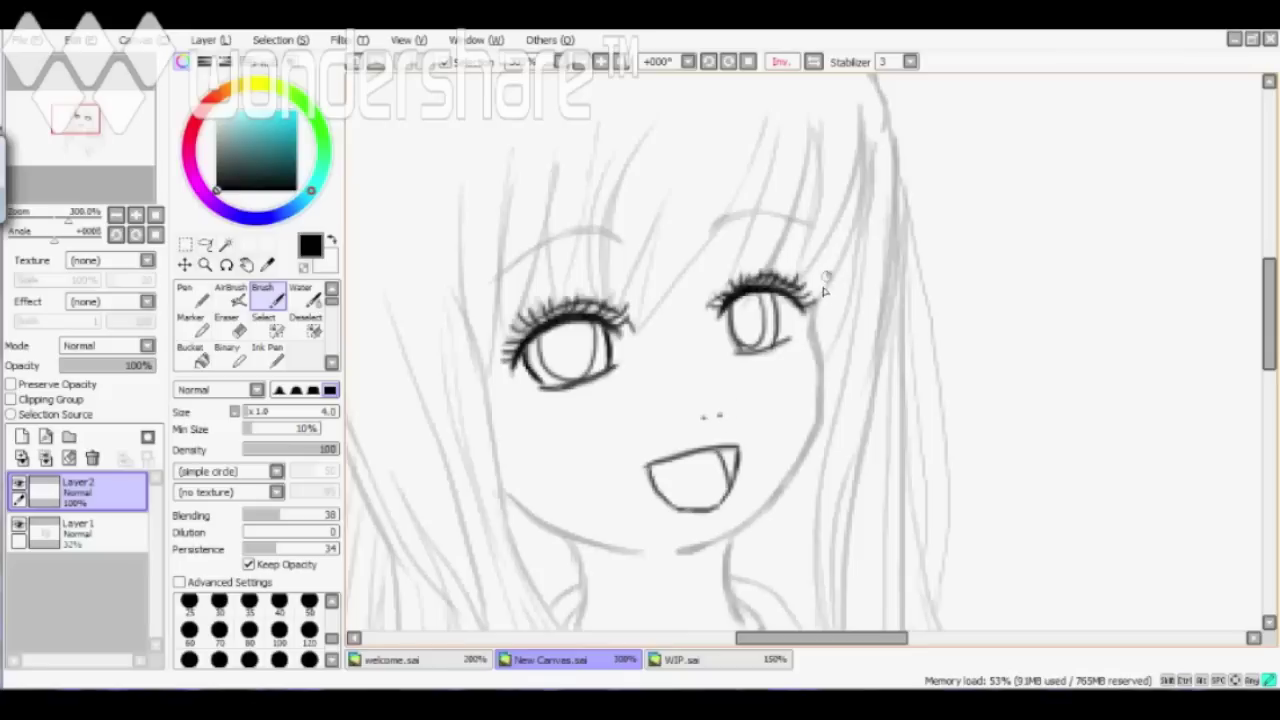
{"action": "key", "text": "ctrl+z"}
{"action": "scroll", "coordinate": [565, 477], "scroll_direction": "down", "scroll_amount": 3}
{"action": "left_click_drag", "start_coordinate": [578, 388], "coordinate": [592, 440]}
{"action": "mouse_move", "coordinate": [728, 342]}
{"action": "left_mouse_down"}
{"action": "mouse_move", "coordinate": [750, 444]}
{"action": "mouse_move", "coordinate": [680, 545]}
{"action": "left_mouse_up"}
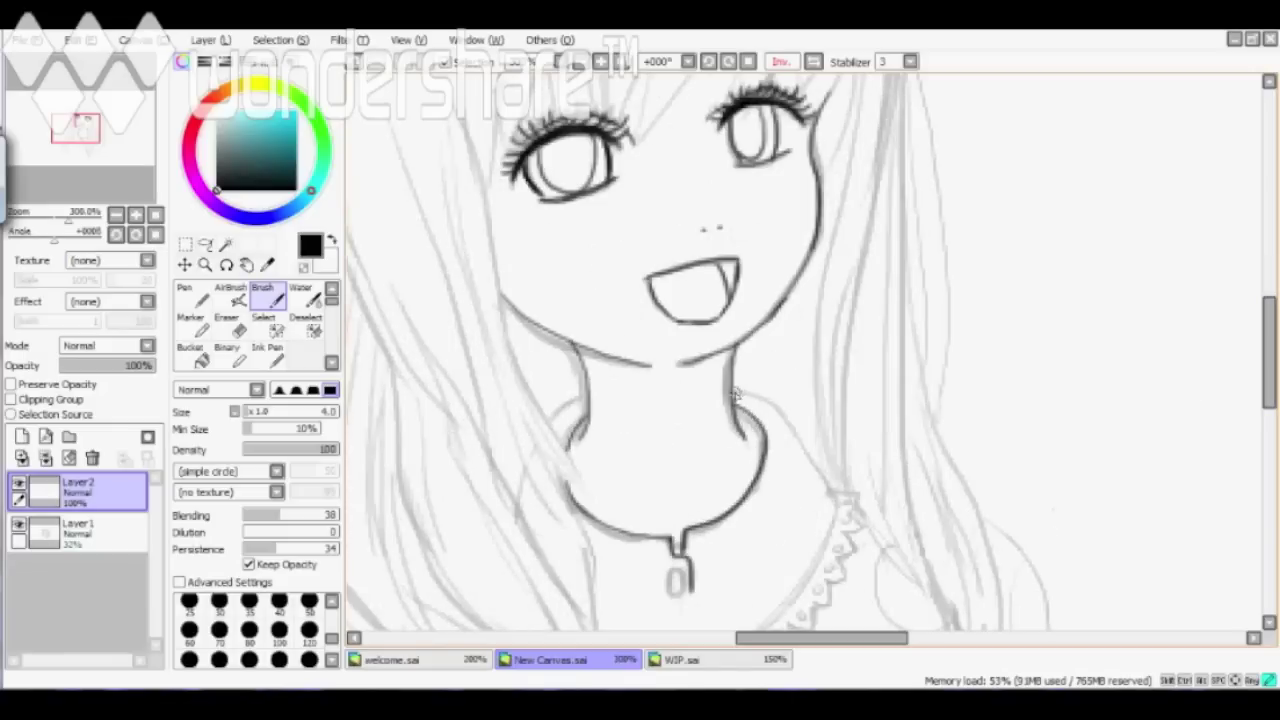
- Ink the collar lines beside the neck and the V-shaped neckline of the dress
{"action": "scroll", "coordinate": [1071, 485], "scroll_direction": "down", "scroll_amount": 3}
{"action": "left_click_drag", "start_coordinate": [520, 346], "coordinate": [530, 306]}
{"action": "mouse_move", "coordinate": [836, 338]}
{"action": "left_mouse_down"}
{"action": "mouse_move", "coordinate": [765, 455]}
{"action": "mouse_move", "coordinate": [700, 518]}
{"action": "left_mouse_up"}
- Ink the fringe strands across the forehead, rotating the canvas for the strokes and resetting its angle when done
{"action": "scroll", "coordinate": [800, 513], "scroll_direction": "up", "scroll_amount": 6}
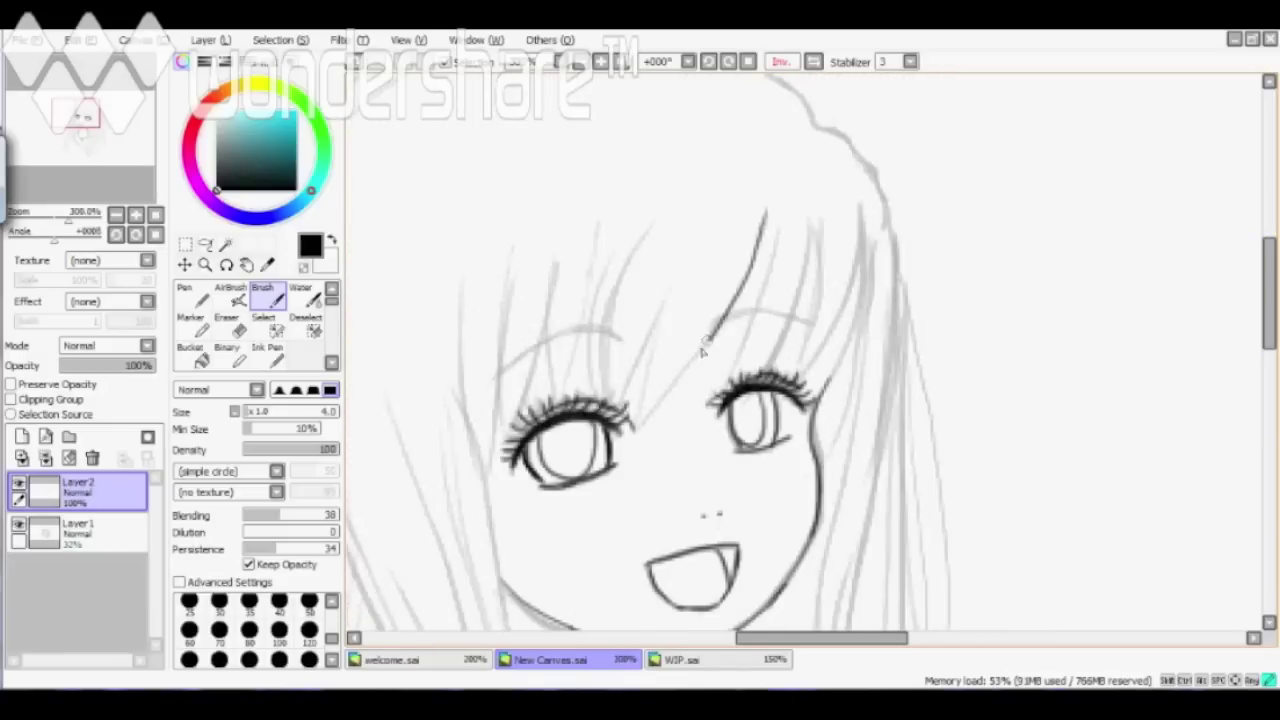
{"action": "left_click_drag", "start_coordinate": [800, 480], "coordinate": [810, 400]}
{"action": "left_click_drag", "start_coordinate": [898, 238], "coordinate": [790, 360]}
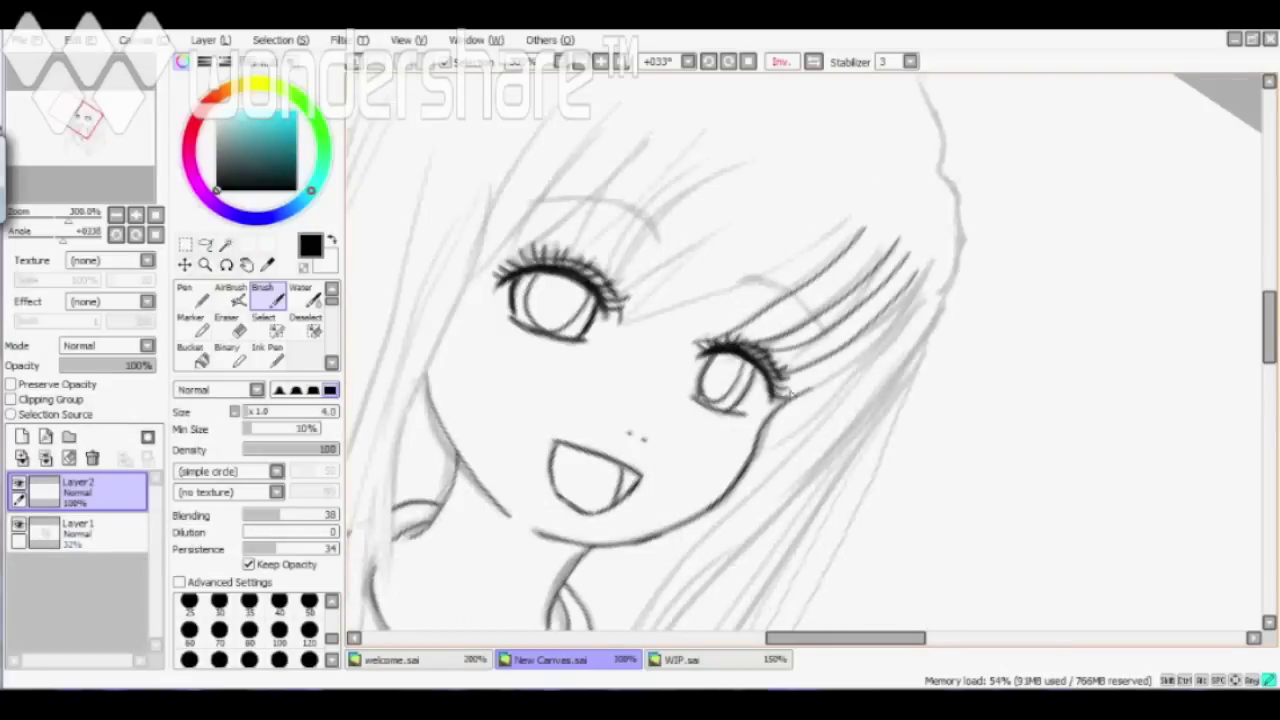
{"action": "key", "text": "ctrl+z"}
{"action": "mouse_move", "coordinate": [900, 300]}
{"action": "left_mouse_down"}
{"action": "mouse_move", "coordinate": [800, 395]}
{"action": "mouse_move", "coordinate": [720, 300]}
{"action": "left_mouse_up"}
{"action": "left_click_drag", "start_coordinate": [830, 215], "coordinate": [860, 460]}
{"action": "left_click_drag", "start_coordinate": [730, 245], "coordinate": [680, 490]}
{"action": "left_click_drag", "start_coordinate": [665, 330], "coordinate": [645, 490]}
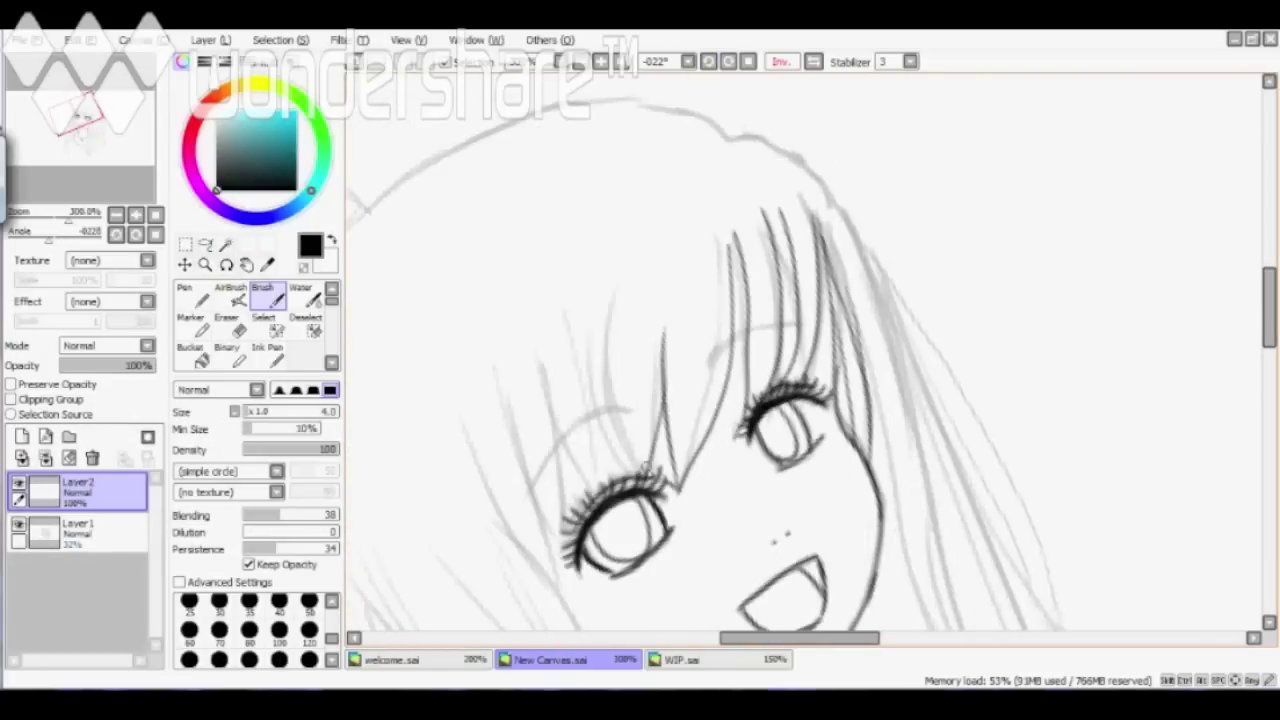
{"action": "left_click_drag", "start_coordinate": [650, 290], "coordinate": [605, 490]}
{"action": "left_click_drag", "start_coordinate": [612, 312], "coordinate": [570, 480]}
{"action": "left_click_drag", "start_coordinate": [497, 365], "coordinate": [570, 540]}
{"action": "left_click_drag", "start_coordinate": [500, 388], "coordinate": [565, 575]}
{"action": "key", "text": "Home"}
- Ink the head outline's stepped corner beside the fringe and the long, narrow side lock hanging down to the shoulder
{"action": "scroll", "coordinate": [800, 350], "scroll_direction": "down", "scroll_amount": 3}
{"action": "scroll", "coordinate": [800, 350], "scroll_direction": "up", "scroll_amount": 3}
{"action": "left_click_drag", "start_coordinate": [735, 163], "coordinate": [693, 200]}
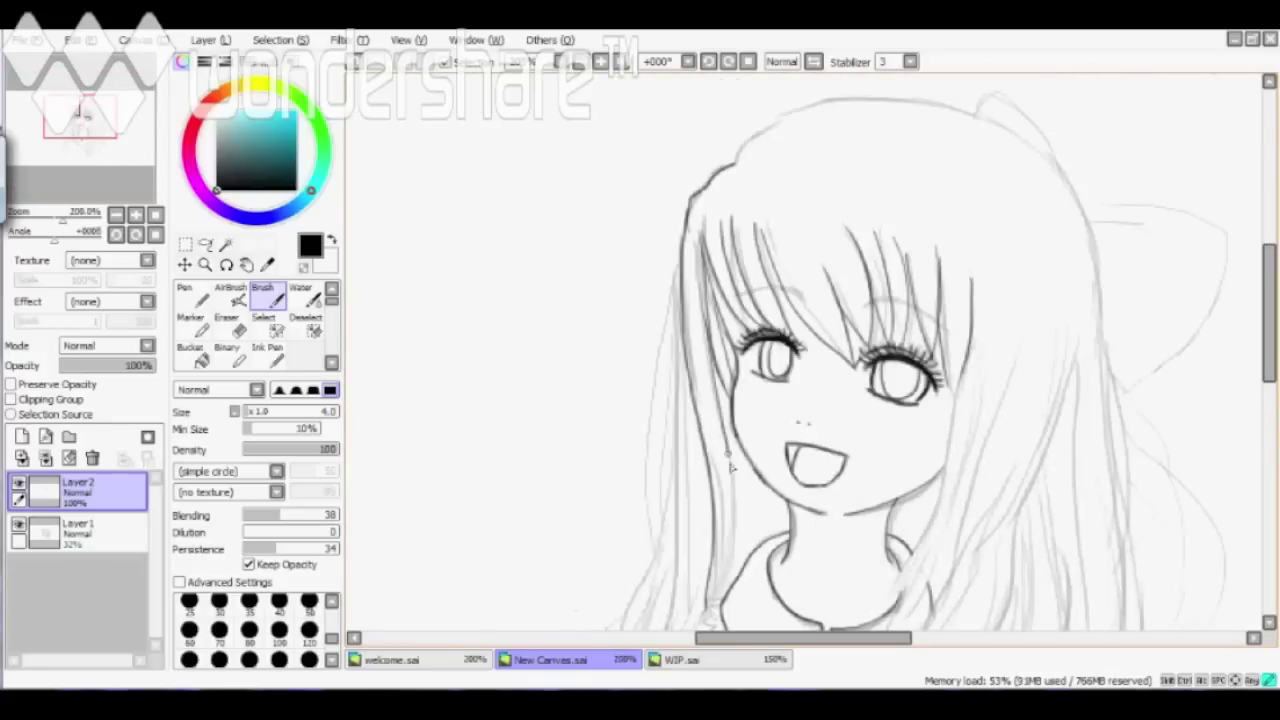
{"action": "left_click_drag", "start_coordinate": [678, 270], "coordinate": [648, 505]}
{"action": "left_click_drag", "start_coordinate": [678, 325], "coordinate": [622, 628]}
{"action": "scroll", "coordinate": [650, 480], "scroll_direction": "down", "scroll_amount": 3}
{"action": "left_click_drag", "start_coordinate": [688, 130], "coordinate": [652, 482]}
{"action": "left_click_drag", "start_coordinate": [682, 275], "coordinate": [640, 550]}
{"action": "left_click_drag", "start_coordinate": [710, 285], "coordinate": [660, 490]}
{"action": "left_click_drag", "start_coordinate": [758, 278], "coordinate": [740, 398]}
{"action": "left_click_drag", "start_coordinate": [784, 318], "coordinate": [768, 360]}
- Ink the strands that fall from the fringe's other end past the cheek and neck
{"action": "scroll", "coordinate": [770, 360], "scroll_direction": "up", "scroll_amount": 2}
{"action": "left_click_drag", "start_coordinate": [976, 242], "coordinate": [890, 505]}
{"action": "left_click_drag", "start_coordinate": [1018, 250], "coordinate": [878, 606]}
{"action": "left_click_drag", "start_coordinate": [1000, 214], "coordinate": [914, 536]}
{"action": "scroll", "coordinate": [900, 360], "scroll_direction": "up", "scroll_amount": 3}
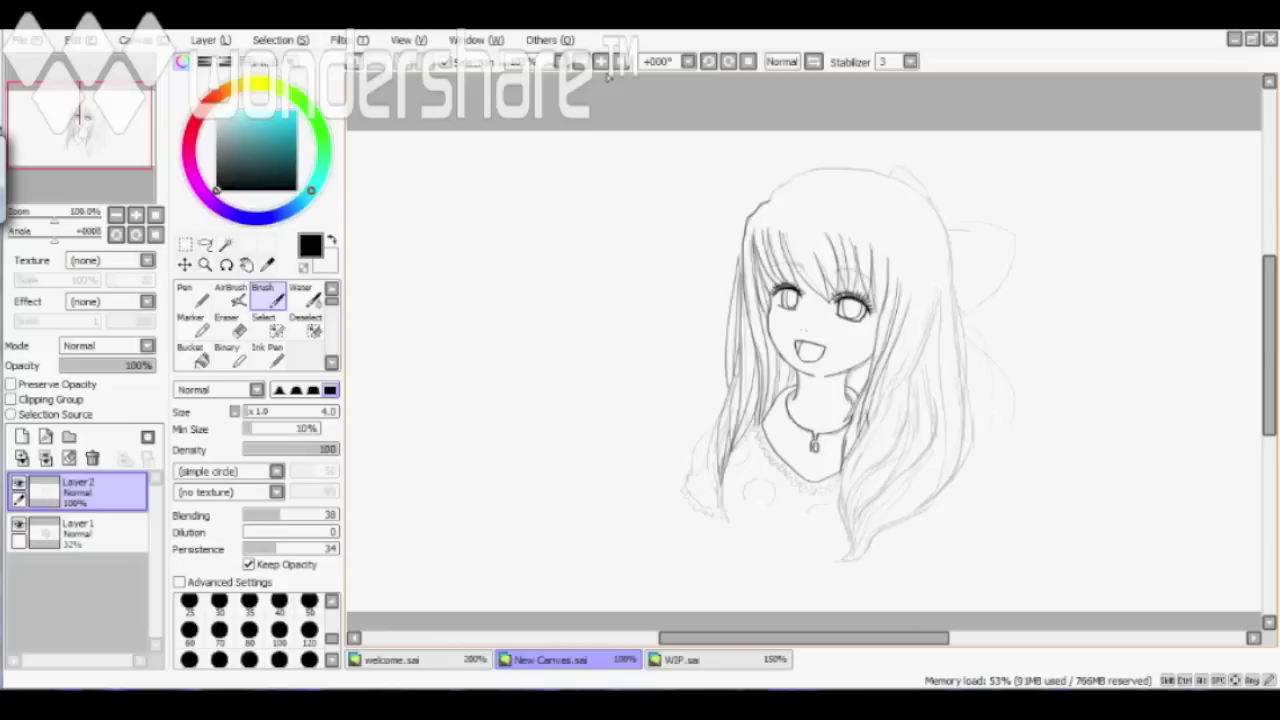
- Ink the crown of the head, undoing the first strokes and redrawing the curve towards the bow
{"action": "mouse_move", "coordinate": [745, 230]}
{"action": "left_mouse_down"}
{"action": "mouse_move", "coordinate": [900, 178]}
{"action": "mouse_move", "coordinate": [995, 210]}
{"action": "left_mouse_up"}
{"action": "key", "text": "ctrl+z"}
{"action": "key", "text": "ctrl+z"}
{"action": "mouse_move", "coordinate": [830, 178]}
{"action": "left_mouse_down"}
{"action": "mouse_move", "coordinate": [1012, 214]}
{"action": "mouse_move", "coordinate": [1060, 258]}
{"action": "left_mouse_up"}
{"action": "scroll", "coordinate": [1060, 258], "scroll_direction": "down", "scroll_amount": 3}
{"action": "scroll", "coordinate": [1123, 273], "scroll_direction": "down", "scroll_amount": 1}
- Ink the outer contour of the large wavy lock from below the crown down towards its pointed tip
{"action": "mouse_move", "coordinate": [1092, 218]}
{"action": "left_mouse_down"}
{"action": "mouse_move", "coordinate": [1116, 410]}
{"action": "mouse_move", "coordinate": [1080, 558]}
{"action": "left_mouse_up"}
{"action": "scroll", "coordinate": [1080, 500], "scroll_direction": "down", "scroll_amount": 2}
{"action": "left_click_drag", "start_coordinate": [1102, 376], "coordinate": [868, 532]}
{"action": "left_click_drag", "start_coordinate": [906, 344], "coordinate": [866, 535]}
{"action": "key", "text": "e"}
{"action": "key", "text": "b"}
{"action": "scroll", "coordinate": [903, 527], "scroll_direction": "up", "scroll_amount": 3}
- Ink the main flowing lines inside the large wavy lock and hide the sketch layer to check the line art
{"action": "left_click_drag", "start_coordinate": [1090, 165], "coordinate": [880, 565]}
{"action": "scroll", "coordinate": [880, 565], "scroll_direction": "down", "scroll_amount": 3}
{"action": "scroll", "coordinate": [900, 520], "scroll_direction": "up", "scroll_amount": 2}
{"action": "left_click_drag", "start_coordinate": [1025, 350], "coordinate": [990, 520]}
{"action": "left_click_drag", "start_coordinate": [1105, 150], "coordinate": [890, 600]}
{"action": "left_click_drag", "start_coordinate": [1100, 115], "coordinate": [965, 470]}
{"action": "mouse_move", "coordinate": [1035, 285]}
{"action": "left_mouse_down"}
{"action": "mouse_move", "coordinate": [882, 570]}
{"action": "mouse_move", "coordinate": [878, 500]}
{"action": "left_mouse_up"}
{"action": "scroll", "coordinate": [900, 560], "scroll_direction": "down", "scroll_amount": 2}
{"action": "left_click_drag", "start_coordinate": [1105, 200], "coordinate": [900, 470]}
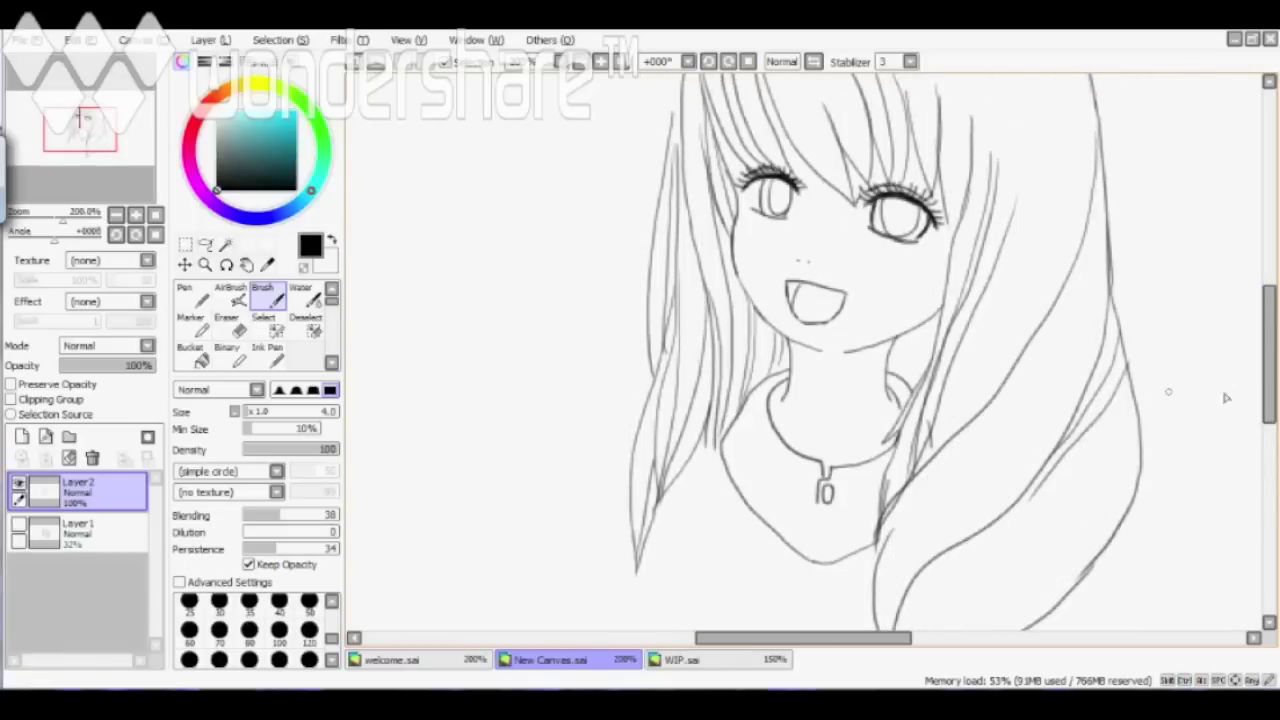
- Fill the large wavy lock with additional fine strands running down to its tip
{"action": "scroll", "coordinate": [1226, 398], "scroll_direction": "down", "scroll_amount": 2}
{"action": "left_click_drag", "start_coordinate": [955, 535], "coordinate": [1120, 335]}
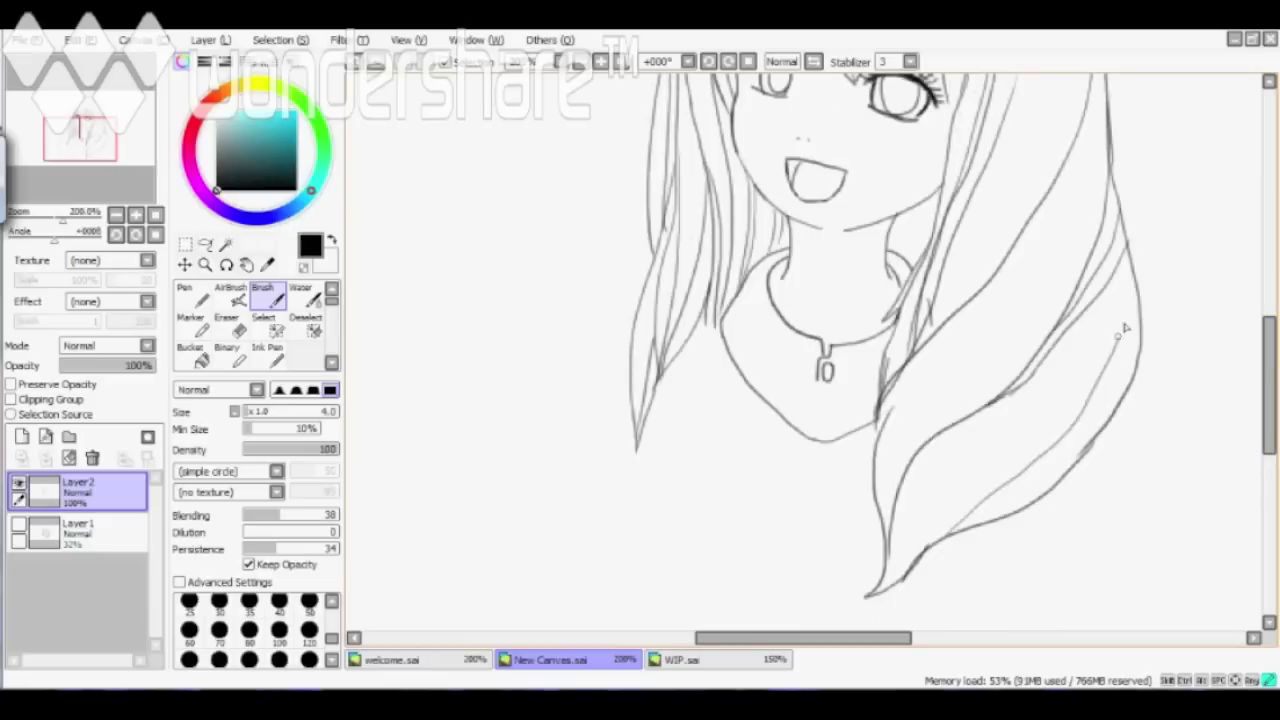
{"action": "left_click_drag", "start_coordinate": [1030, 222], "coordinate": [885, 528]}
{"action": "mouse_move", "coordinate": [1105, 102]}
{"action": "left_mouse_down"}
{"action": "mouse_move", "coordinate": [930, 414]}
{"action": "mouse_move", "coordinate": [886, 528]}
{"action": "left_mouse_up"}
{"action": "key", "text": "ctrl+z"}
{"action": "left_click_drag", "start_coordinate": [1105, 136], "coordinate": [890, 502]}
{"action": "scroll", "coordinate": [898, 500], "scroll_direction": "down", "scroll_amount": 1}
{"action": "left_click_drag", "start_coordinate": [1046, 370], "coordinate": [919, 482]}
- Show the sketch layer again and ink both eyebrows over the fringe
{"action": "scroll", "coordinate": [918, 484], "scroll_direction": "up", "scroll_amount": 5}
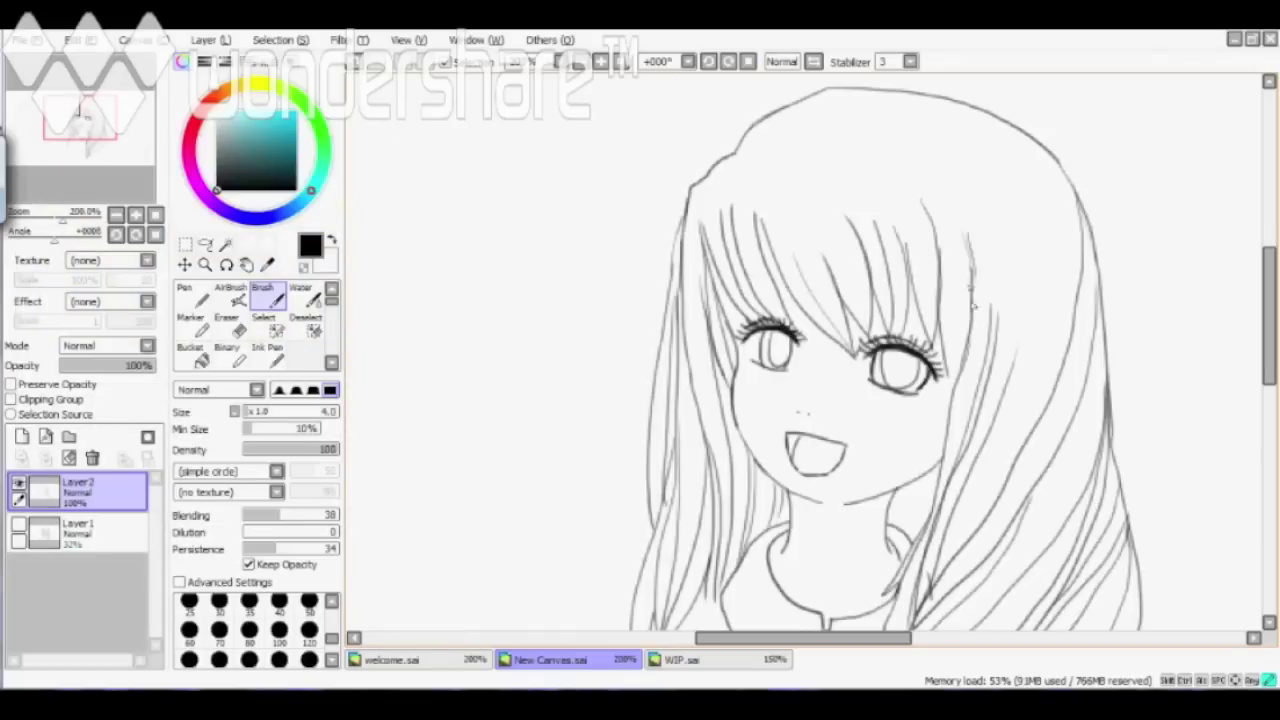
{"action": "scroll", "coordinate": [886, 405], "scroll_direction": "down", "scroll_amount": 1}
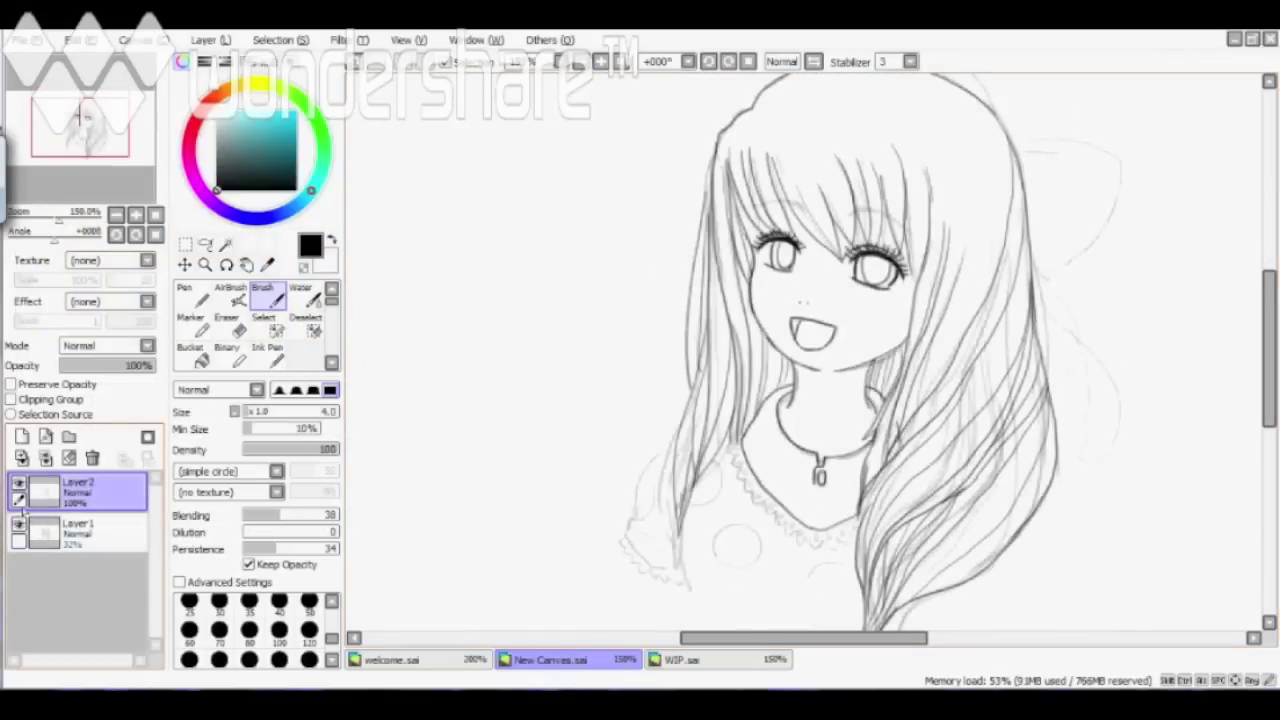
{"action": "scroll", "coordinate": [906, 322], "scroll_direction": "up", "scroll_amount": 1}
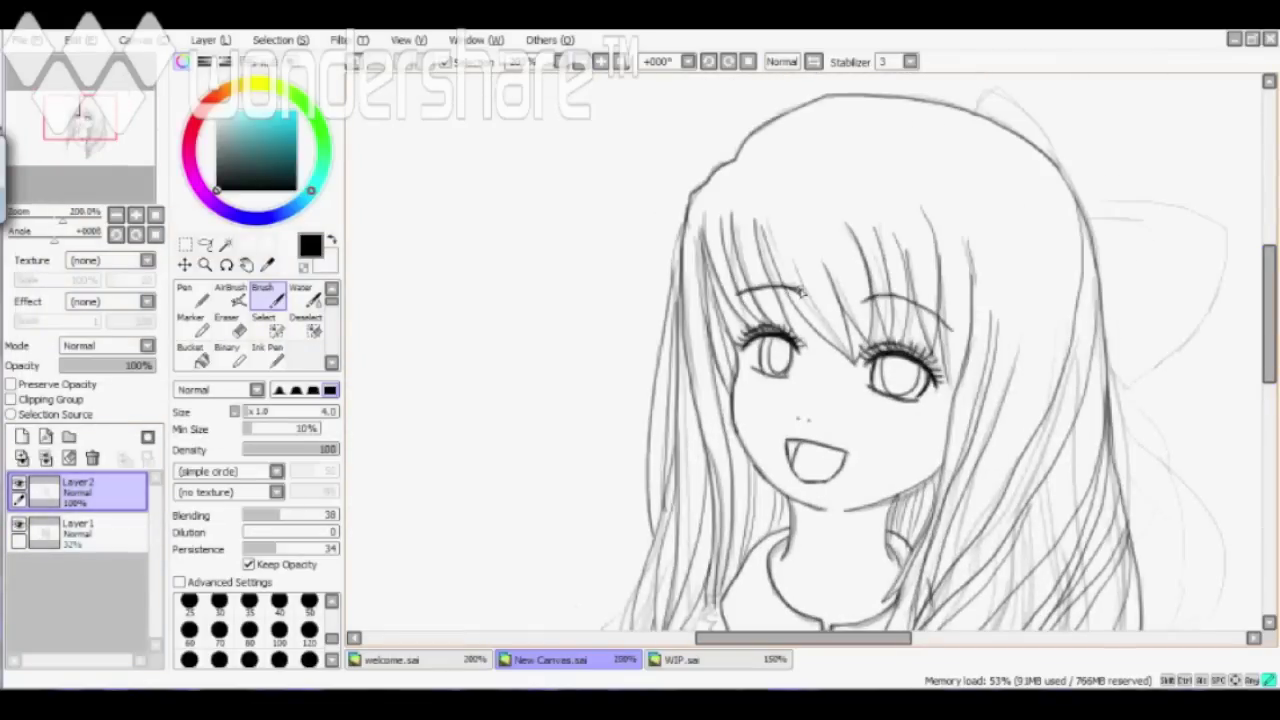
{"action": "scroll", "coordinate": [919, 309], "scroll_direction": "down", "scroll_amount": 3}
{"action": "scroll", "coordinate": [1235, 295], "scroll_direction": "up", "scroll_amount": 4}
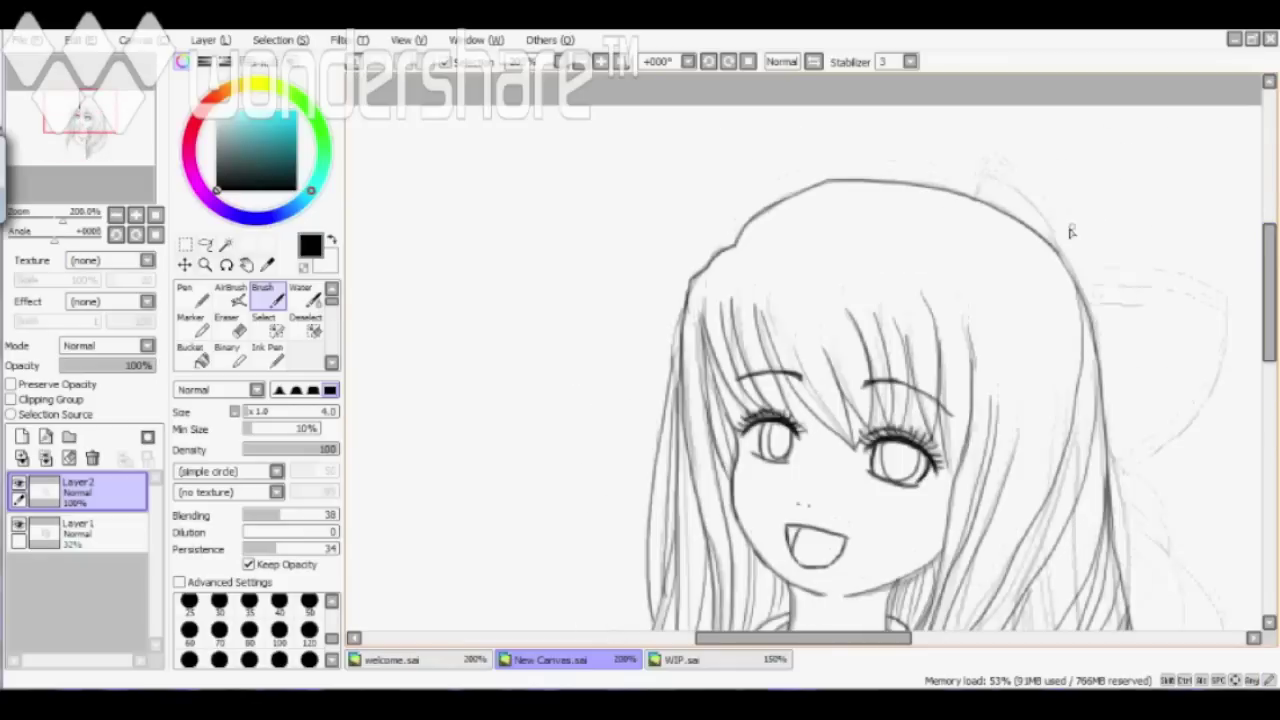
- Ink the bow's loops behind the head and its hanging ribbon tail
{"action": "left_click_drag", "start_coordinate": [1055, 240], "coordinate": [1057, 252]}
{"action": "left_click_drag", "start_coordinate": [1082, 295], "coordinate": [1110, 458]}
{"action": "mouse_move", "coordinate": [1095, 297]}
{"action": "left_mouse_down"}
{"action": "mouse_move", "coordinate": [1162, 332]}
{"action": "mouse_move", "coordinate": [1220, 475]}
{"action": "left_mouse_up"}
{"action": "scroll", "coordinate": [1162, 364], "scroll_direction": "down", "scroll_amount": 3}
{"action": "left_click_drag", "start_coordinate": [1190, 492], "coordinate": [1160, 530]}
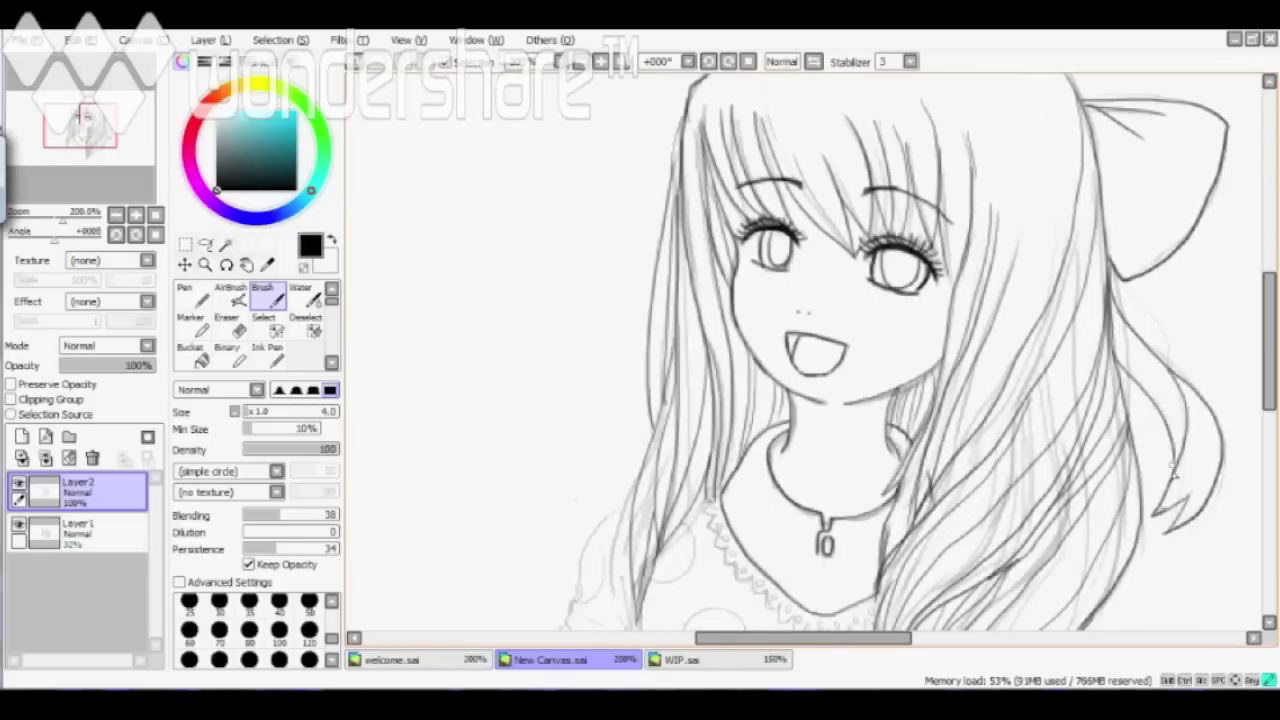
- Ink the zigzag lace trim with its small holes along the neckline and the polka dots below it
{"action": "scroll", "coordinate": [1140, 440], "scroll_direction": "down", "scroll_amount": 3}
{"action": "scroll", "coordinate": [800, 400], "scroll_direction": "up", "scroll_amount": 1}
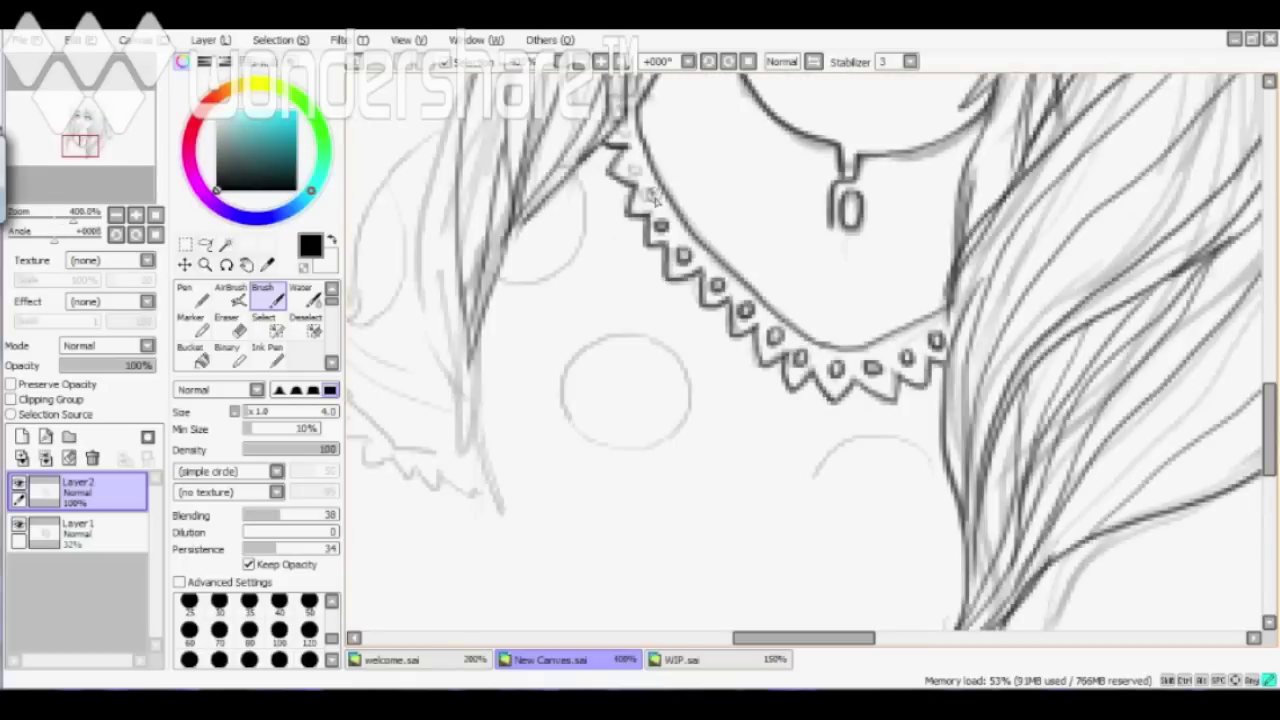
{"action": "left_click_drag", "start_coordinate": [625, 335], "coordinate": [690, 440]}
{"action": "left_click_drag", "start_coordinate": [565, 362], "coordinate": [624, 332]}
{"action": "left_click_drag", "start_coordinate": [815, 478], "coordinate": [936, 440]}
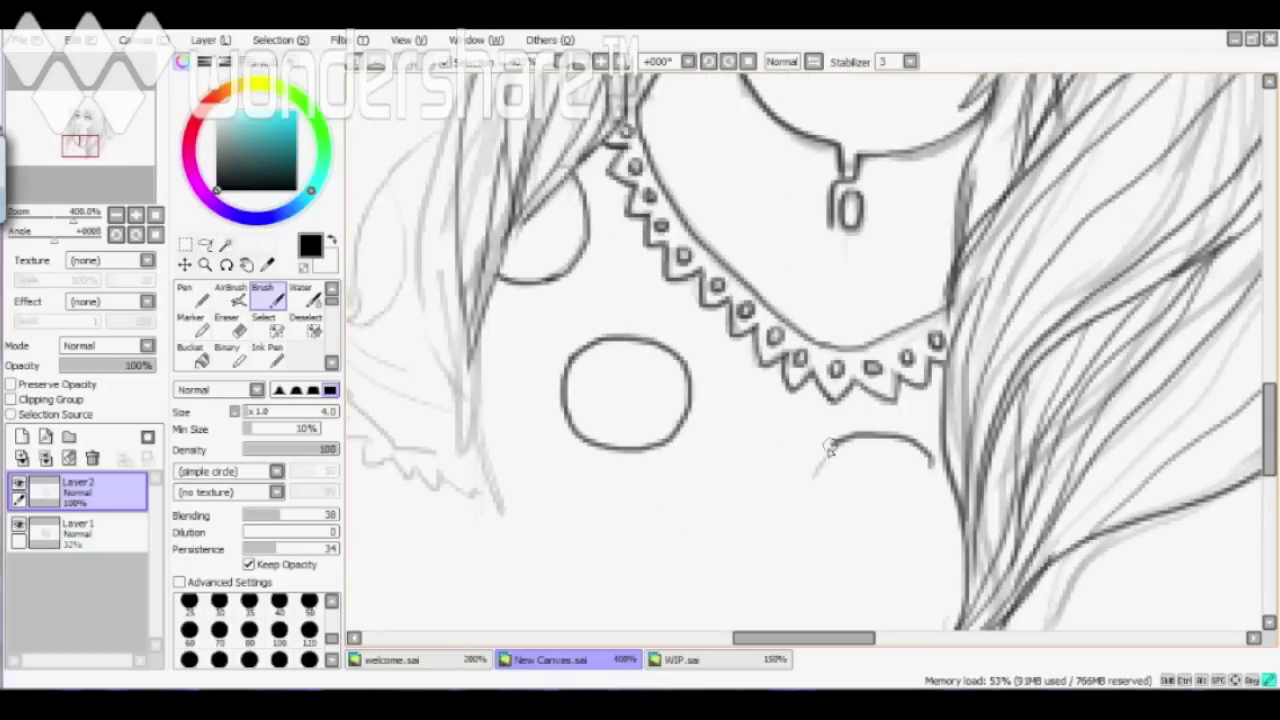
- Ink the puffed sleeve with its ruffled hem and the ends of the lock lying over it
{"action": "scroll", "coordinate": [800, 400], "scroll_direction": "left", "scroll_amount": 5}
{"action": "left_click_drag", "start_coordinate": [812, 90], "coordinate": [800, 440]}
{"action": "left_click_drag", "start_coordinate": [800, 375], "coordinate": [810, 130]}
{"action": "mouse_move", "coordinate": [774, 134]}
{"action": "left_mouse_down"}
{"action": "mouse_move", "coordinate": [678, 325]}
{"action": "mouse_move", "coordinate": [812, 450]}
{"action": "left_mouse_up"}
{"action": "left_click_drag", "start_coordinate": [648, 365], "coordinate": [668, 398]}
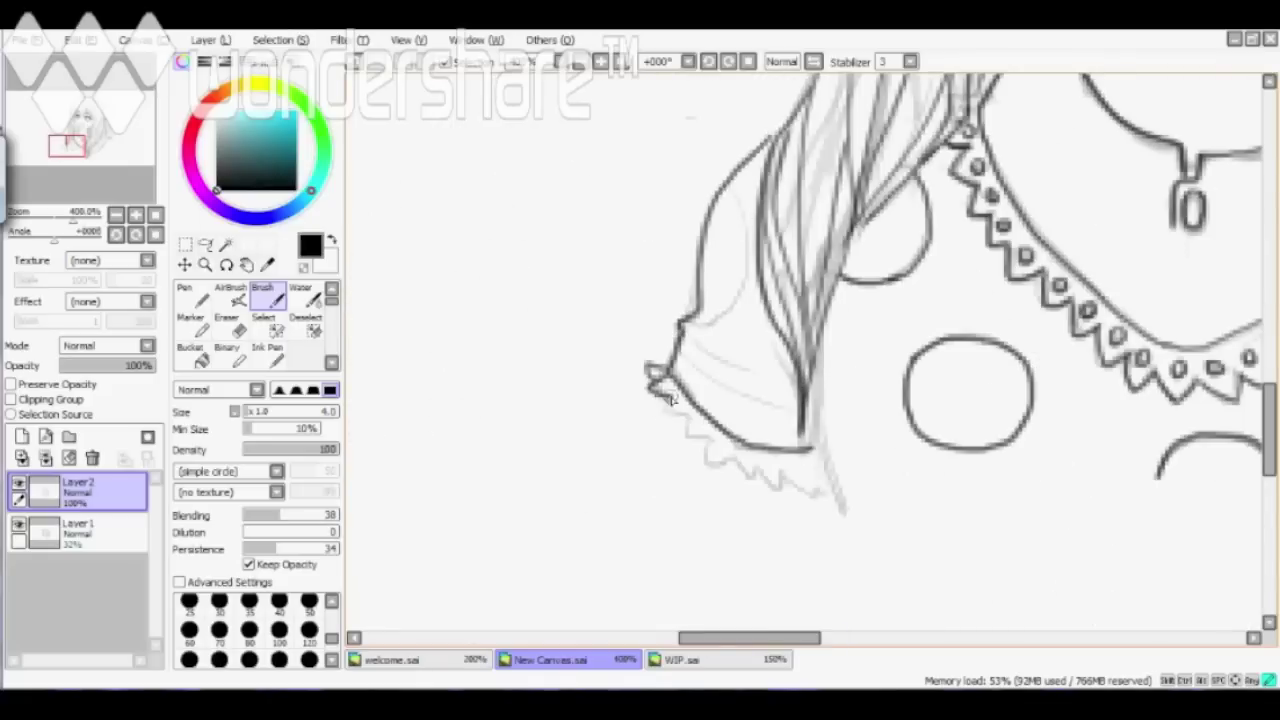
{"action": "left_click_drag", "start_coordinate": [772, 488], "coordinate": [700, 330]}
- Check the line art in the mirrored view, hide the sketch layer and thicken the eyelashes of both eyes
{"action": "scroll", "coordinate": [760, 380], "scroll_direction": "up", "scroll_amount": 5}
{"action": "scroll", "coordinate": [760, 380], "scroll_direction": "down", "scroll_amount": 3}
{"action": "scroll", "coordinate": [763, 348], "scroll_direction": "up", "scroll_amount": 3}
{"action": "scroll", "coordinate": [763, 348], "scroll_direction": "down", "scroll_amount": 4}
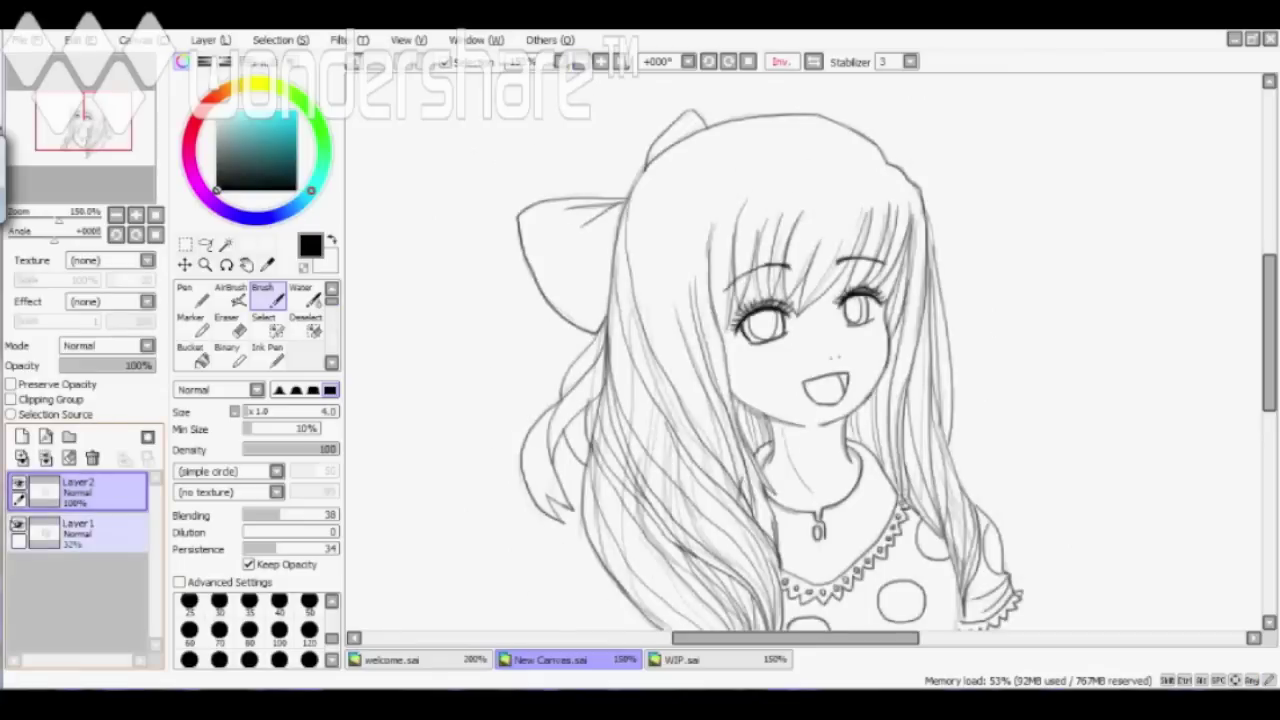
{"action": "scroll", "coordinate": [630, 345], "scroll_direction": "up", "scroll_amount": 4}
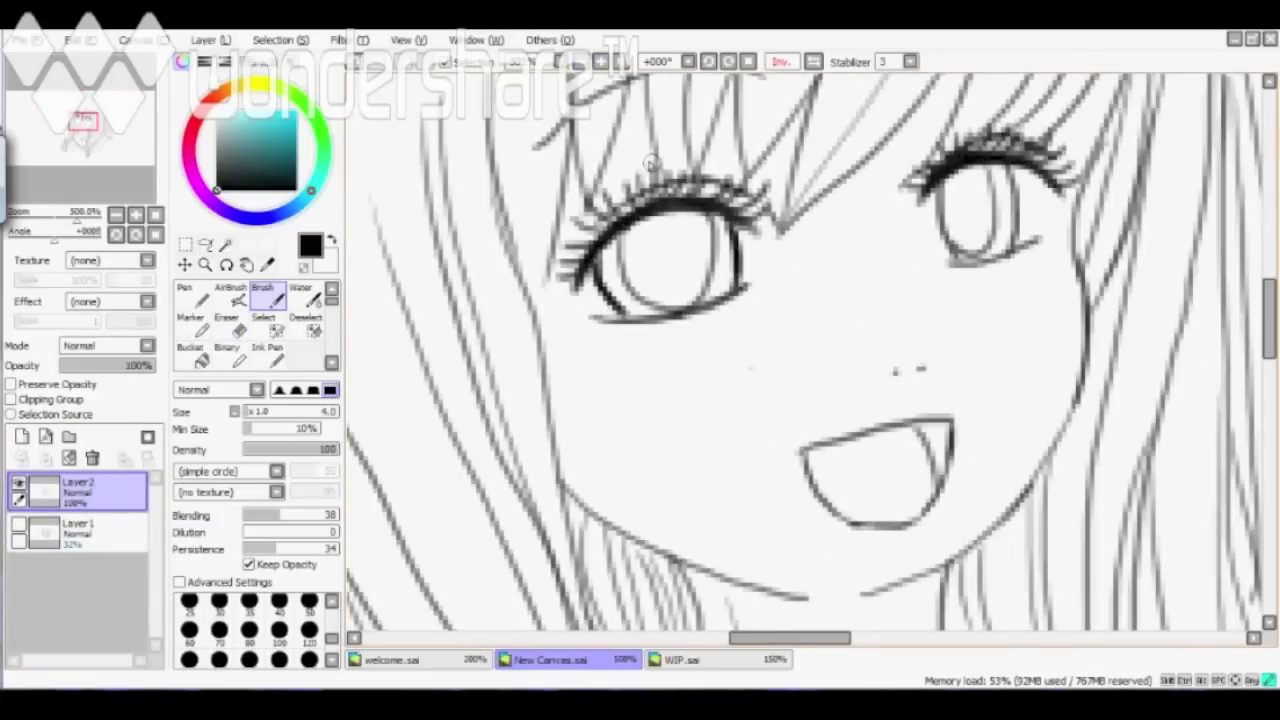
{"action": "left_click_drag", "start_coordinate": [566, 272], "coordinate": [765, 205]}
{"action": "left_click_drag", "start_coordinate": [905, 185], "coordinate": [1070, 155]}
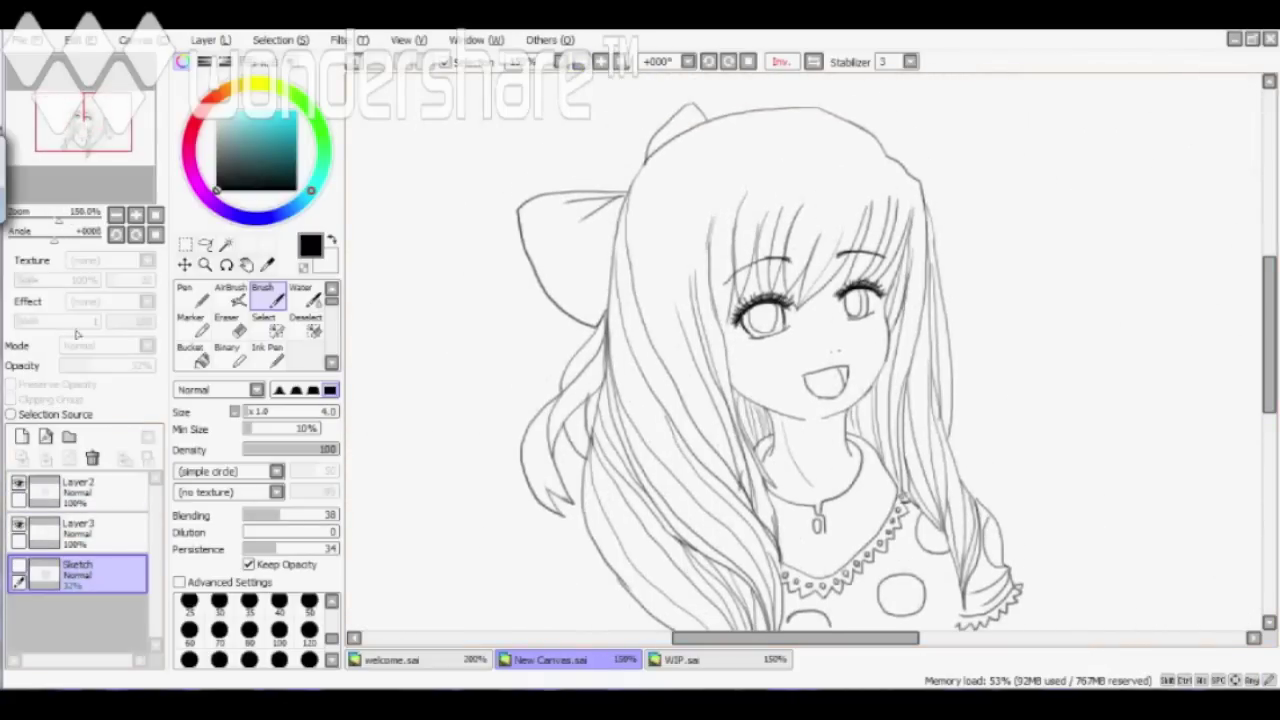
- On the line art layer, thicken the inner ends of the eyebrows and close the gaps between the fringe strands around the eyes
{"action": "left_click", "coordinate": [78, 490]}
{"action": "left_click", "coordinate": [820, 200]}
{"action": "key", "text": "ctrl+d"}
{"action": "scroll", "coordinate": [1018, 395], "scroll_direction": "up", "scroll_amount": 3}
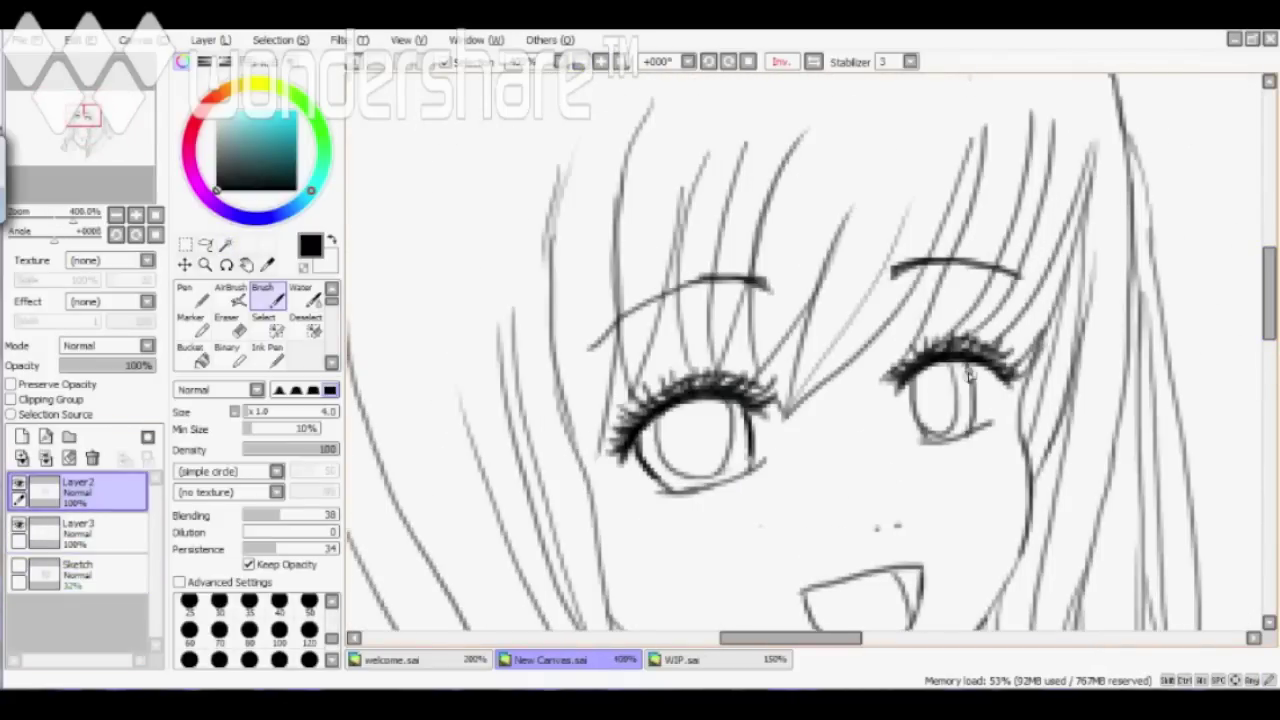
{"action": "scroll", "coordinate": [1008, 386], "scroll_direction": "down", "scroll_amount": 3}
{"action": "scroll", "coordinate": [1008, 386], "scroll_direction": "up", "scroll_amount": 3}
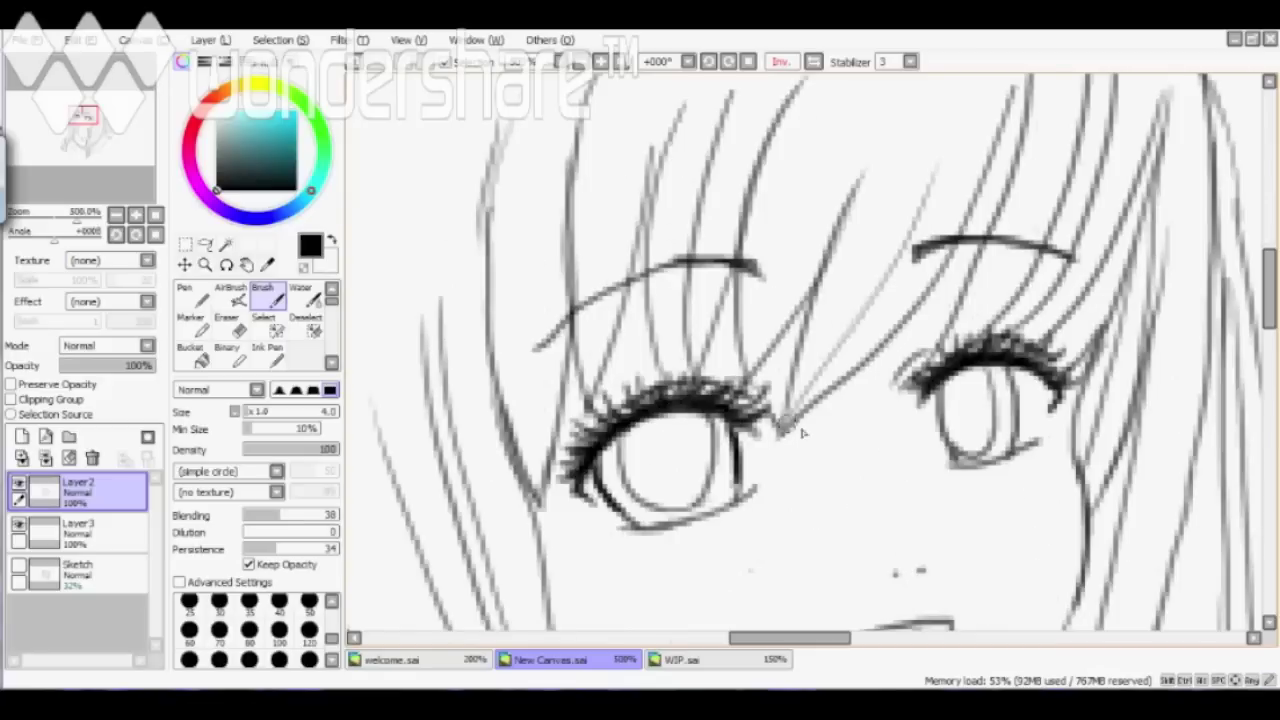
{"action": "scroll", "coordinate": [1008, 386], "scroll_direction": "down", "scroll_amount": 3}
{"action": "key", "text": "w"}
{"action": "left_click", "coordinate": [800, 360]}
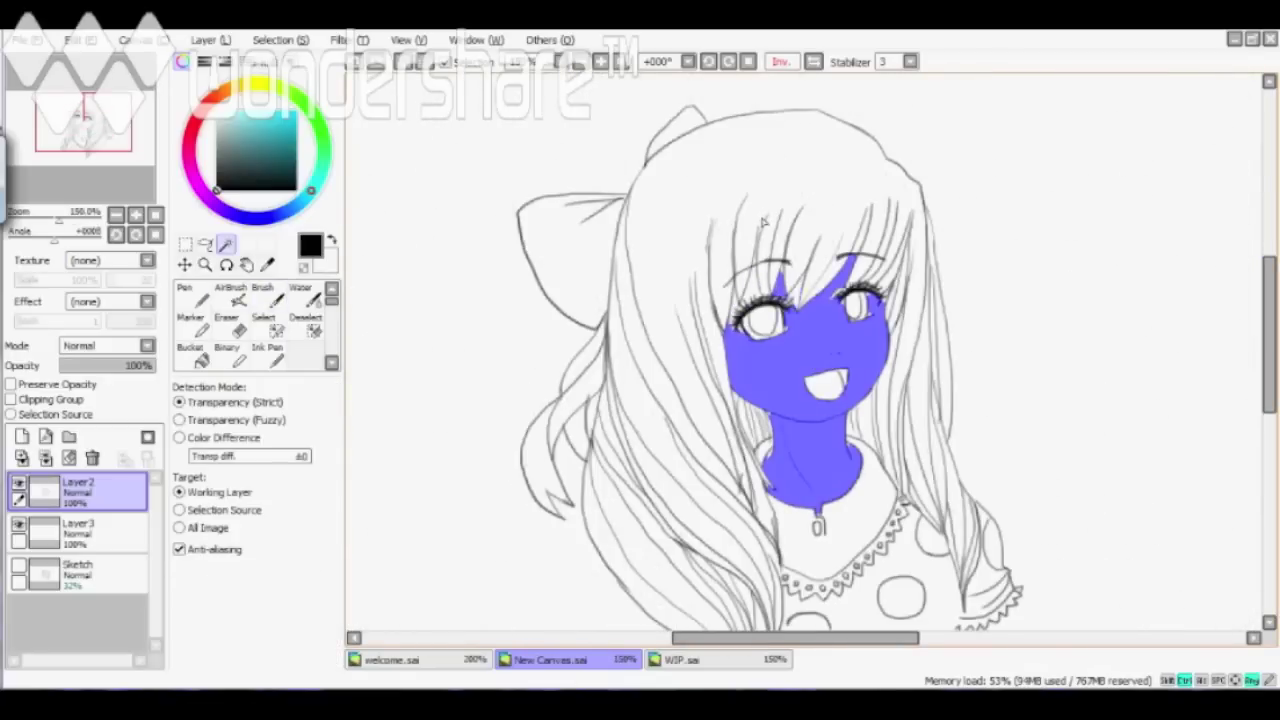
{"action": "key", "text": "b"}
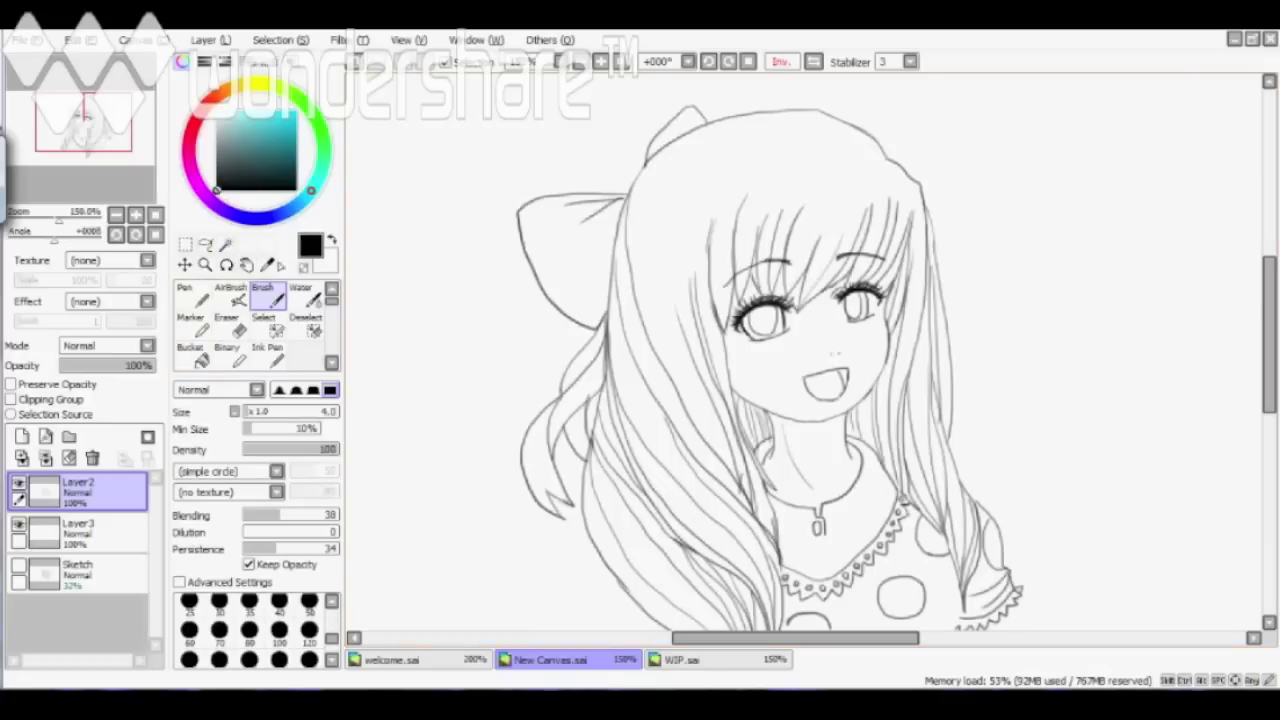
- Select the face and neck with the Magic Wand, extend the selection with the Select pen and trim it around the eyes with a size 7 Deselect pen
{"action": "key", "text": "w"}
{"action": "left_click", "coordinate": [815, 440]}
{"action": "scroll", "coordinate": [815, 440], "scroll_direction": "up", "scroll_amount": 2}
{"action": "key", "text": "m"}
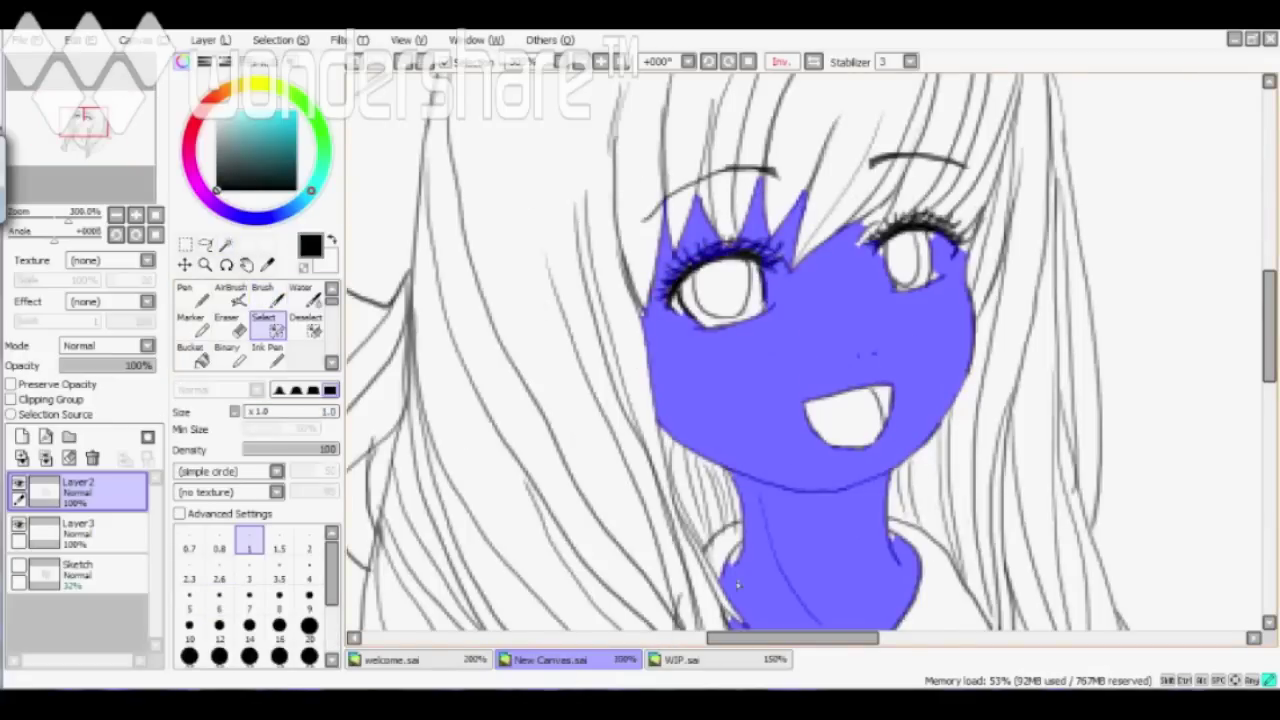
{"action": "scroll", "coordinate": [800, 350], "scroll_direction": "down", "scroll_amount": 3}
{"action": "scroll", "coordinate": [800, 350], "scroll_direction": "up", "scroll_amount": 4}
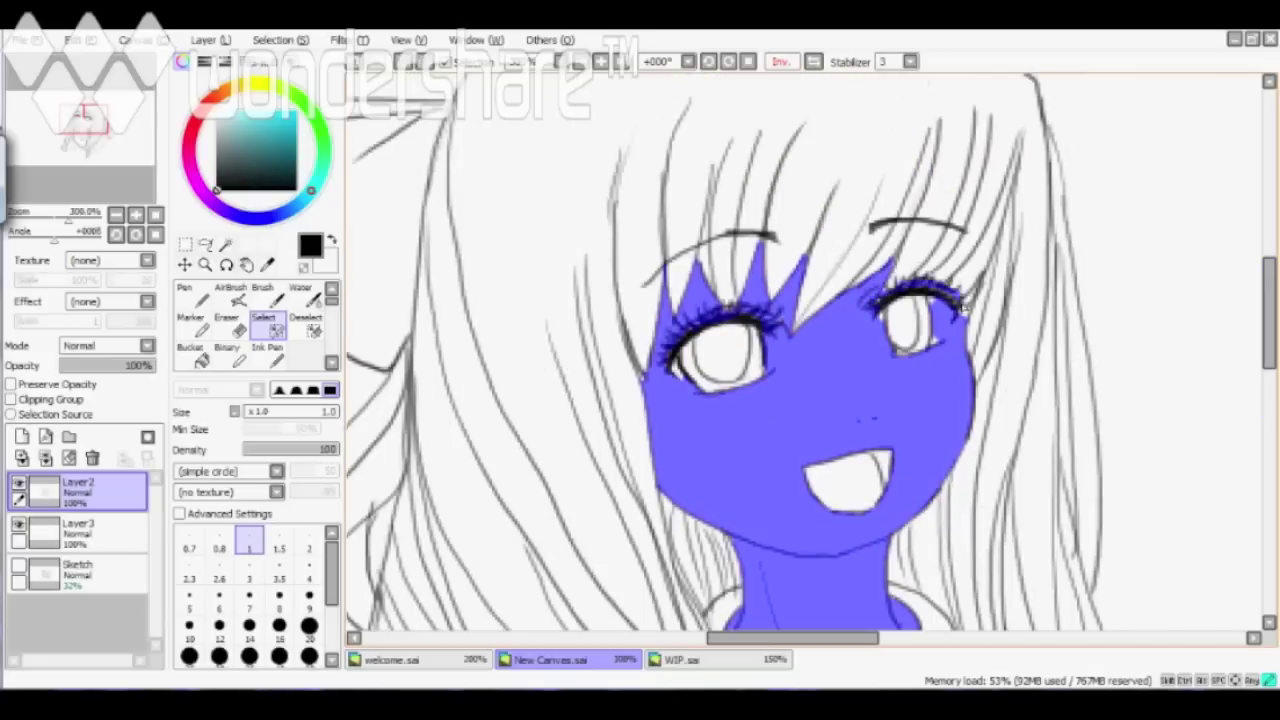
{"action": "key", "text": "d"}
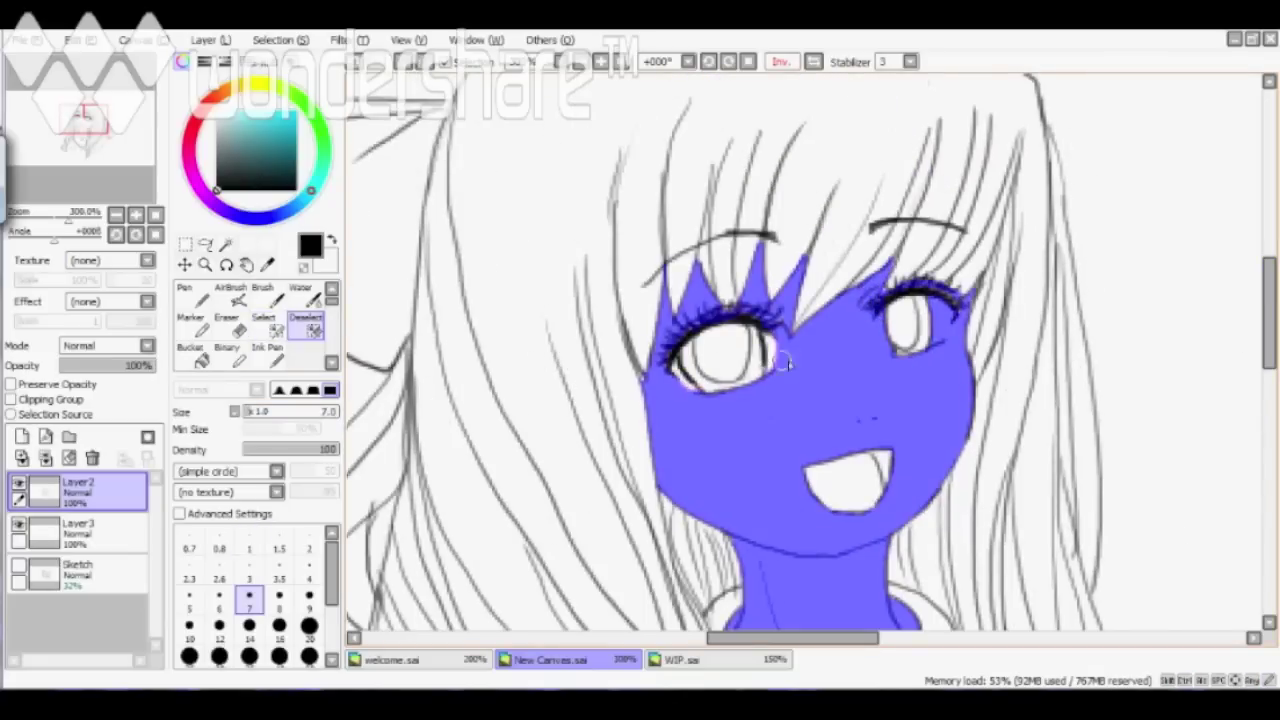
{"action": "scroll", "coordinate": [940, 315], "scroll_direction": "down", "scroll_amount": 2}
- Rename the layer below the line art as Skin and fill the selected face and neck with pale beige
{"action": "double_click", "coordinate": [78, 490]}
{"action": "key", "text": "Return"}
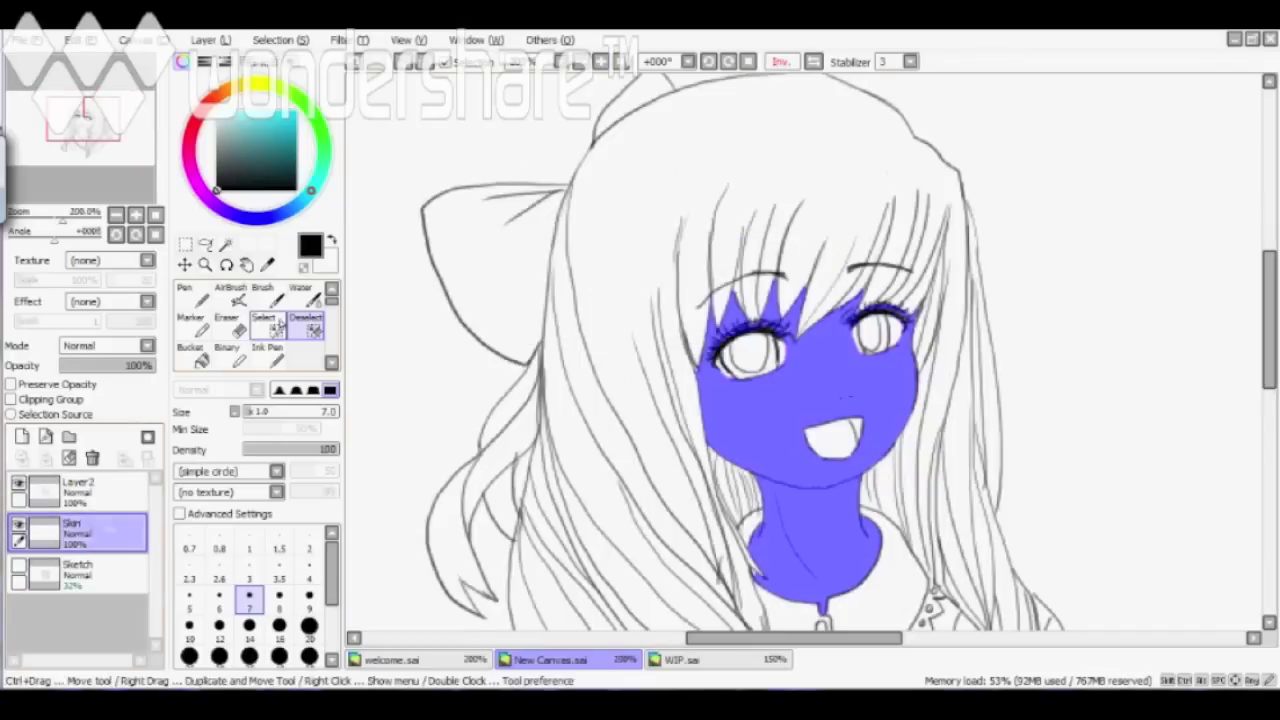
{"action": "key", "text": "alt+Tab"}
{"action": "key", "text": "alt+Tab"}
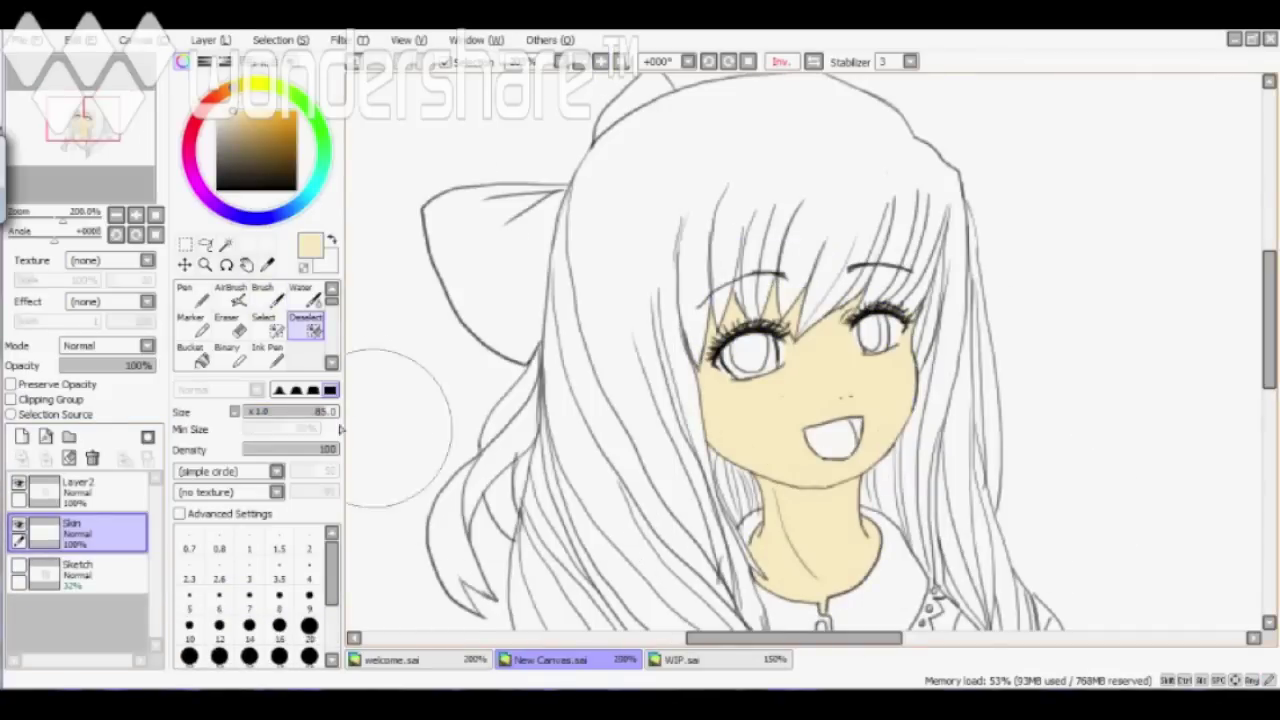
- Add a layer named Hair above the Skin layer and select the hair areas of the line art with the Magic Wand
{"action": "left_click", "coordinate": [22, 436]}
{"action": "double_click", "coordinate": [80, 528]}
{"action": "type", "text": "Hair"}
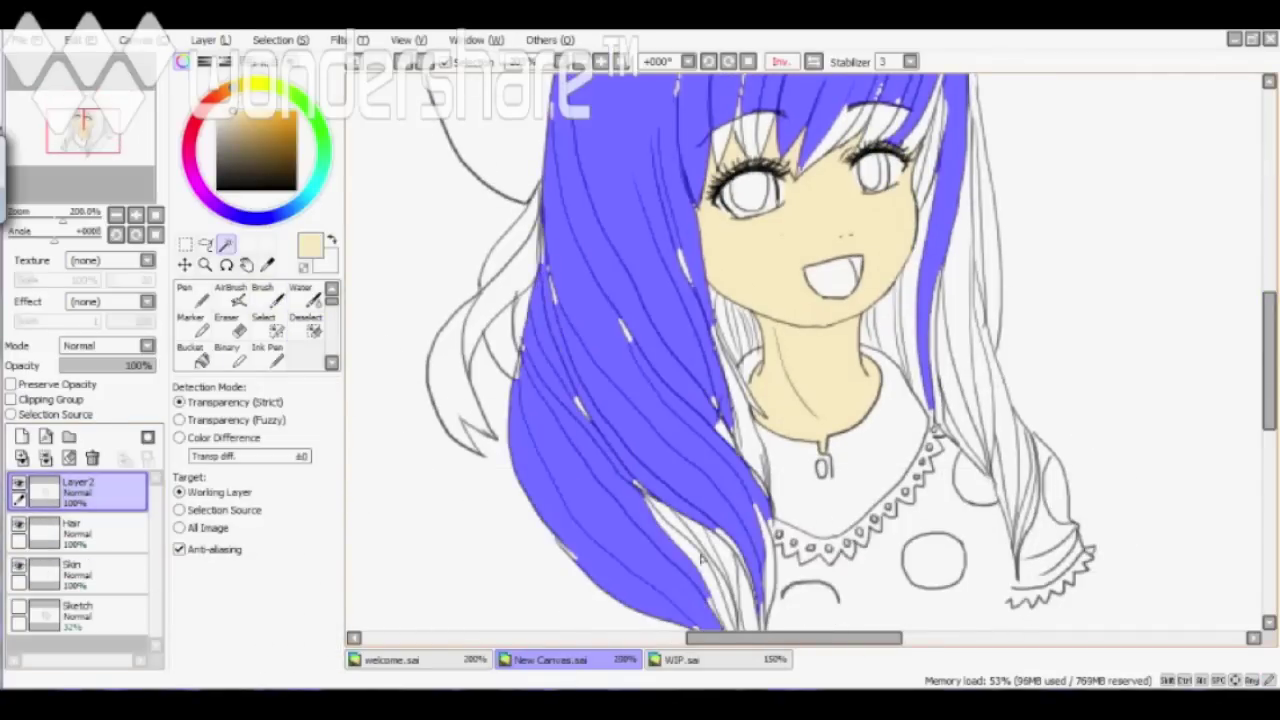
{"action": "scroll", "coordinate": [800, 350], "scroll_direction": "up", "scroll_amount": 3}
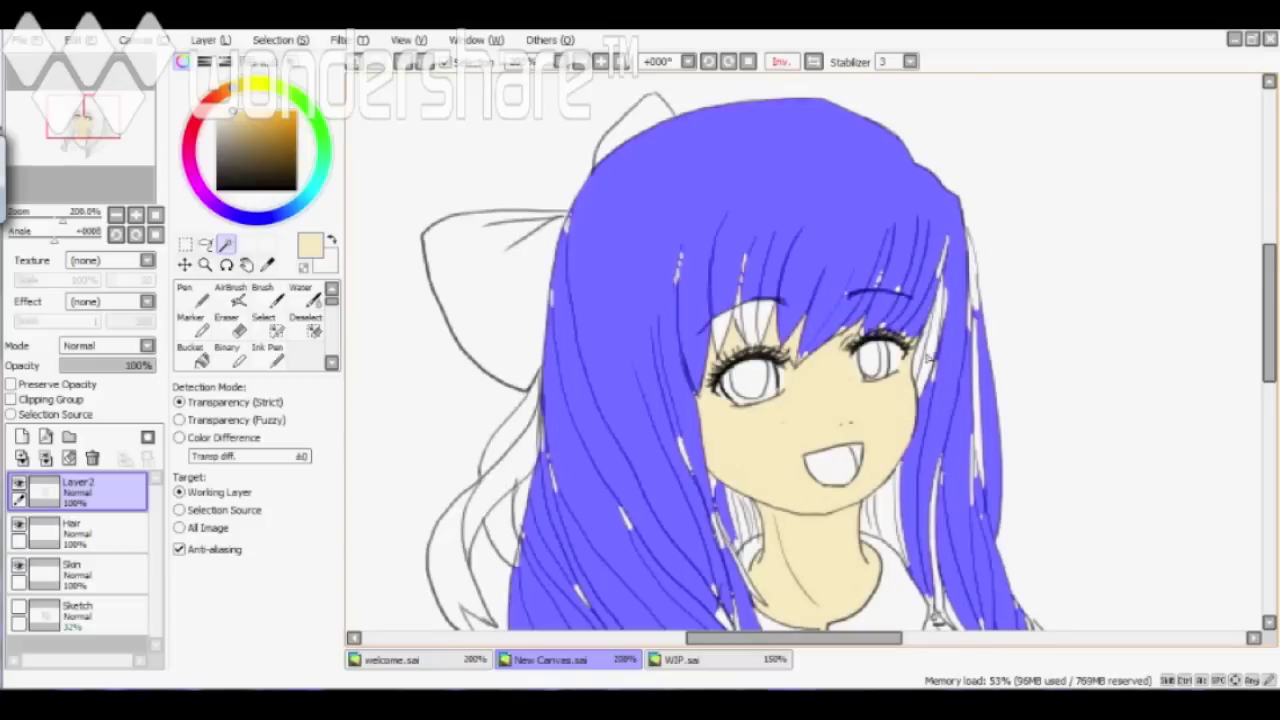
- Fill the gaps between strands in the hair selection with the size 11 Select pen, from the fringe to the hair tips
{"action": "left_click", "coordinate": [263, 323]}
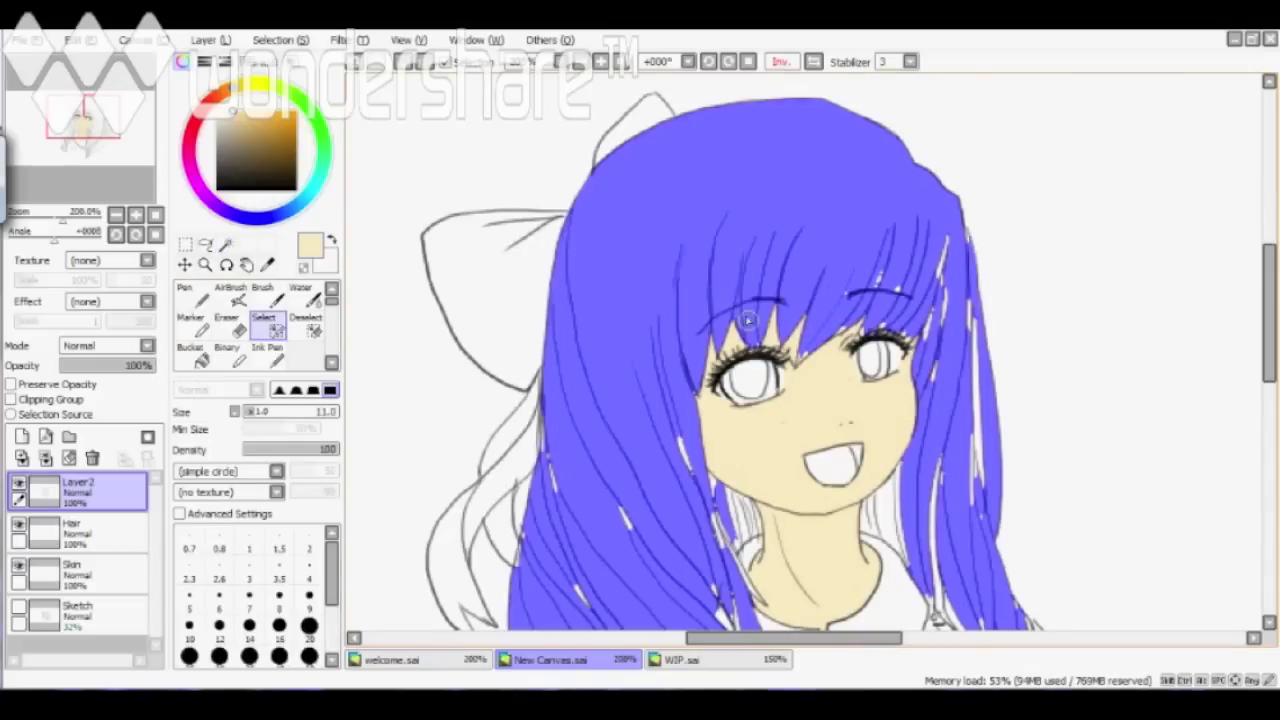
{"action": "scroll", "coordinate": [719, 332], "scroll_direction": "down", "scroll_amount": 3}
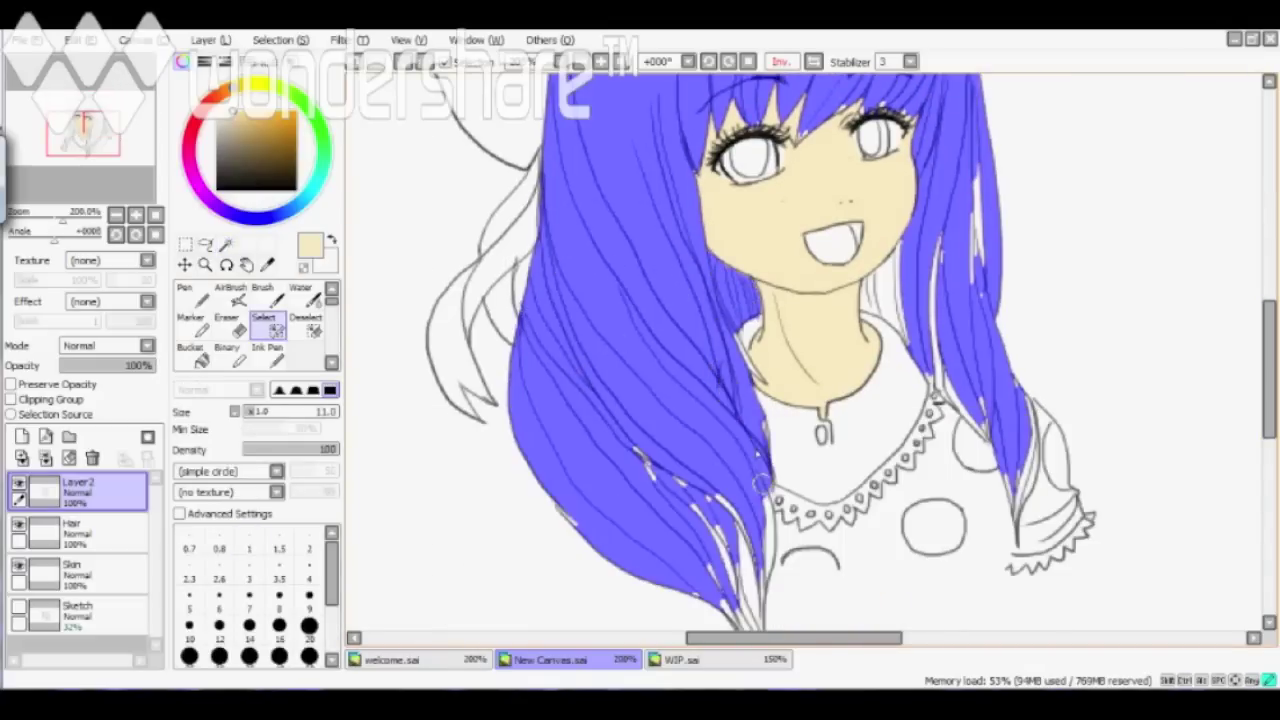
{"action": "scroll", "coordinate": [1220, 459], "scroll_direction": "down", "scroll_amount": 3}
{"action": "mouse_move", "coordinate": [715, 335]}
{"action": "left_mouse_down"}
{"action": "mouse_move", "coordinate": [725, 430]}
{"action": "mouse_move", "coordinate": [770, 508]}
{"action": "left_mouse_up"}
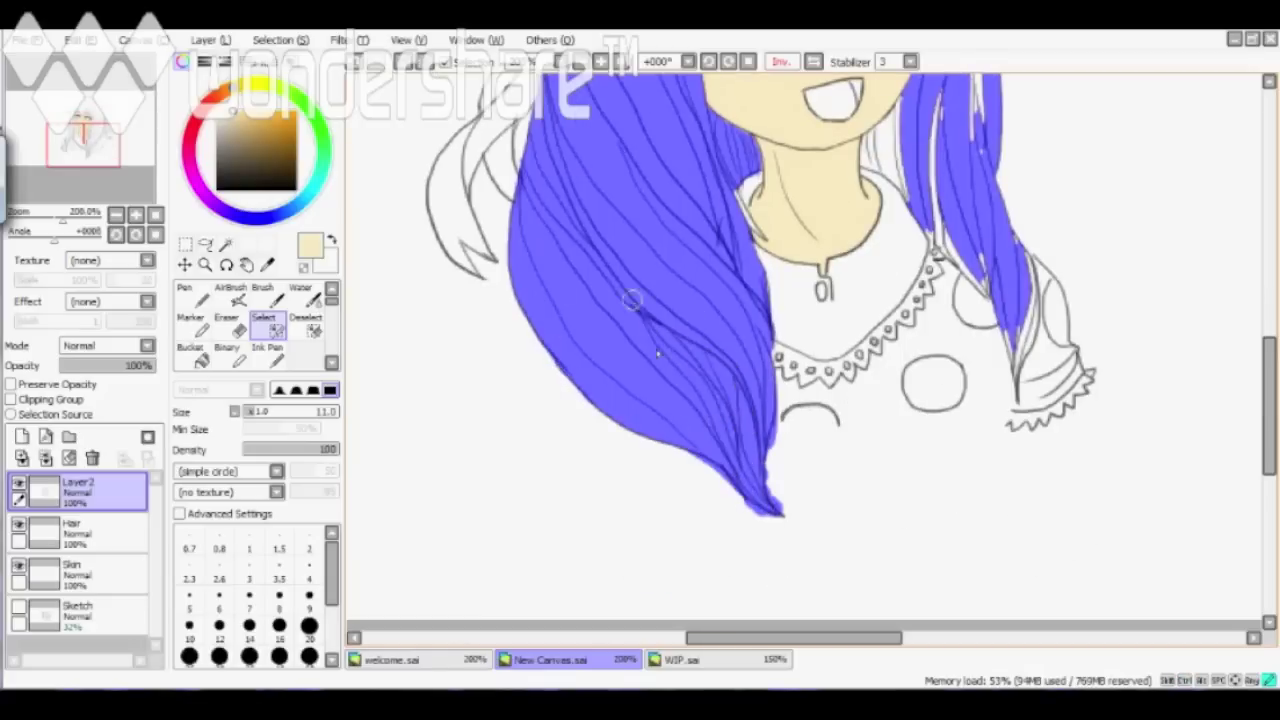
{"action": "left_click_drag", "start_coordinate": [945, 85], "coordinate": [956, 249]}
{"action": "scroll", "coordinate": [1024, 326], "scroll_direction": "up", "scroll_amount": 3}
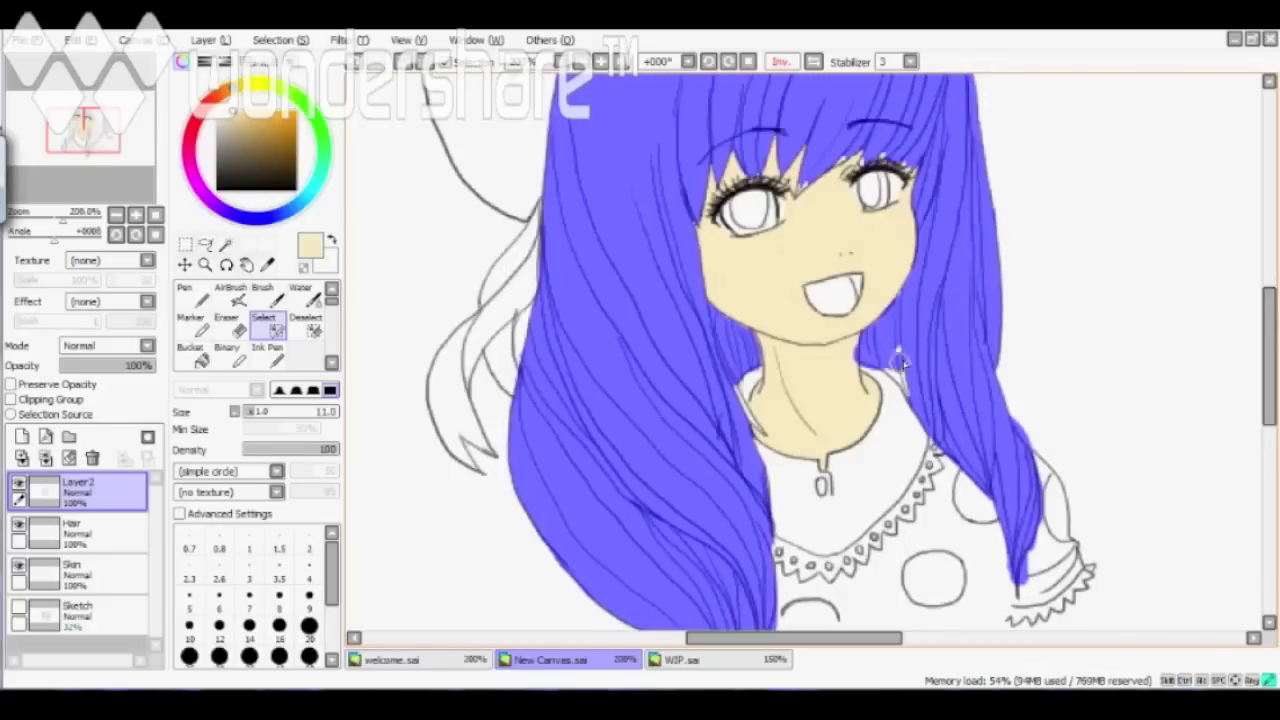
{"action": "scroll", "coordinate": [875, 357], "scroll_direction": "up", "scroll_amount": 3}
- Trim the hair selection away from the eyelashes and the skin beside the eyes with a size 1 Deselect pen
{"action": "left_click", "coordinate": [306, 325]}
{"action": "key", "text": "Page_Up"}
{"action": "key", "text": "Page_Up"}
{"action": "key", "text": "Page_Up"}
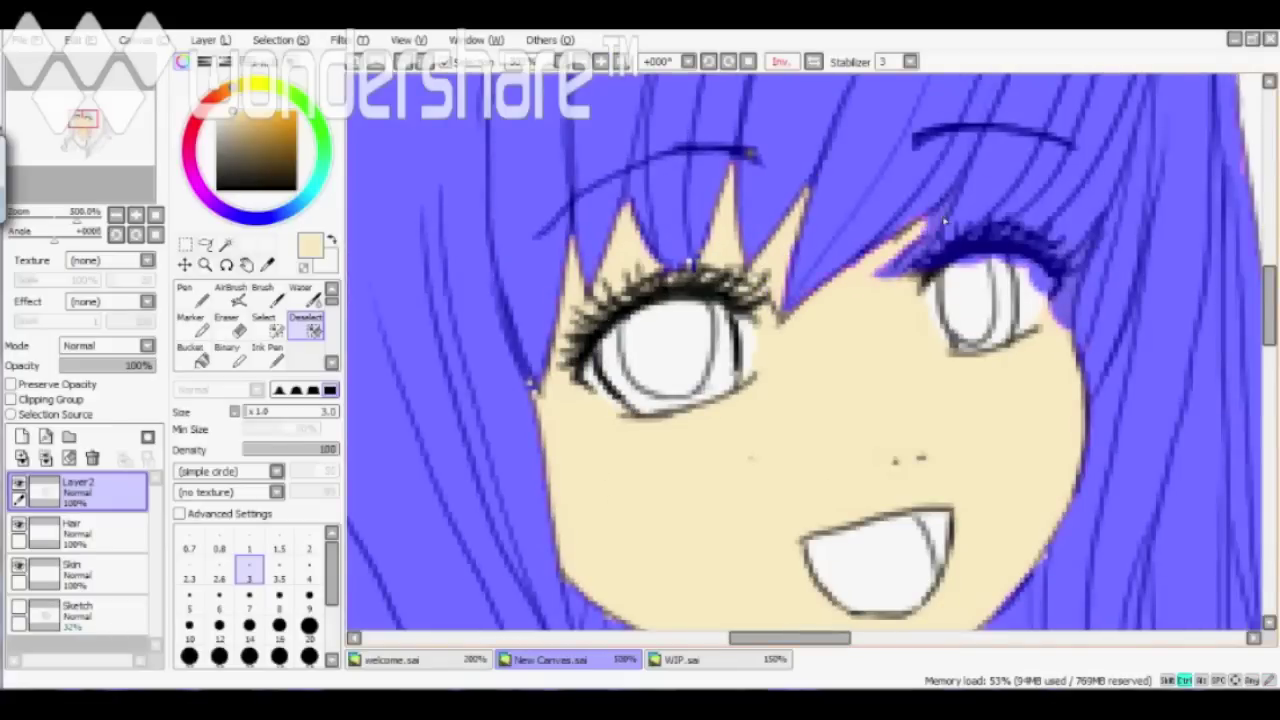
{"action": "left_click", "coordinate": [249, 548]}
{"action": "left_click_drag", "start_coordinate": [948, 198], "coordinate": [880, 258]}
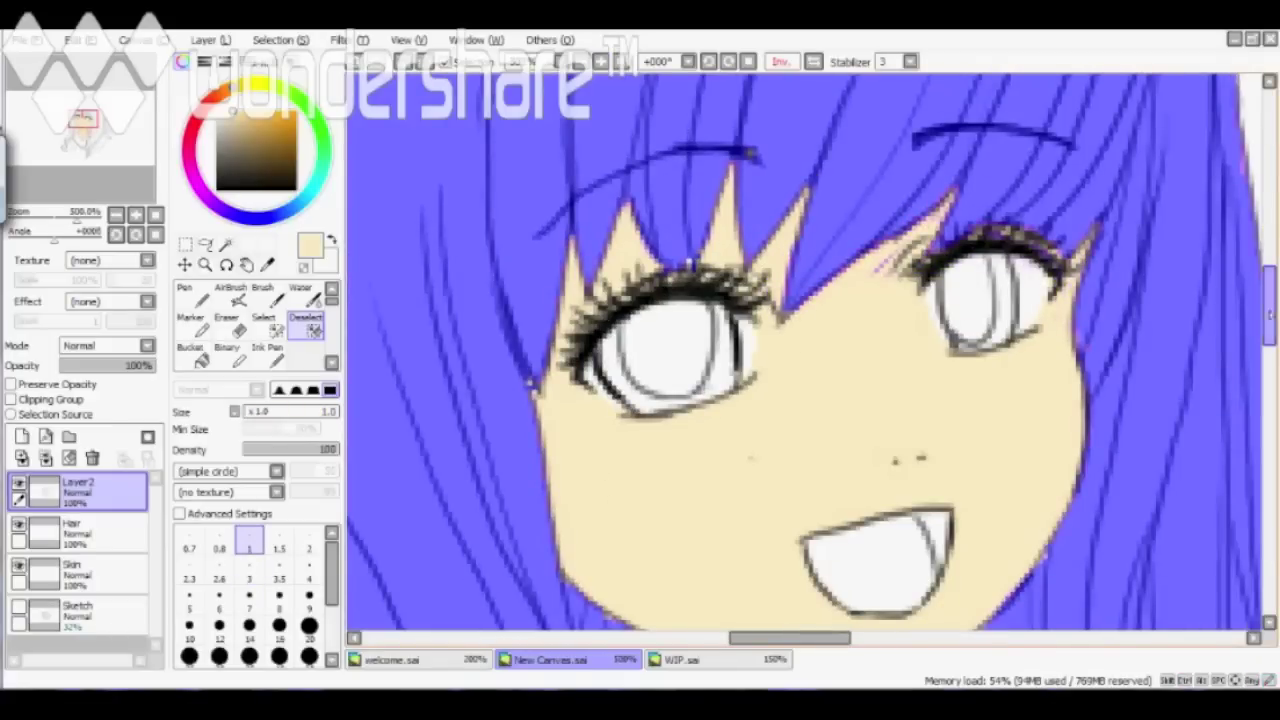
- Refine the hair selection along the collar, shoulder and lower strands with the Select and size 1 Deselect pens
{"action": "scroll", "coordinate": [1196, 370], "scroll_direction": "down", "scroll_amount": 7}
{"action": "left_click", "coordinate": [263, 320]}
{"action": "scroll", "coordinate": [1110, 470], "scroll_direction": "right", "scroll_amount": 5}
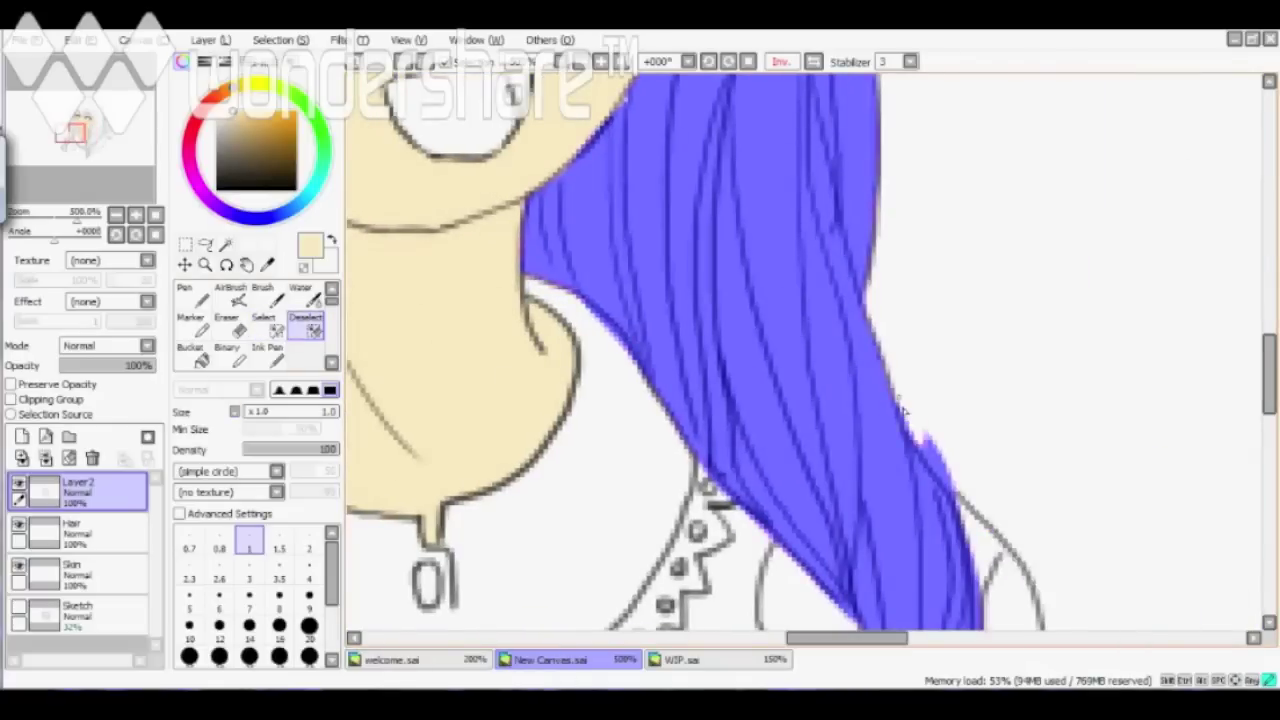
{"action": "scroll", "coordinate": [940, 450], "scroll_direction": "down", "scroll_amount": 4}
{"action": "key", "text": "Page_Down"}
{"action": "key", "text": "Page_Down"}
{"action": "key", "text": "Page_Down"}
{"action": "key", "text": "Page_Down"}
{"action": "left_click", "coordinate": [306, 325]}
{"action": "key", "text": "Page_Down"}
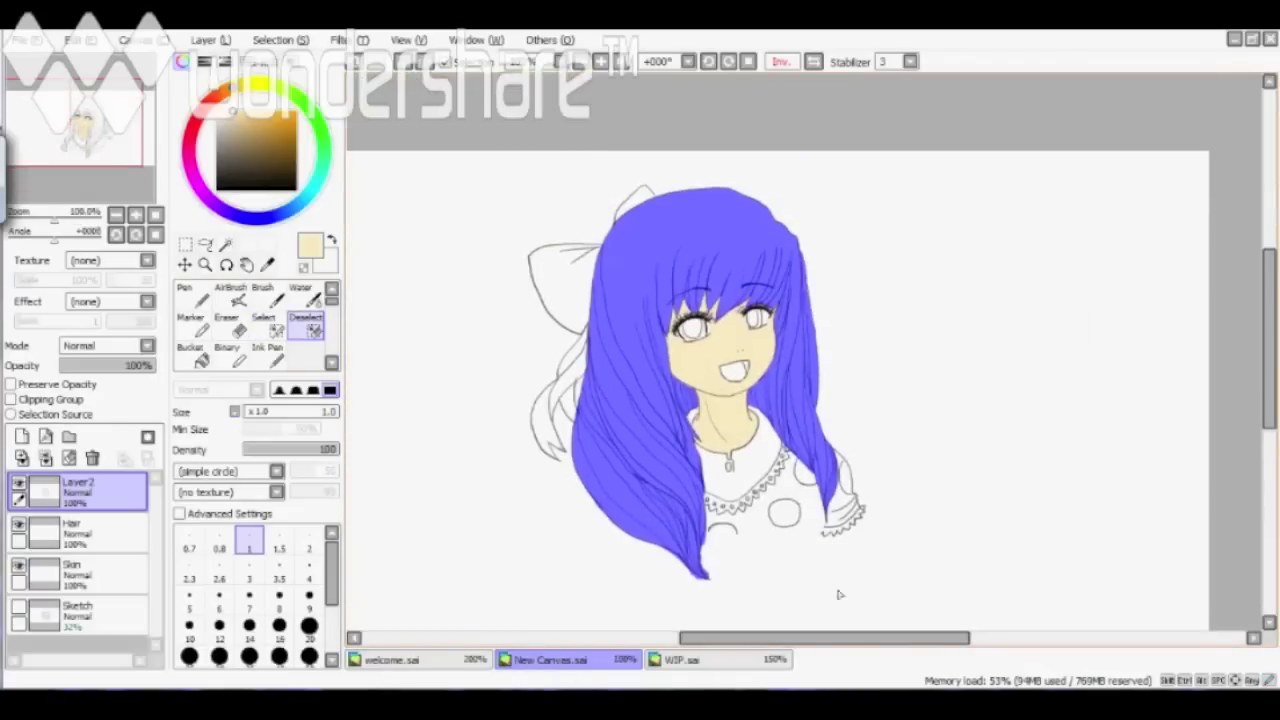
- Paint the selected hair salmon pink on the Hair layer
{"action": "left_click", "coordinate": [213, 105]}
{"action": "left_click", "coordinate": [75, 530]}
{"action": "left_click", "coordinate": [263, 290]}
{"action": "left_click", "coordinate": [590, 475]}
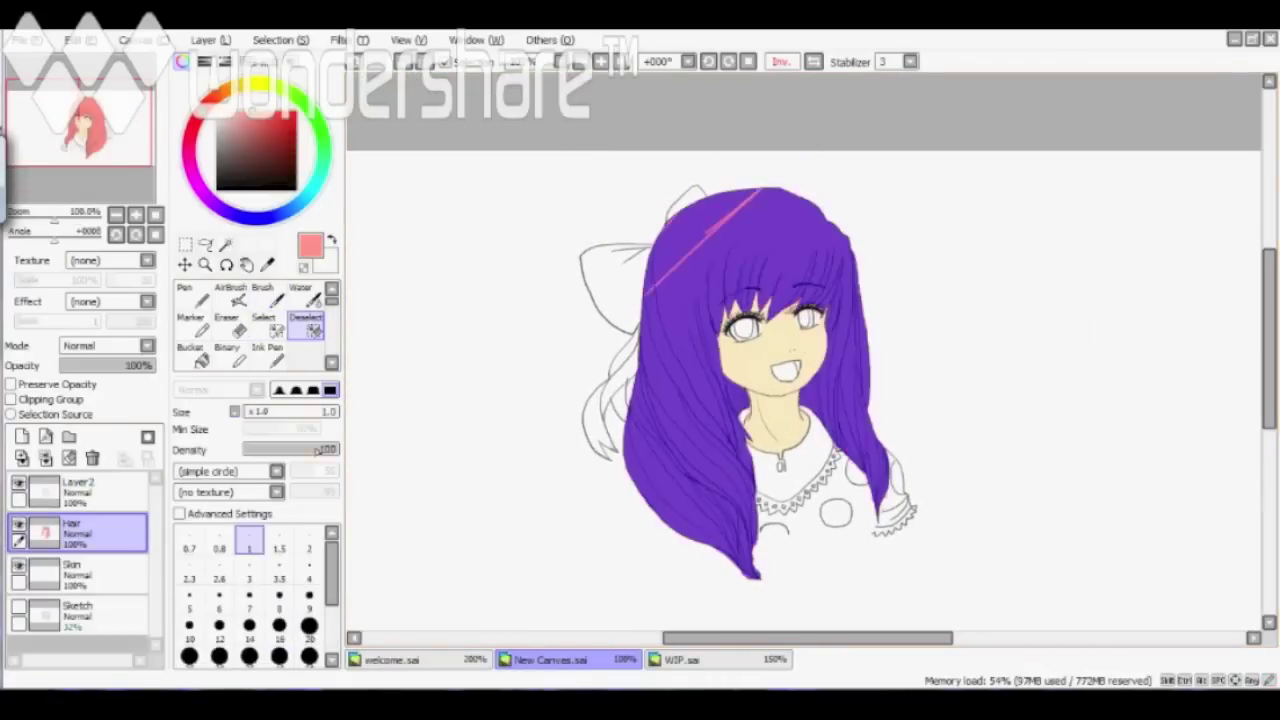
- Fill the inside of the mouth with the same salmon pink on the Hair layer, leaving the teeth unpainted
{"action": "key", "text": "Page_Up"}
{"action": "key", "text": "Page_Up"}
{"action": "key", "text": "Page_Up"}
{"action": "key", "text": "Page_Up"}
{"action": "left_click", "coordinate": [200, 358]}
{"action": "left_click", "coordinate": [227, 356]}
- Clear the selection and erase the salmon pink spilling over the hair outlines with a size 4 eraser
{"action": "left_click", "coordinate": [227, 330]}
{"action": "key", "text": "ctrl+d"}
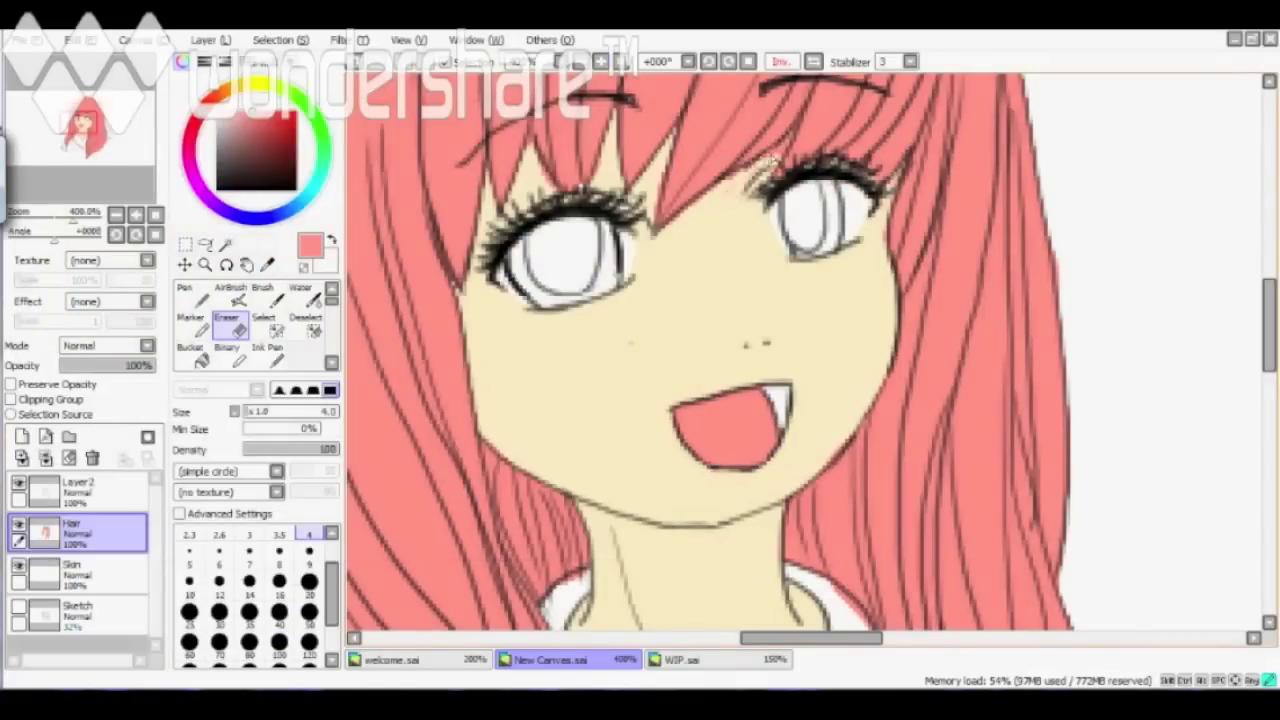
{"action": "scroll", "coordinate": [1230, 408], "scroll_direction": "down", "scroll_amount": 4}
{"action": "scroll", "coordinate": [625, 372], "scroll_direction": "up", "scroll_amount": 2}
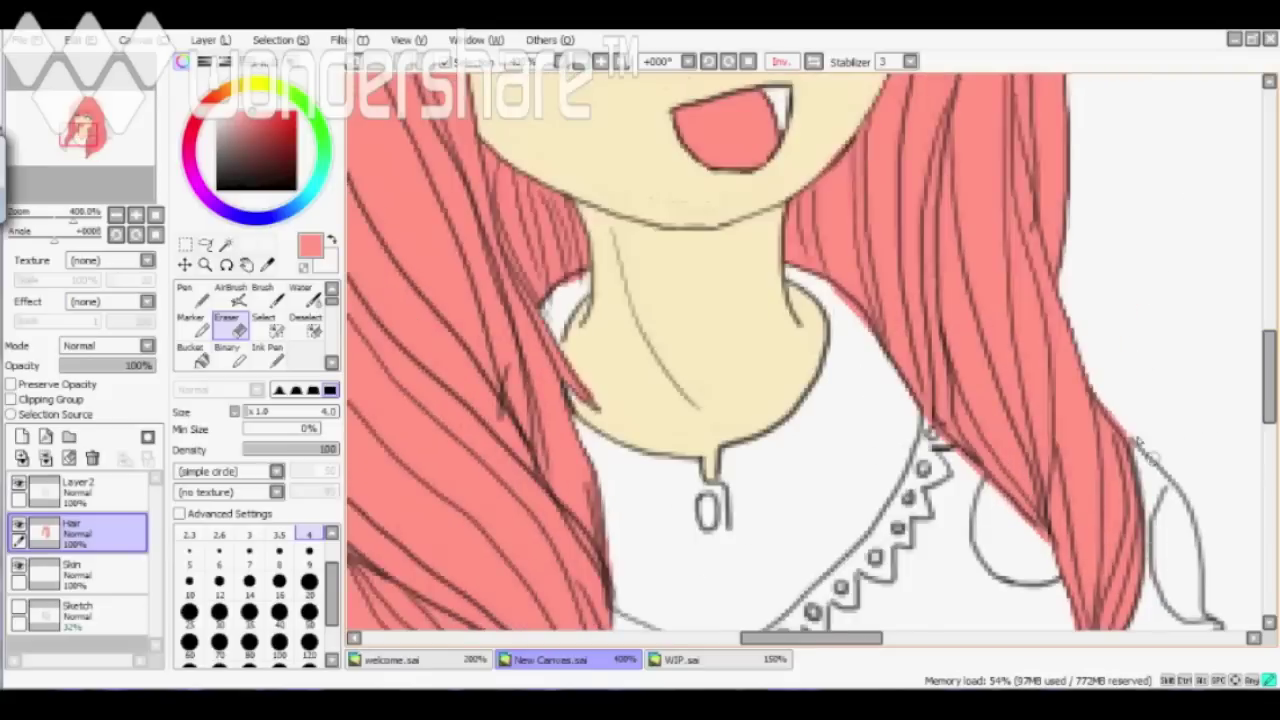
{"action": "scroll", "coordinate": [625, 372], "scroll_direction": "down", "scroll_amount": 2}
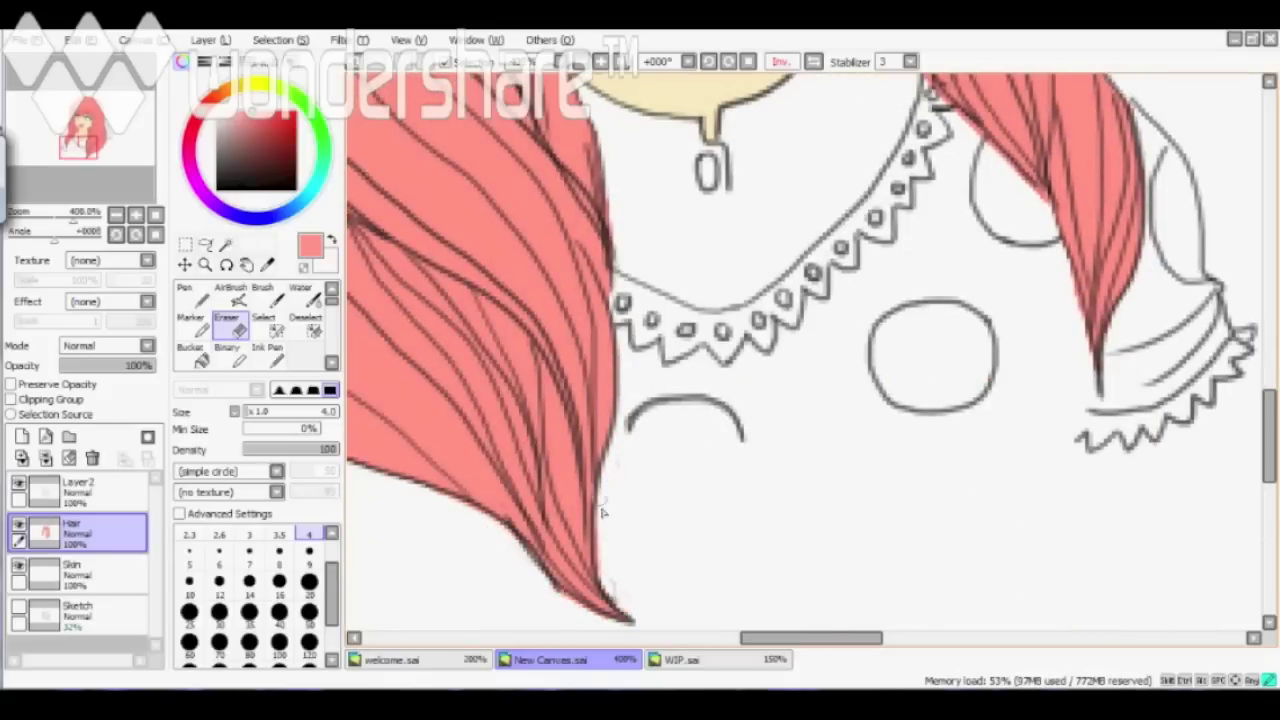
{"action": "key", "text": "Page_Down"}
{"action": "key", "text": "Page_Down"}
{"action": "key", "text": "Page_Down"}
{"action": "key", "text": "Page_Up"}
{"action": "key", "text": "Page_Up"}
{"action": "key", "text": "Page_Up"}
{"action": "scroll", "coordinate": [955, 190], "scroll_direction": "up", "scroll_amount": 2}
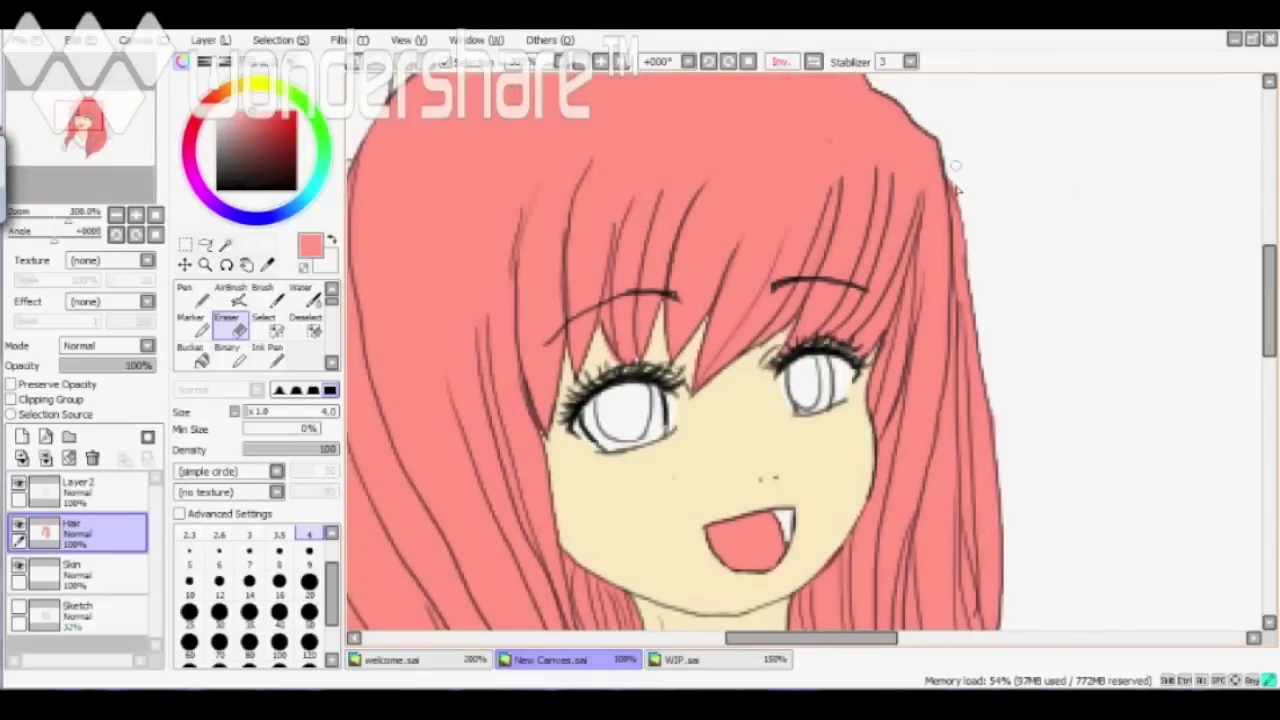
- Add a layer named Dress above the Hair layer
{"action": "key", "text": "Page_Down"}
{"action": "key", "text": "Page_Down"}
{"action": "left_click", "coordinate": [22, 437]}
{"action": "double_click", "coordinate": [75, 528]}
{"action": "type", "text": "Dress"}
{"action": "key", "text": "Return"}
- Select the bodice and sleeve of the dress below the lace collar with a size 19 Select pen
{"action": "key", "text": "s"}
{"action": "key", "text": "w"}
{"action": "left_click", "coordinate": [908, 543]}
{"action": "key", "text": "ctrl+d"}
{"action": "key", "text": "s"}
{"action": "mouse_move", "coordinate": [760, 545]}
{"action": "left_mouse_down"}
{"action": "mouse_move", "coordinate": [818, 516]}
{"action": "mouse_move", "coordinate": [882, 459]}
{"action": "mouse_move", "coordinate": [745, 547]}
{"action": "mouse_move", "coordinate": [938, 520]}
{"action": "mouse_move", "coordinate": [940, 425]}
{"action": "left_mouse_up"}
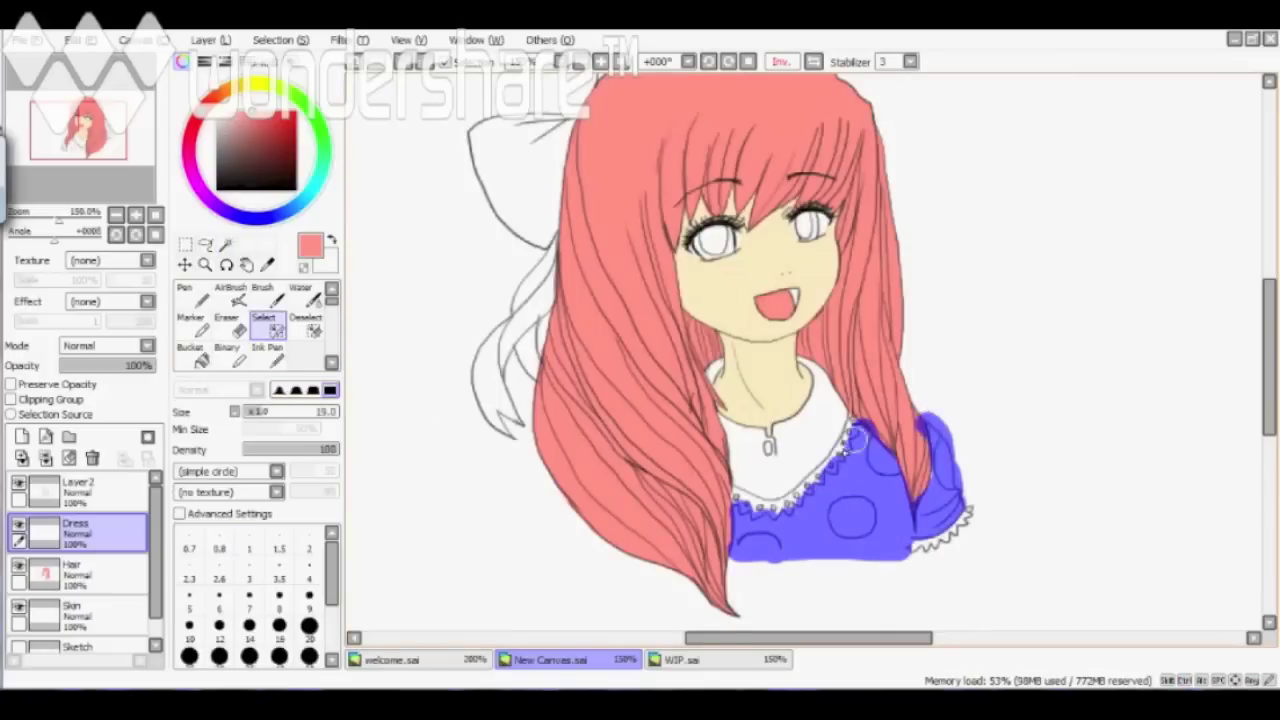
- Trim the dress selection along the lace, hair strands, shoulder and sleeve frill with a size 5 Deselect pen
{"action": "key", "text": "Page_Up"}
{"action": "key", "text": "Page_Up"}
{"action": "key", "text": "Page_Up"}
{"action": "key", "text": "e"}
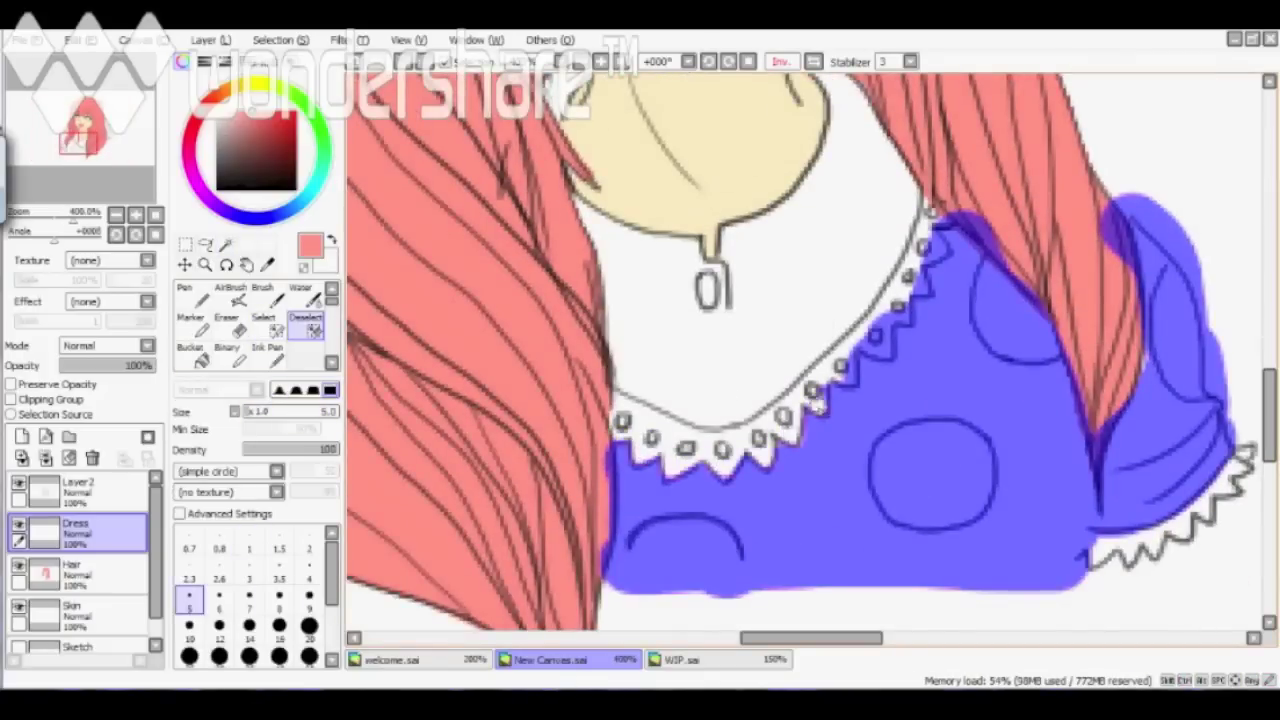
{"action": "left_click_drag", "start_coordinate": [940, 250], "coordinate": [1045, 315]}
{"action": "left_click_drag", "start_coordinate": [1100, 280], "coordinate": [1125, 192]}
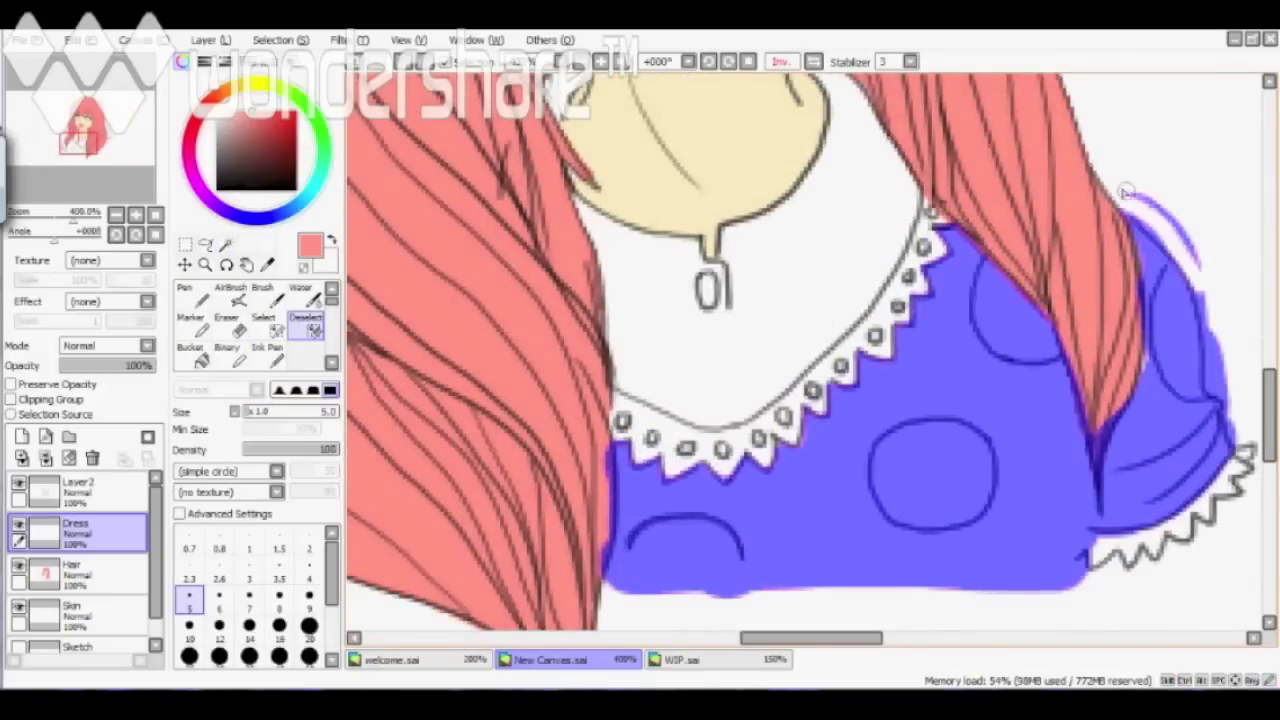
{"action": "left_click_drag", "start_coordinate": [1195, 290], "coordinate": [1220, 388]}
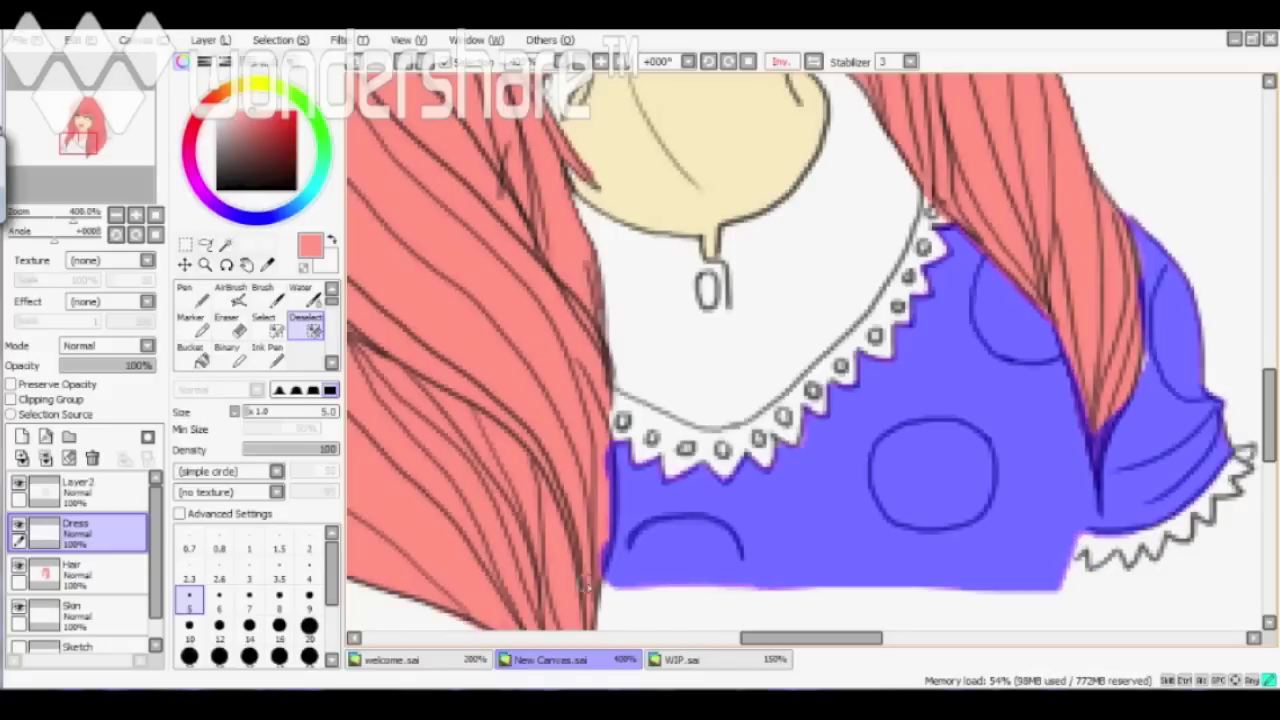
- Complete the outline of the lowest polka dot in black on the line art layer and pick dark blue for the Dress layer
{"action": "key", "text": "b"}
{"action": "left_click", "coordinate": [78, 487]}
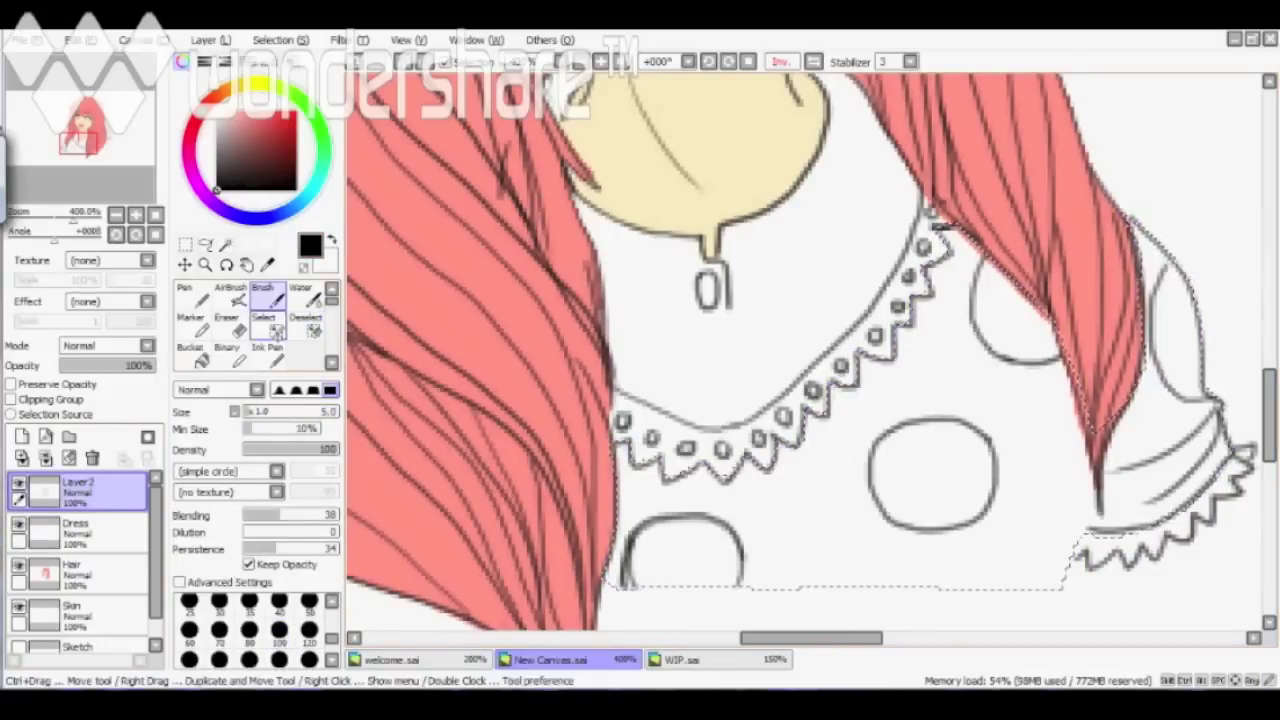
{"action": "left_click", "coordinate": [300, 200]}
{"action": "scroll", "coordinate": [700, 350], "scroll_direction": "down", "scroll_amount": 5}
{"action": "left_click", "coordinate": [290, 160]}
{"action": "left_click", "coordinate": [78, 530]}
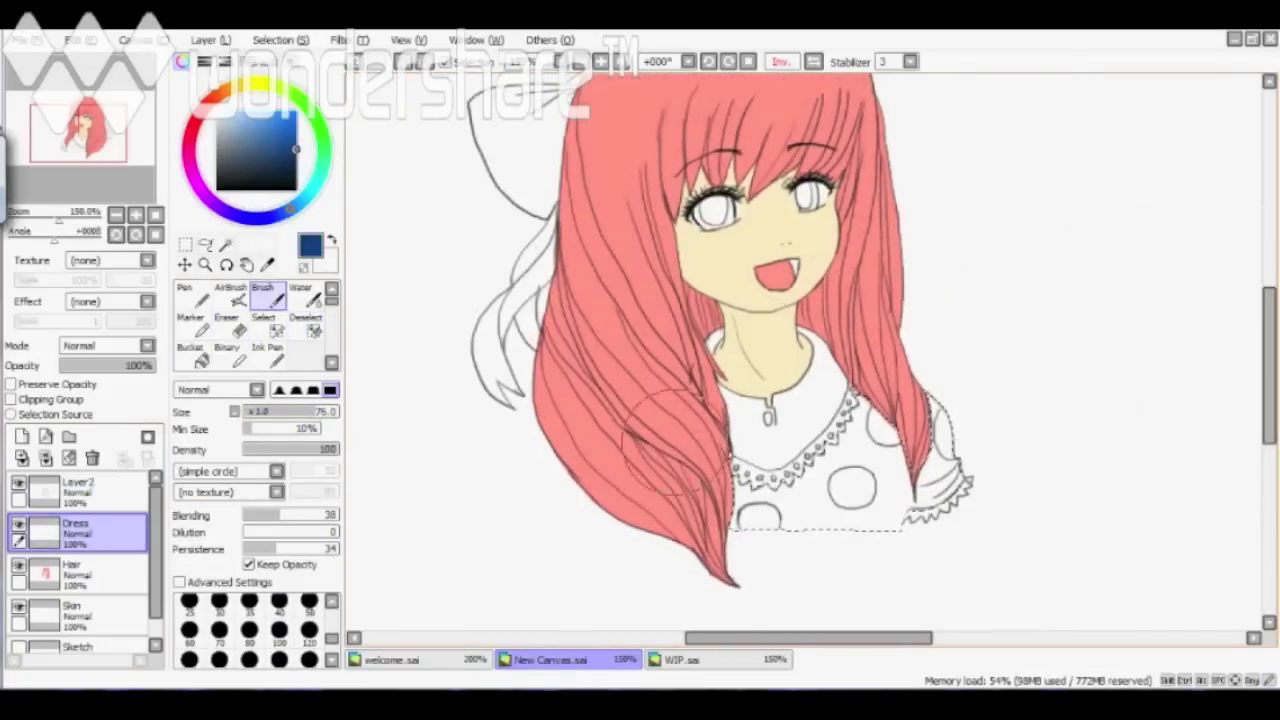
- Exclude the polka dots from the dress selection with a size 5 Deselect pen and paint the selected fabric dark blue
{"action": "left_click", "coordinate": [306, 325]}
{"action": "scroll", "coordinate": [803, 491], "scroll_direction": "up", "scroll_amount": 2}
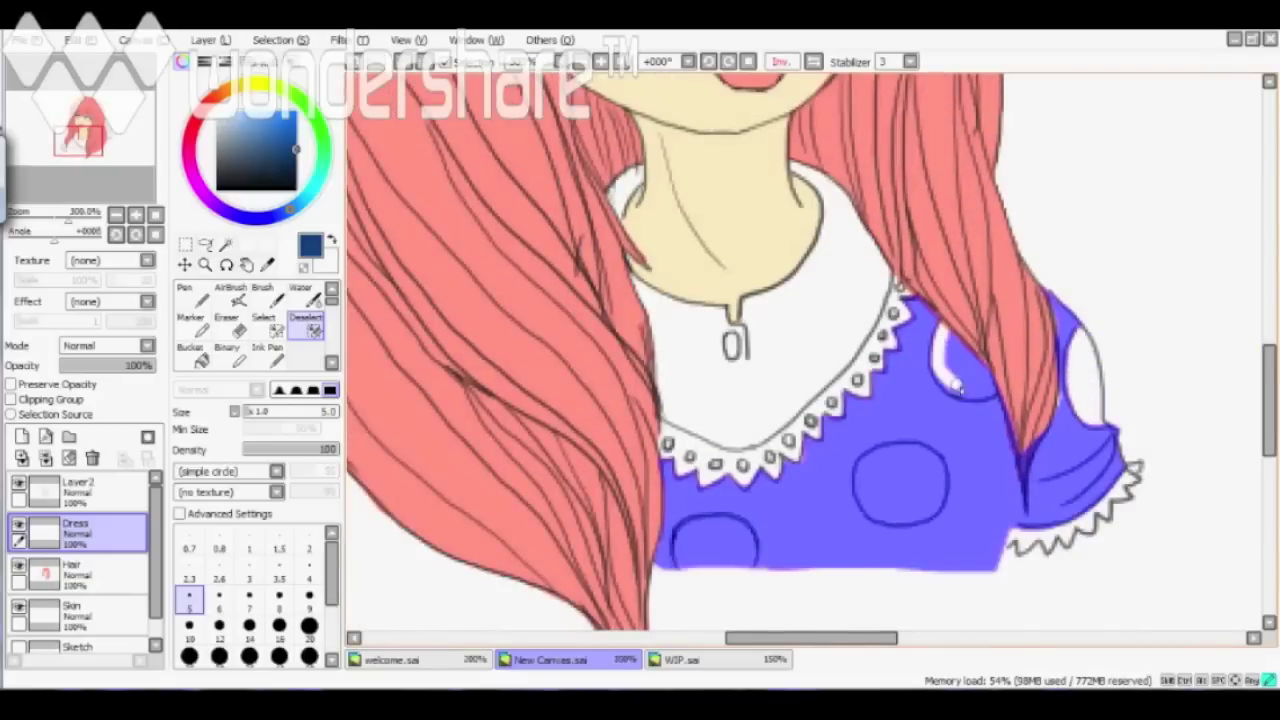
{"action": "left_click_drag", "start_coordinate": [975, 368], "coordinate": [985, 378]}
{"action": "left_click_drag", "start_coordinate": [880, 470], "coordinate": [900, 467]}
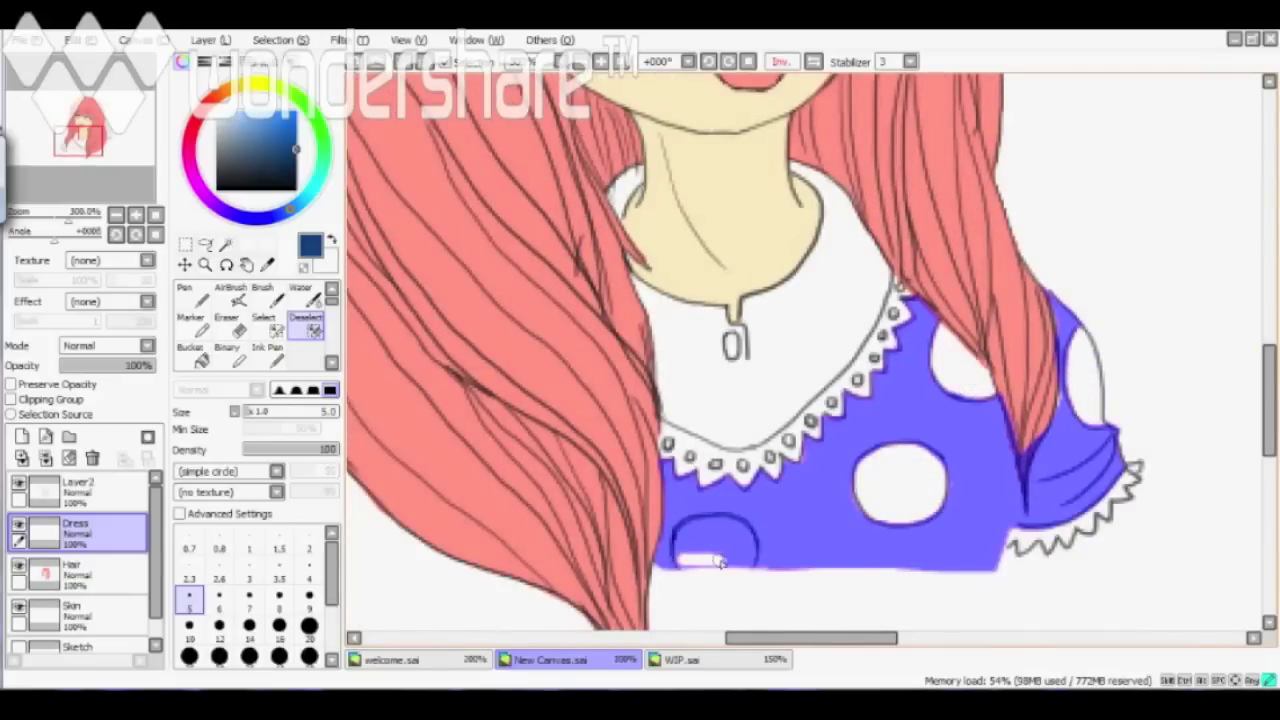
{"action": "left_click", "coordinate": [249, 548]}
{"action": "mouse_move", "coordinate": [285, 700]}
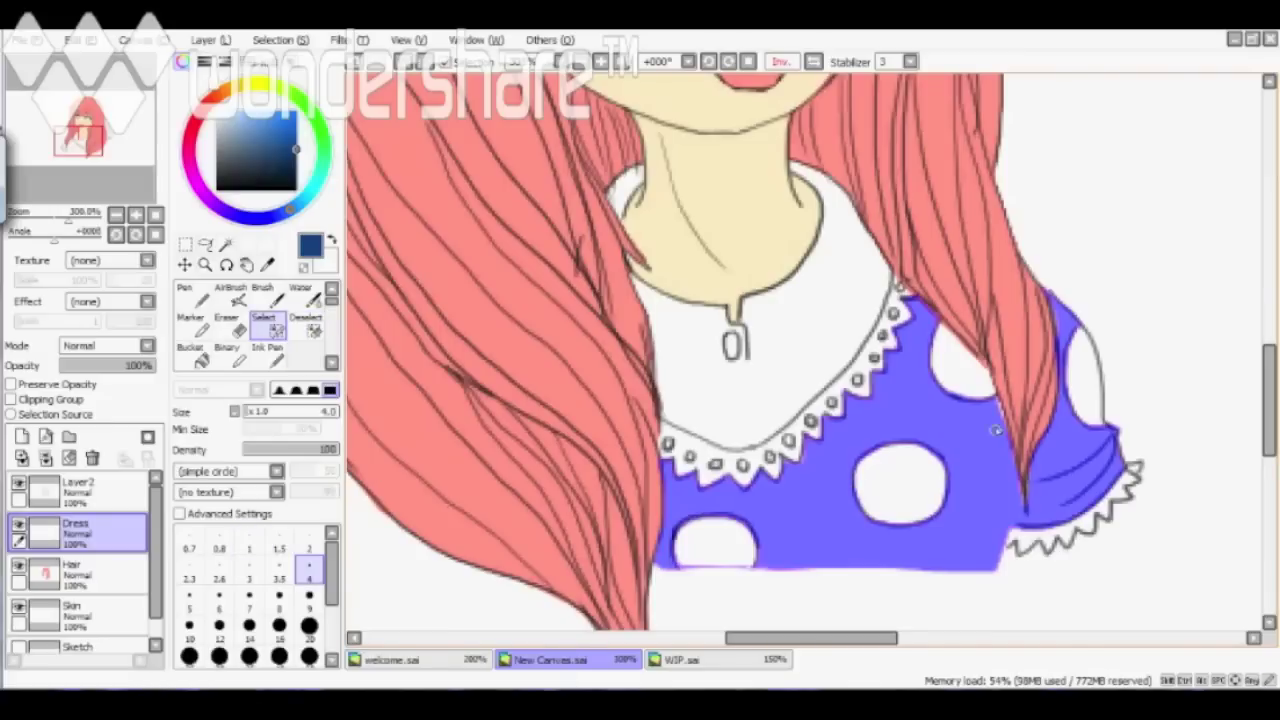
{"action": "left_click", "coordinate": [262, 293]}
{"action": "mouse_move", "coordinate": [700, 500]}
{"action": "left_mouse_down"}
{"action": "mouse_move", "coordinate": [950, 350]}
{"action": "mouse_move", "coordinate": [1080, 480]}
{"action": "left_mouse_up"}
- Select the hair bow and its ribbons and paint them dark blue on the Dress layer
{"action": "key", "text": "minus"}
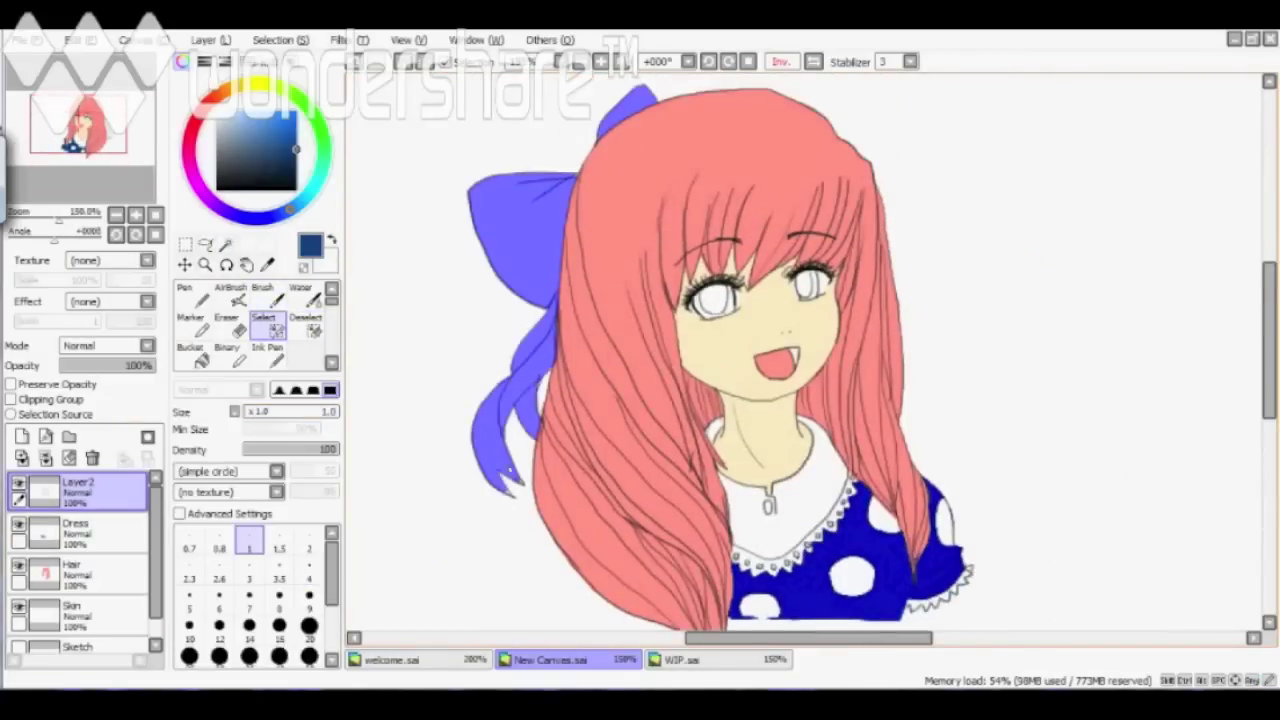
{"action": "key", "text": "plus"}
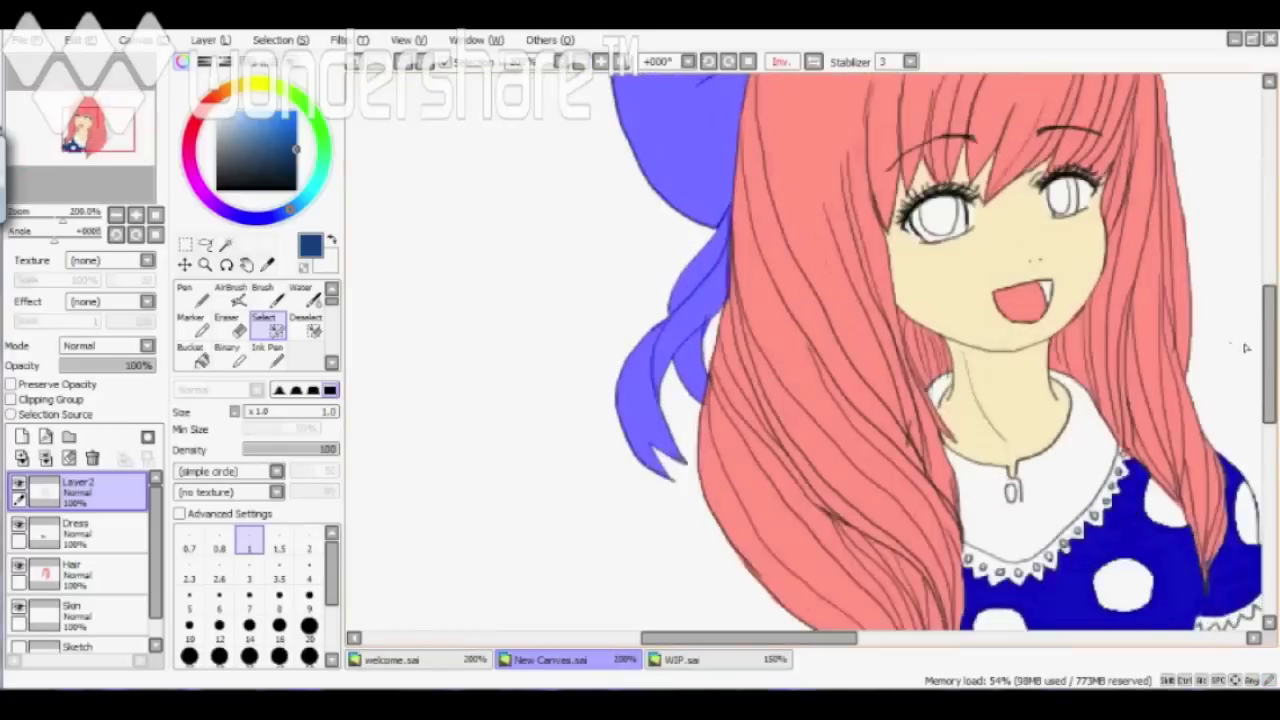
{"action": "key", "text": "minus"}
{"action": "left_click", "coordinate": [75, 530]}
{"action": "key", "text": "plus"}
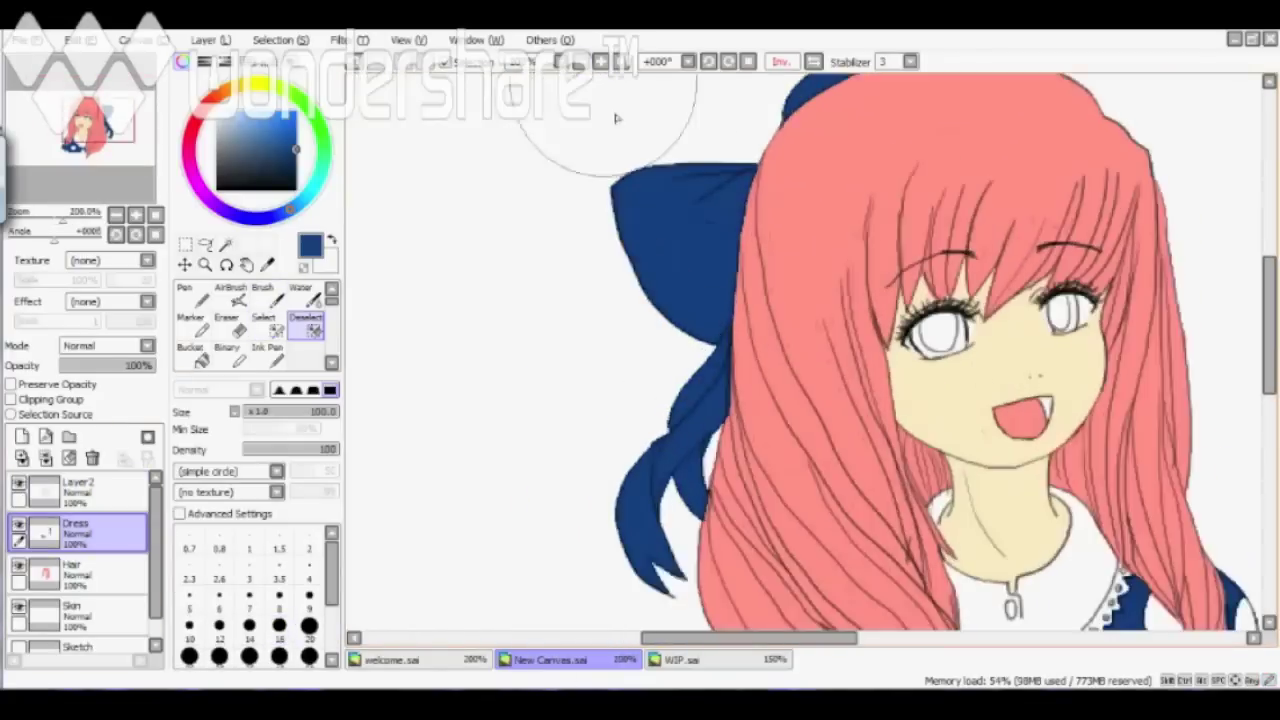
- Add a layer named Collar above the Dress layer
{"action": "scroll", "coordinate": [617, 118], "scroll_direction": "down", "scroll_amount": 5}
{"action": "type", "text": "Collar"}
{"action": "key", "text": "Return"}
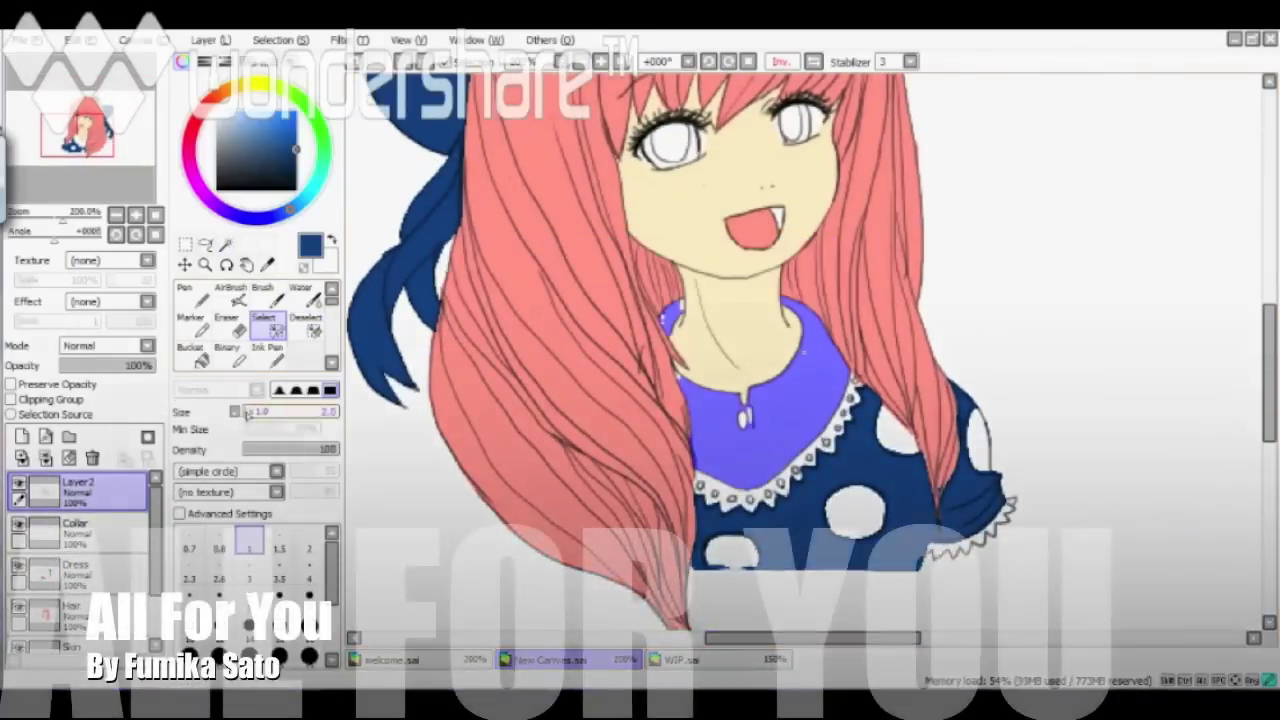
- Complete the collar selection up to the lace trim with a size 2 Select pen and paint it pale pink
{"action": "key", "text": "plus"}
{"action": "key", "text": "plus"}
{"action": "key", "text": "minus"}
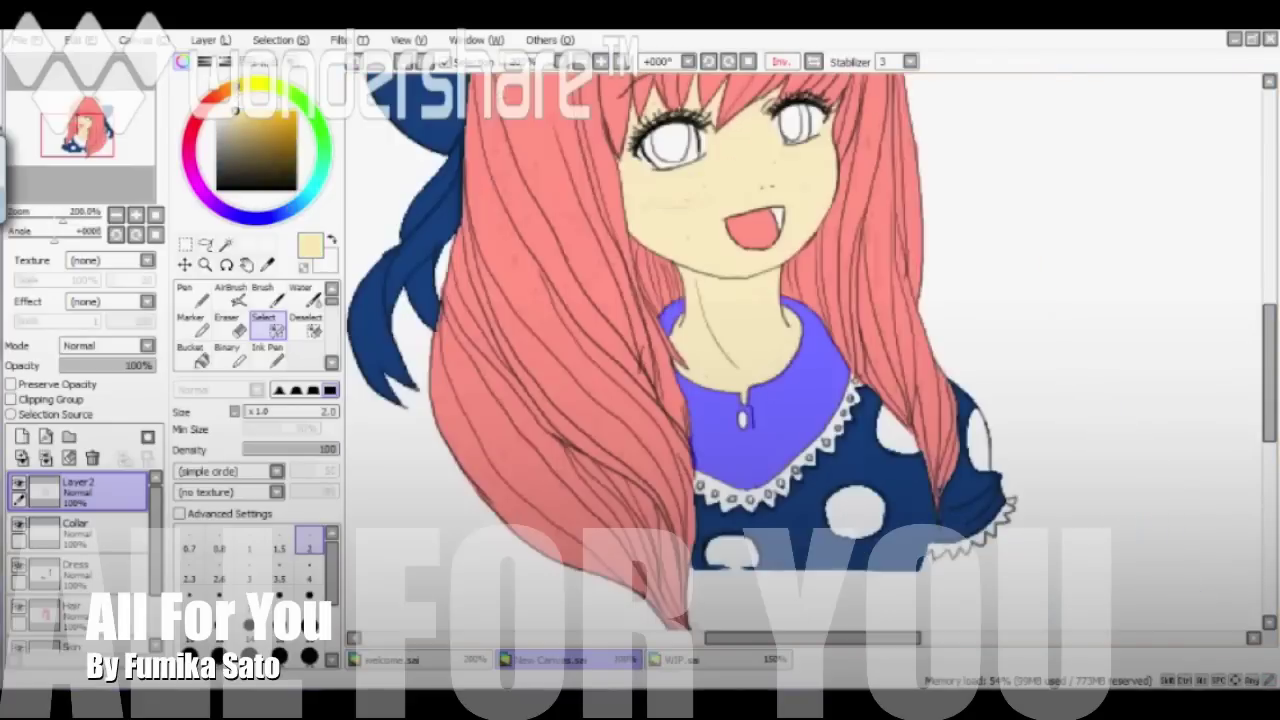
{"action": "left_click_drag", "start_coordinate": [700, 380], "coordinate": [800, 440]}
- On the Hair layer, touch up the hair and colour the collar pendant salmon pink with a size 4 brush
{"action": "left_click", "coordinate": [78, 612]}
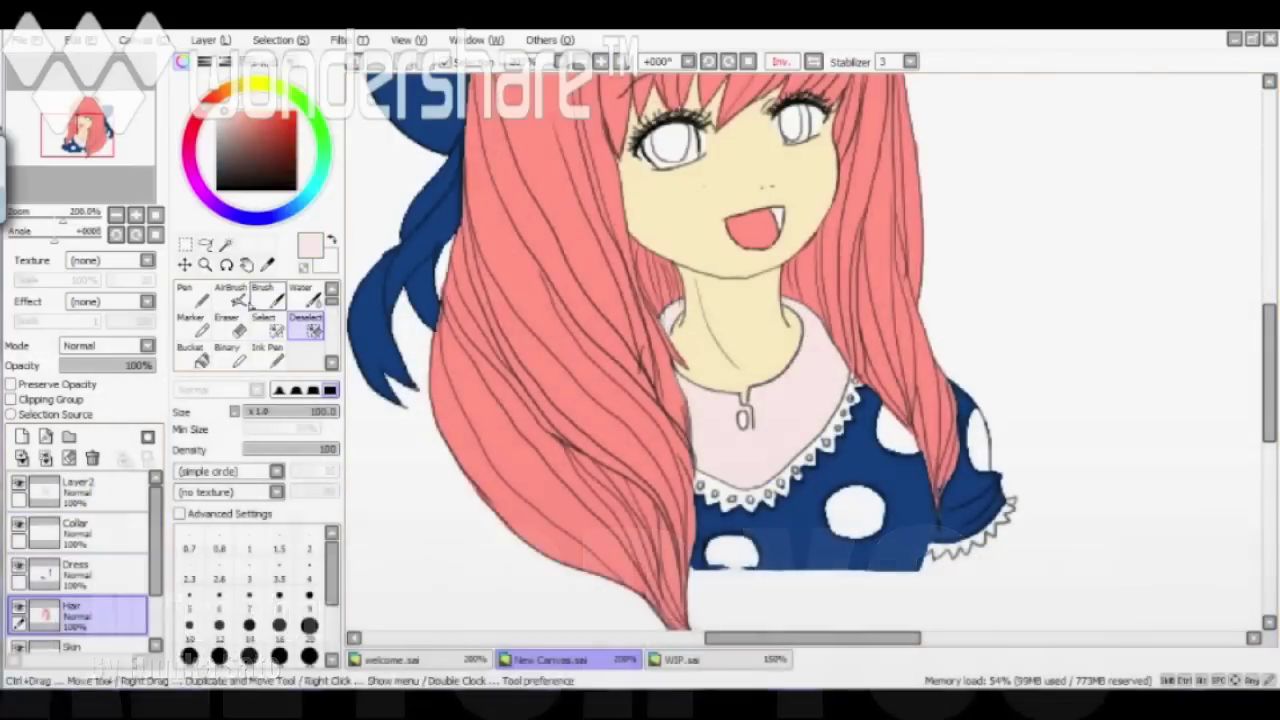
{"action": "key", "text": "plus"}
{"action": "left_click_drag", "start_coordinate": [645, 505], "coordinate": [650, 530]}
{"action": "key", "text": "minus"}
{"action": "key", "text": "plus"}
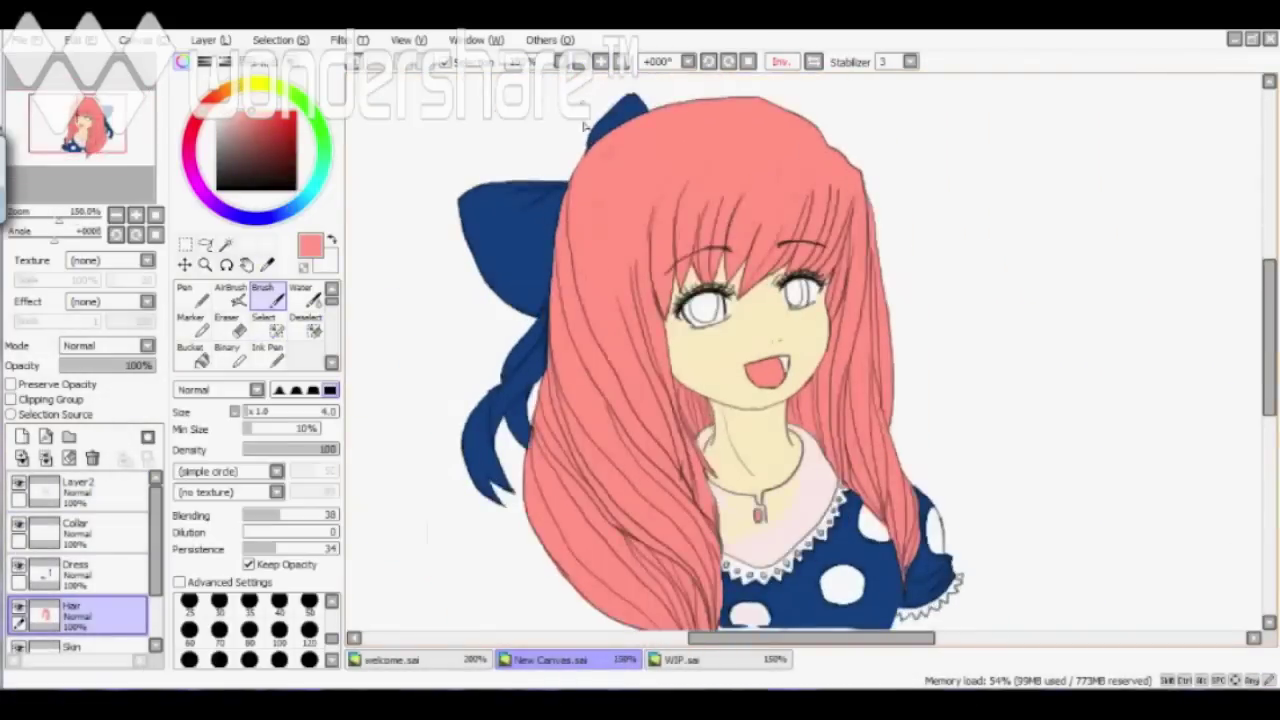
- Preserve the opacity of the Dress layer and brush over the bow and dress with a lighter blue at size 100
{"action": "key", "text": "minus"}
{"action": "left_click", "coordinate": [78, 570]}
{"action": "left_click", "coordinate": [10, 384]}
{"action": "left_click", "coordinate": [316, 183]}
{"action": "left_click", "coordinate": [290, 207]}
{"action": "left_click", "coordinate": [279, 629]}
{"action": "left_click_drag", "start_coordinate": [610, 260], "coordinate": [960, 414]}
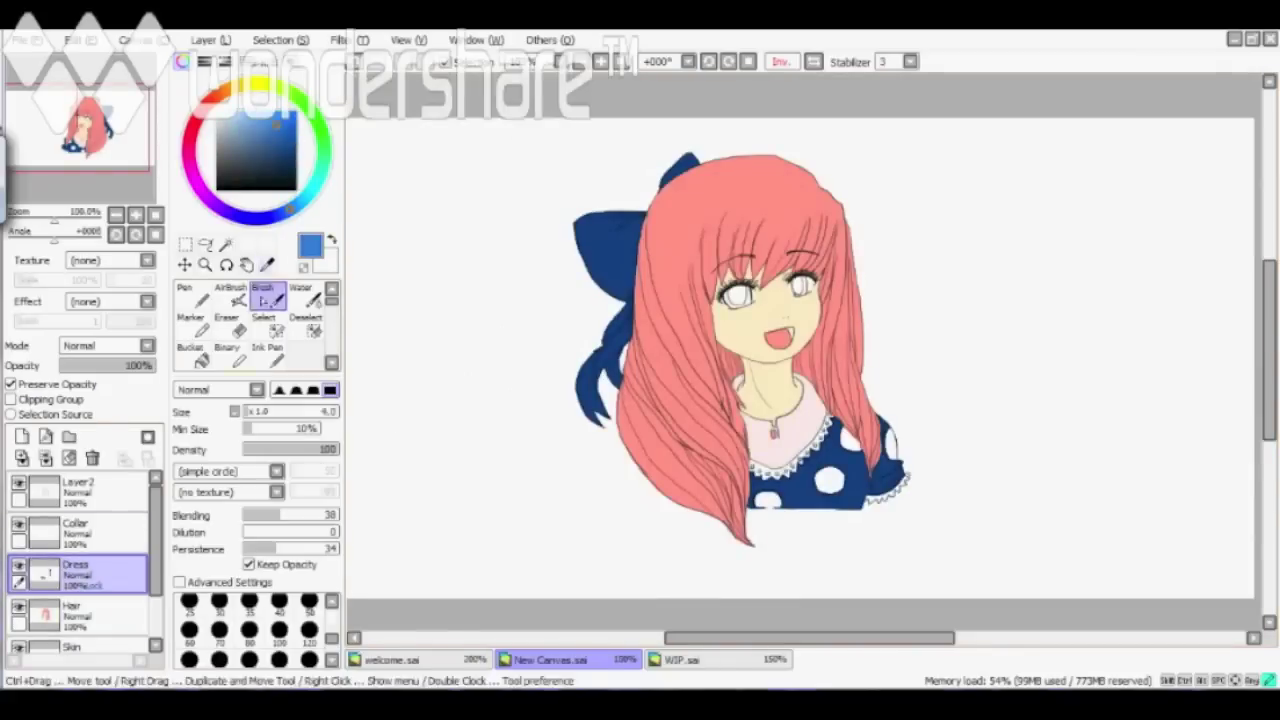
- Add a layer named All the Whites above the Collar layer
{"action": "key", "text": "plus"}
{"action": "left_click", "coordinate": [22, 437]}
{"action": "double_click", "coordinate": [78, 523]}
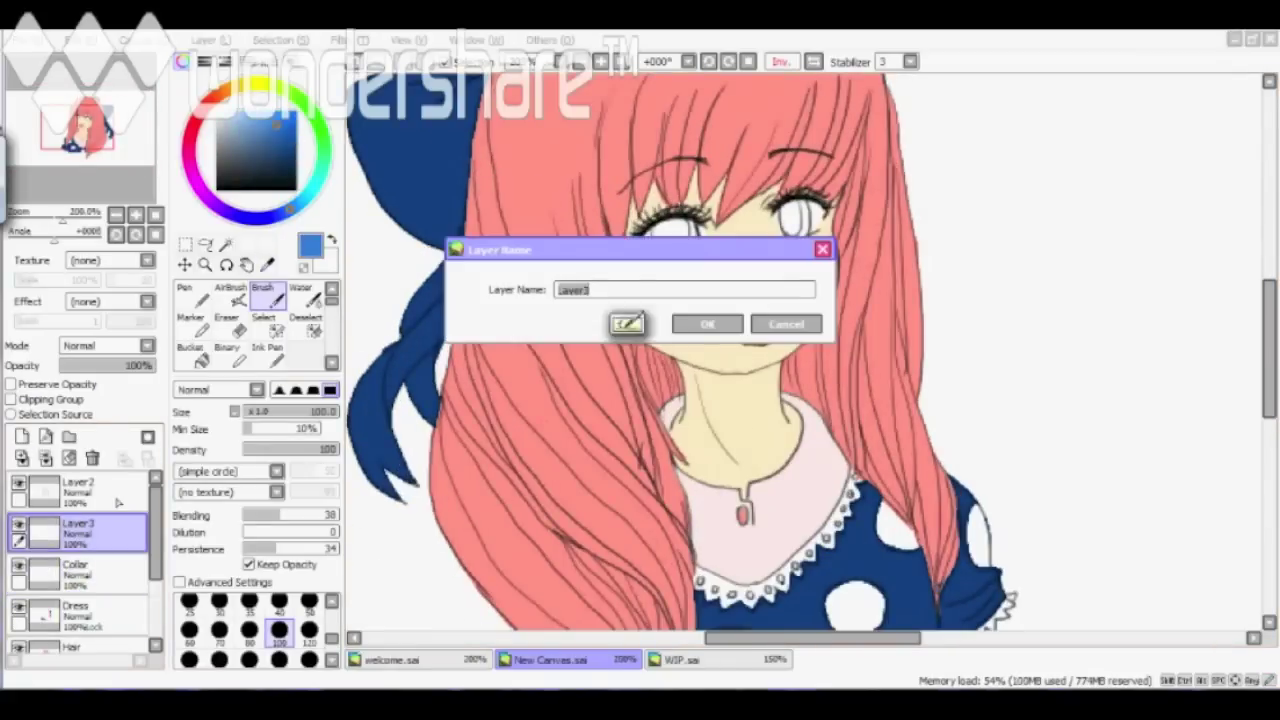
{"action": "type", "text": "All the Whites"}
{"action": "key", "text": "Return"}
- On the line art layer, select the polka dots of the dress with the Magic Wand
{"action": "left_click", "coordinate": [225, 244]}
{"action": "scroll", "coordinate": [800, 350], "scroll_direction": "down", "scroll_amount": 2}
{"action": "left_click", "coordinate": [78, 487]}
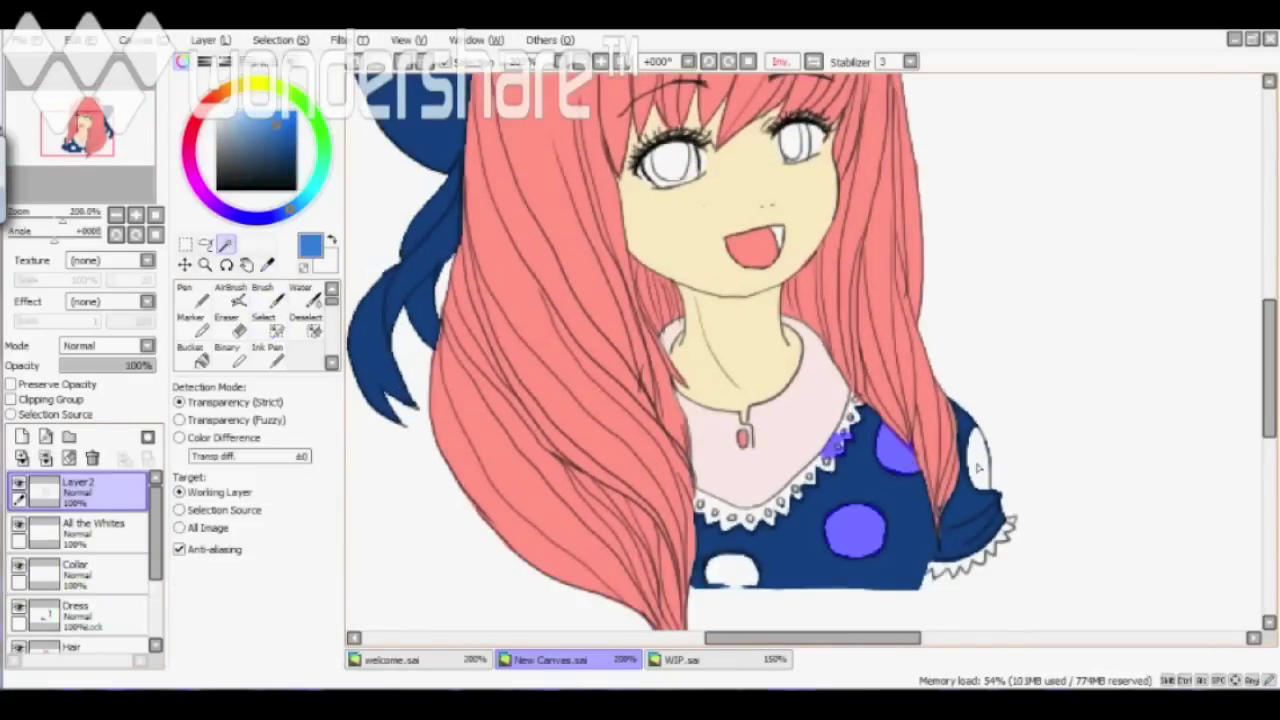
{"action": "left_click", "coordinate": [263, 318]}
- Clear the dot selection and place the Dress layer beneath the Hair layer
{"action": "left_click", "coordinate": [78, 610]}
{"action": "left_click", "coordinate": [226, 325]}
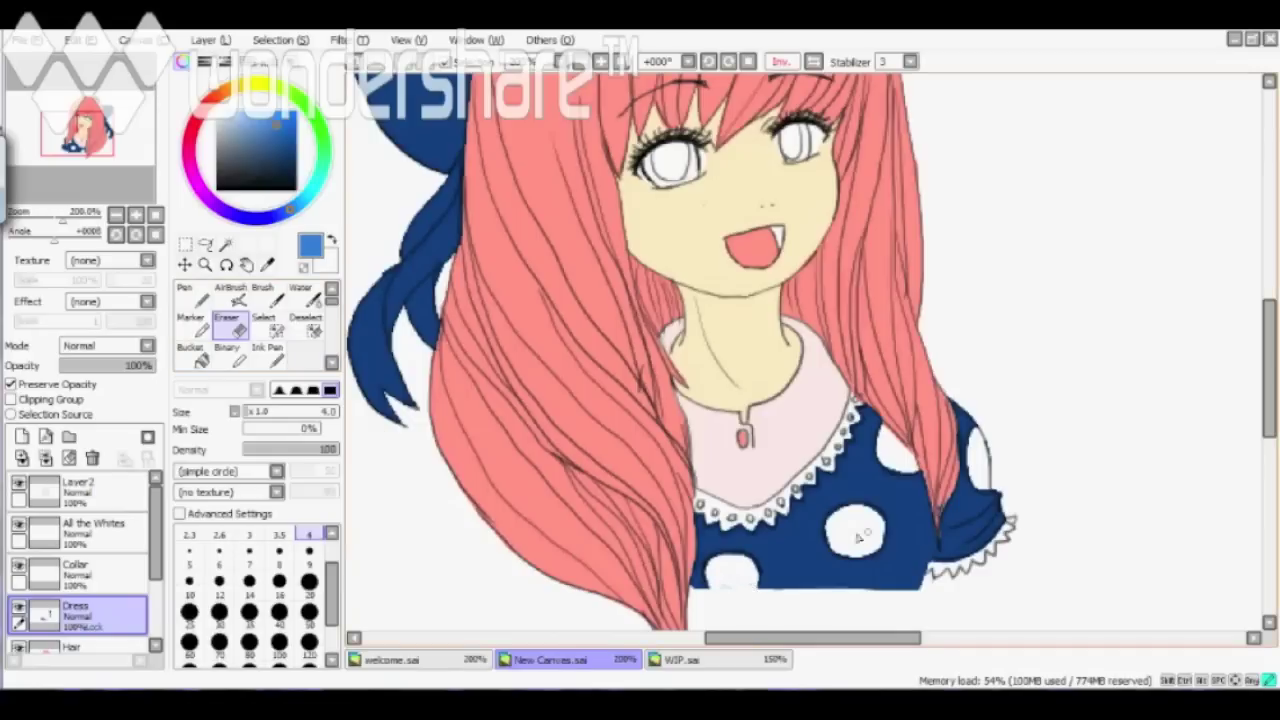
{"action": "key", "text": "s"}
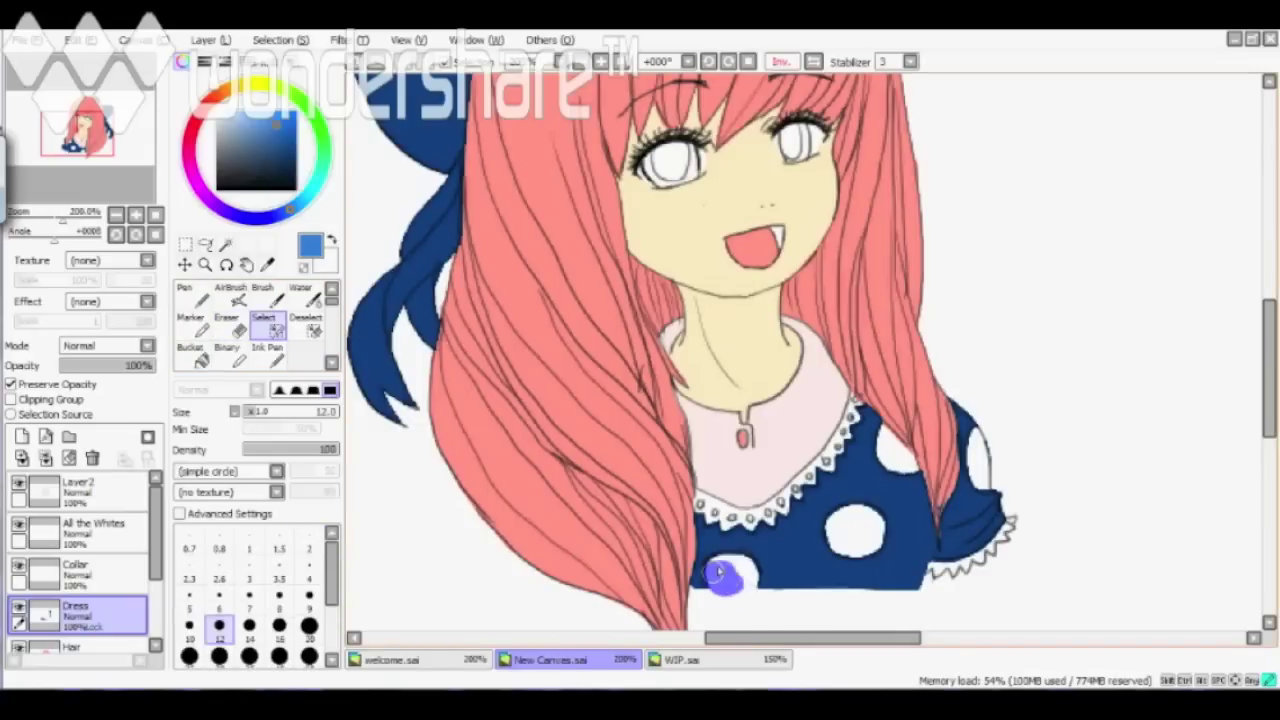
{"action": "scroll", "coordinate": [80, 560], "scroll_direction": "down", "scroll_amount": 2}
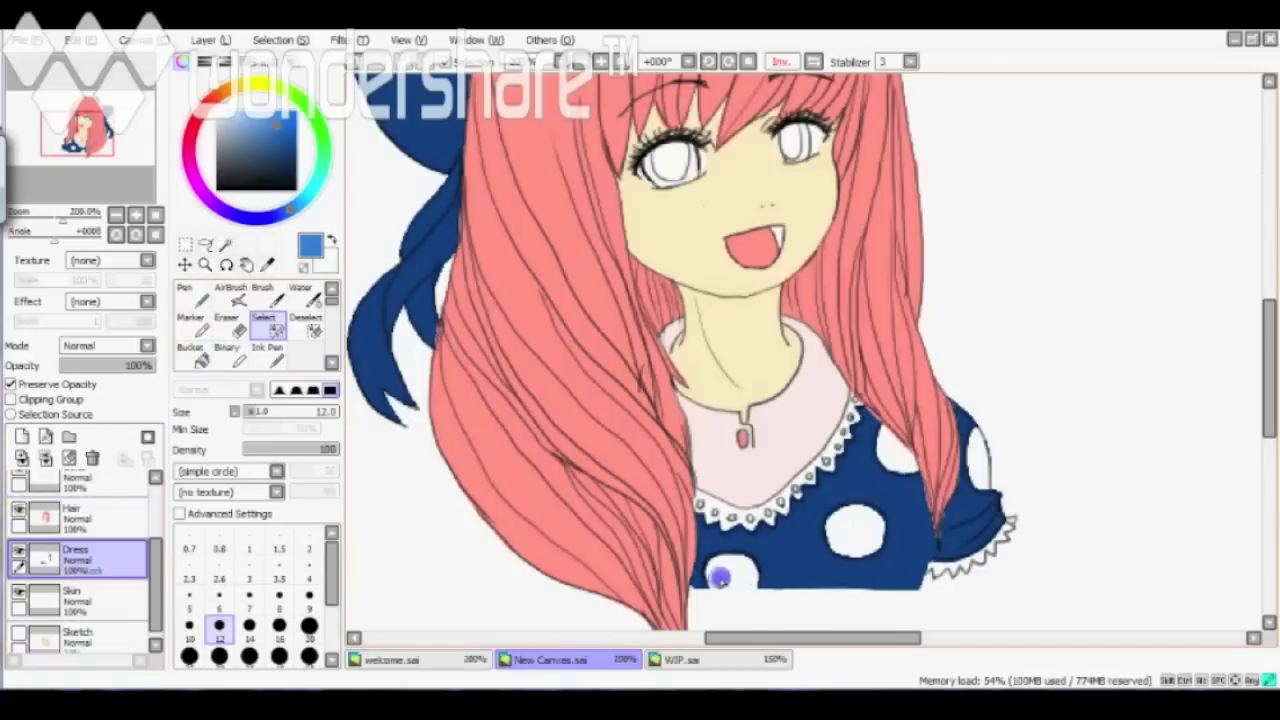
- On the line art layer, select the dress's polka dots and the sleeve's lace cuff with the Magic Wand
{"action": "key", "text": "w"}
{"action": "left_click", "coordinate": [902, 490]}
{"action": "key", "text": "ctrl+i"}
{"action": "left_click", "coordinate": [78, 490]}
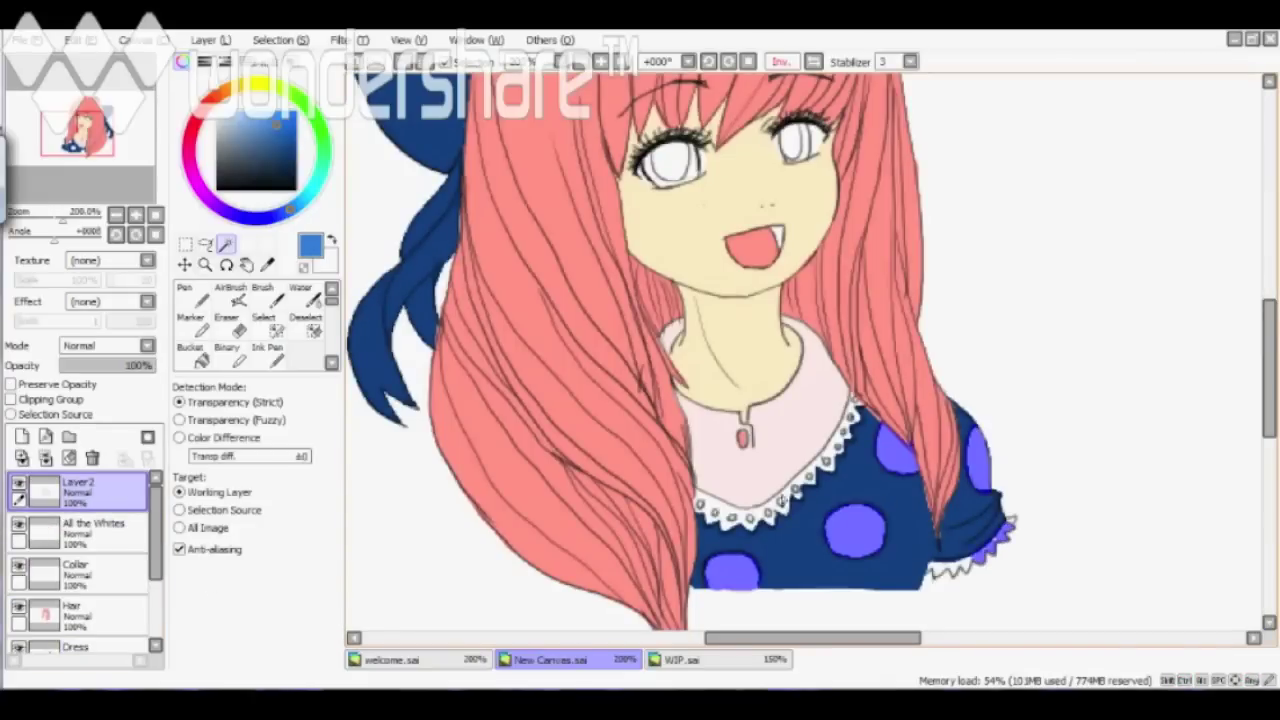
- Extend the selection over the collar's lace trim with the Select pen at size 6
{"action": "key", "text": "s"}
{"action": "scroll", "coordinate": [740, 300], "scroll_direction": "up", "scroll_amount": 2}
{"action": "scroll", "coordinate": [740, 300], "scroll_direction": "down", "scroll_amount": 3}
{"action": "mouse_move", "coordinate": [590, 405]}
{"action": "left_mouse_down"}
{"action": "mouse_move", "coordinate": [662, 432]}
{"action": "mouse_move", "coordinate": [745, 425]}
{"action": "left_mouse_up"}
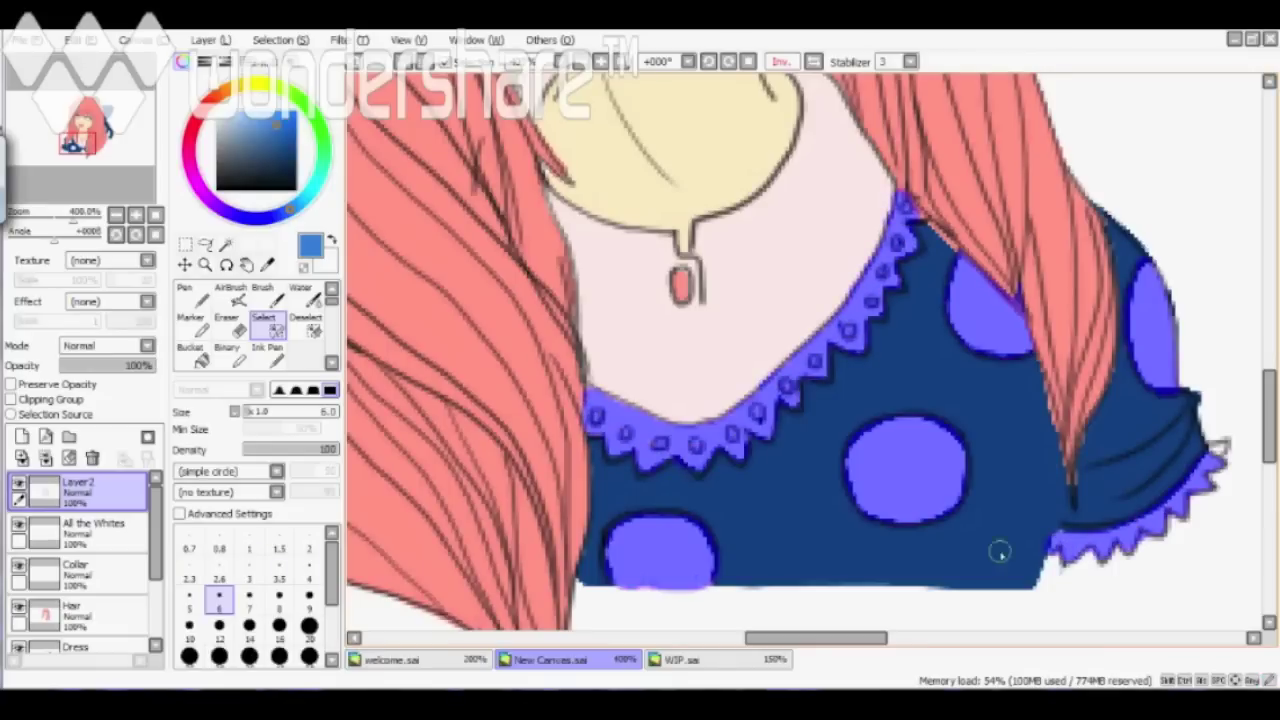
- On the All the Whites layer, paint the selected polka dots and lace trims white
{"action": "left_click", "coordinate": [75, 548]}
{"action": "key", "text": "e"}
{"action": "left_click", "coordinate": [279, 640]}
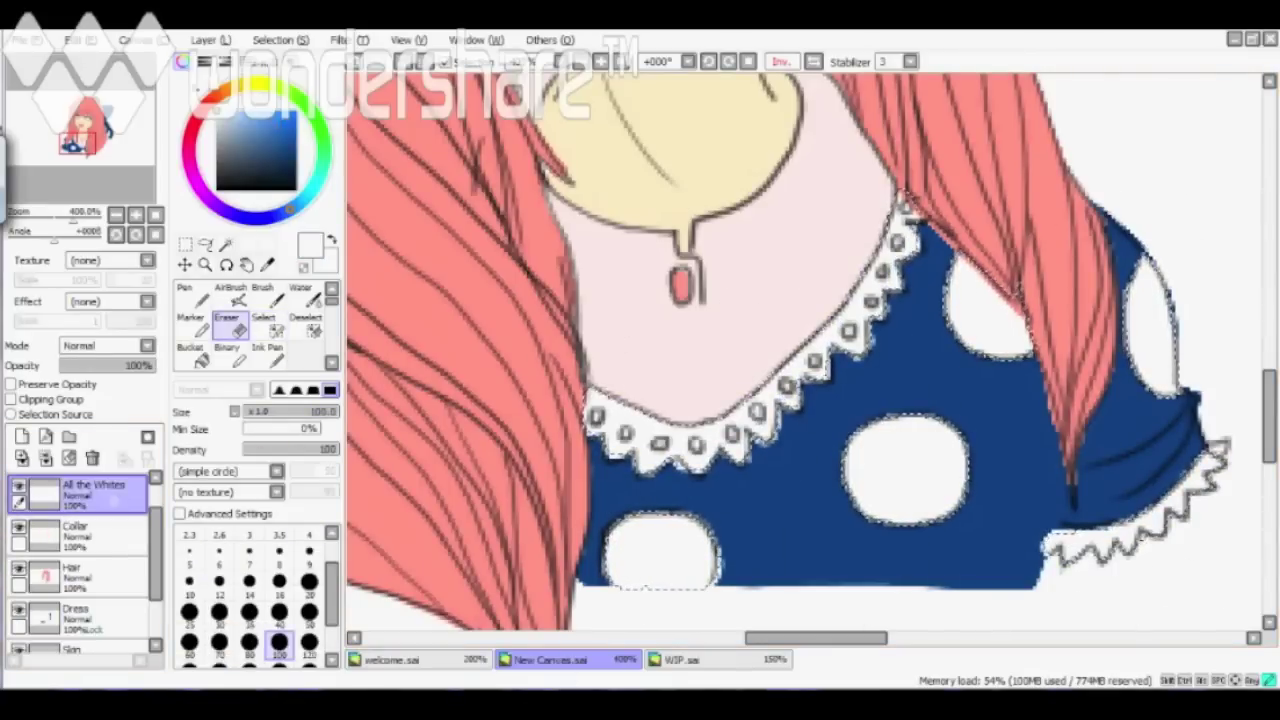
{"action": "scroll", "coordinate": [1191, 493], "scroll_direction": "down", "scroll_amount": 4}
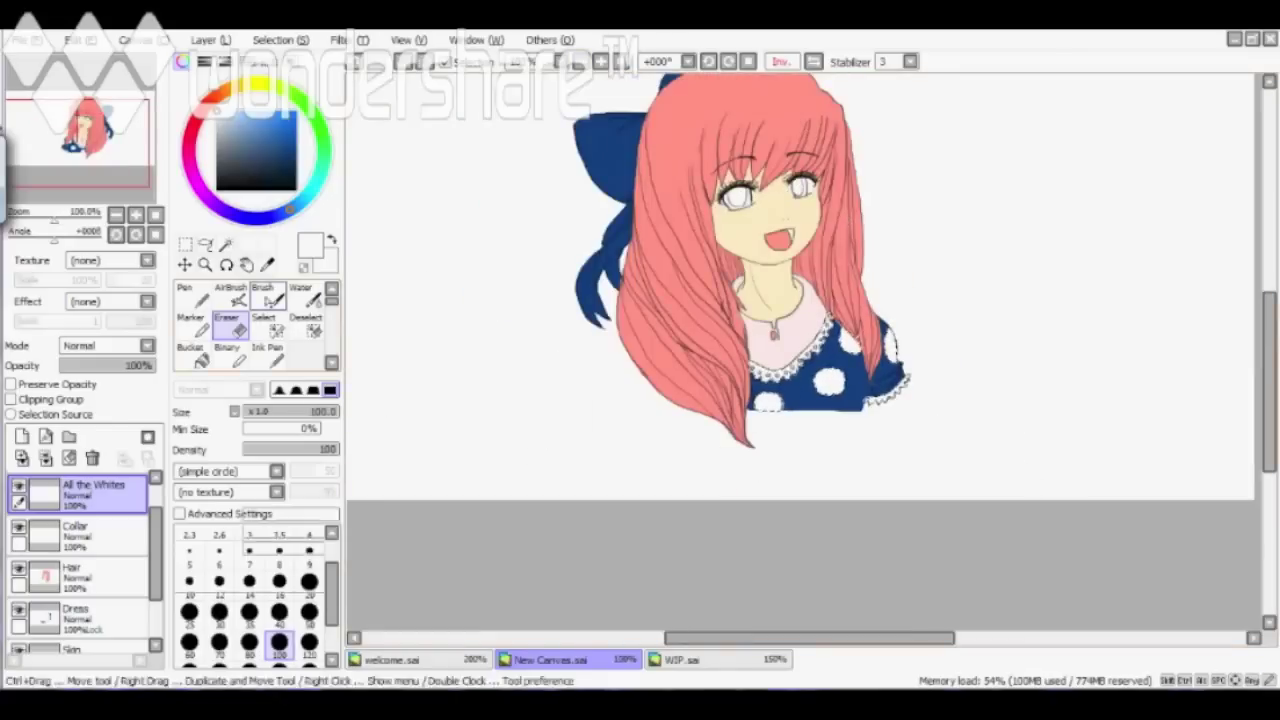
{"action": "key", "text": "b"}
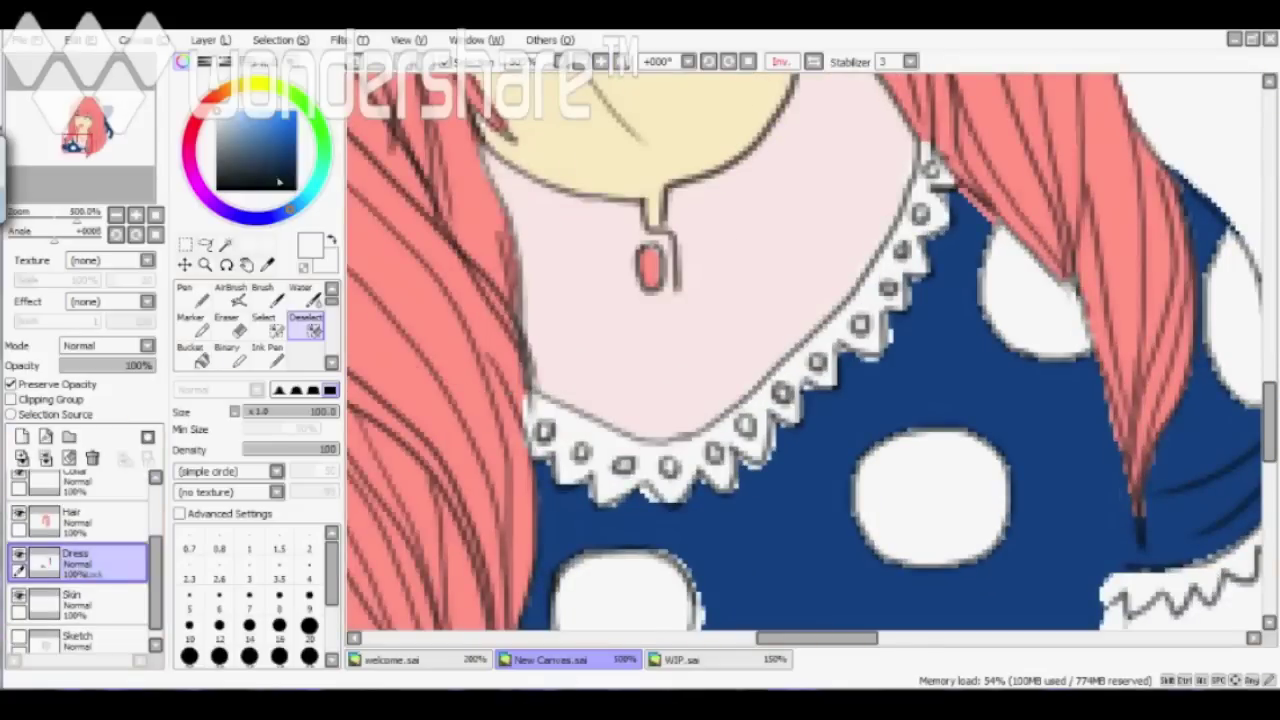
- On the Dress layer, turn off preserved opacity and ready the Brush at size 8 with the sampled dress blue
{"action": "left_click", "coordinate": [277, 331]}
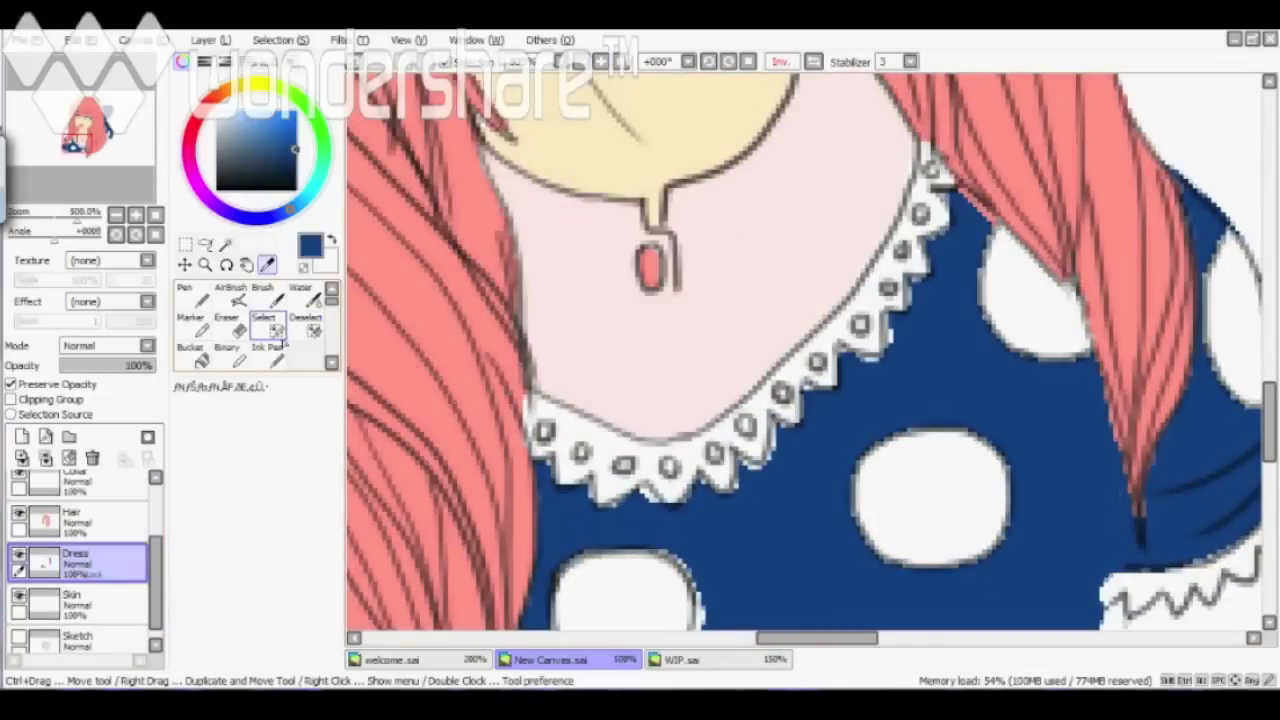
{"action": "left_click", "coordinate": [262, 295]}
{"action": "double_click", "coordinate": [262, 295]}
{"action": "key", "text": "Escape"}
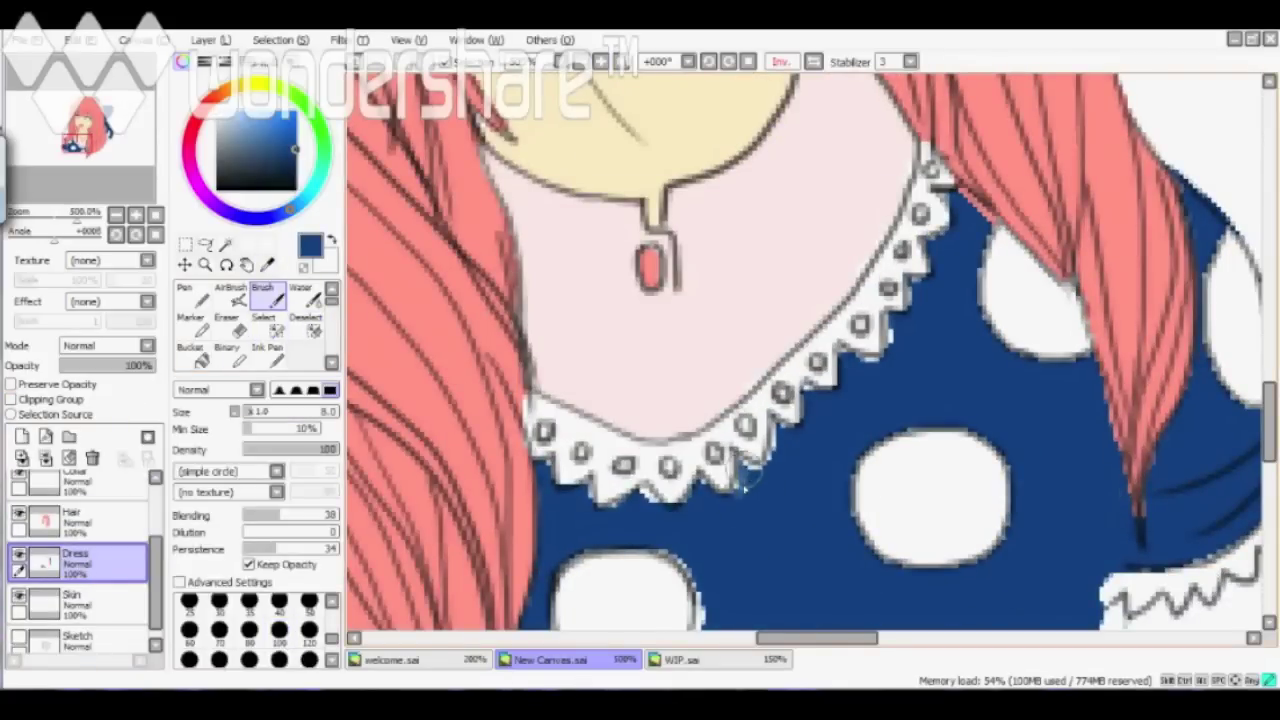
- Clean up the collar lace's lower edge with a size 9 eraser on the Dress and All the Whites layers
{"action": "left_click", "coordinate": [226, 322]}
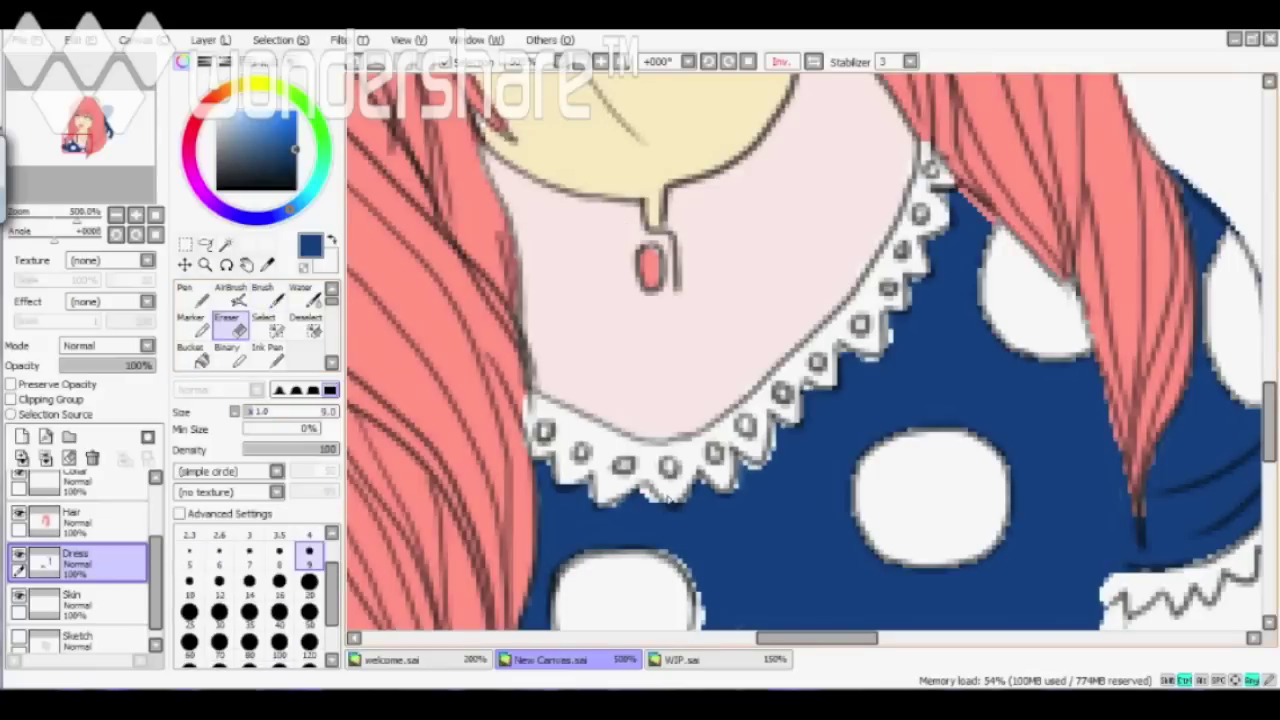
{"action": "scroll", "coordinate": [80, 540], "scroll_direction": "up", "scroll_amount": 3}
{"action": "left_click", "coordinate": [93, 528]}
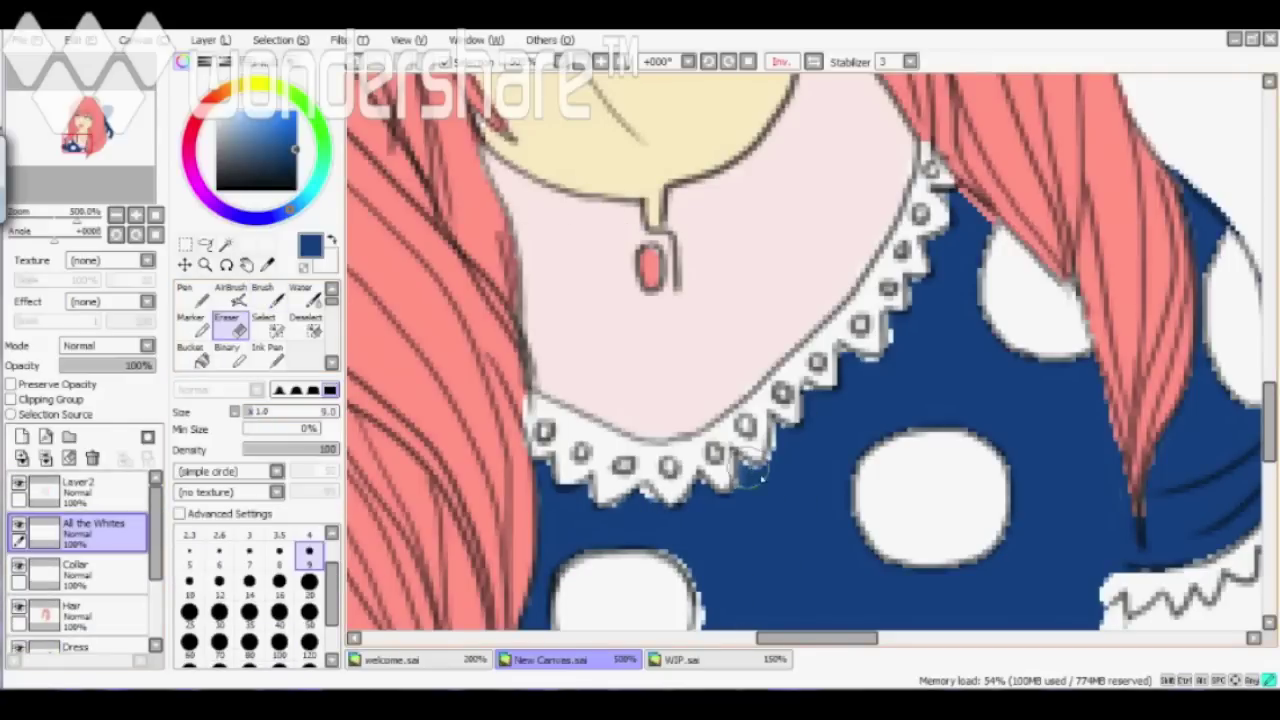
- On the Dress layer, brush dark blue along the collar lace's edge and move the layer above Hair
{"action": "scroll", "coordinate": [164, 580], "scroll_direction": "down", "scroll_amount": 2}
{"action": "left_click", "coordinate": [75, 600]}
{"action": "key", "text": "b"}
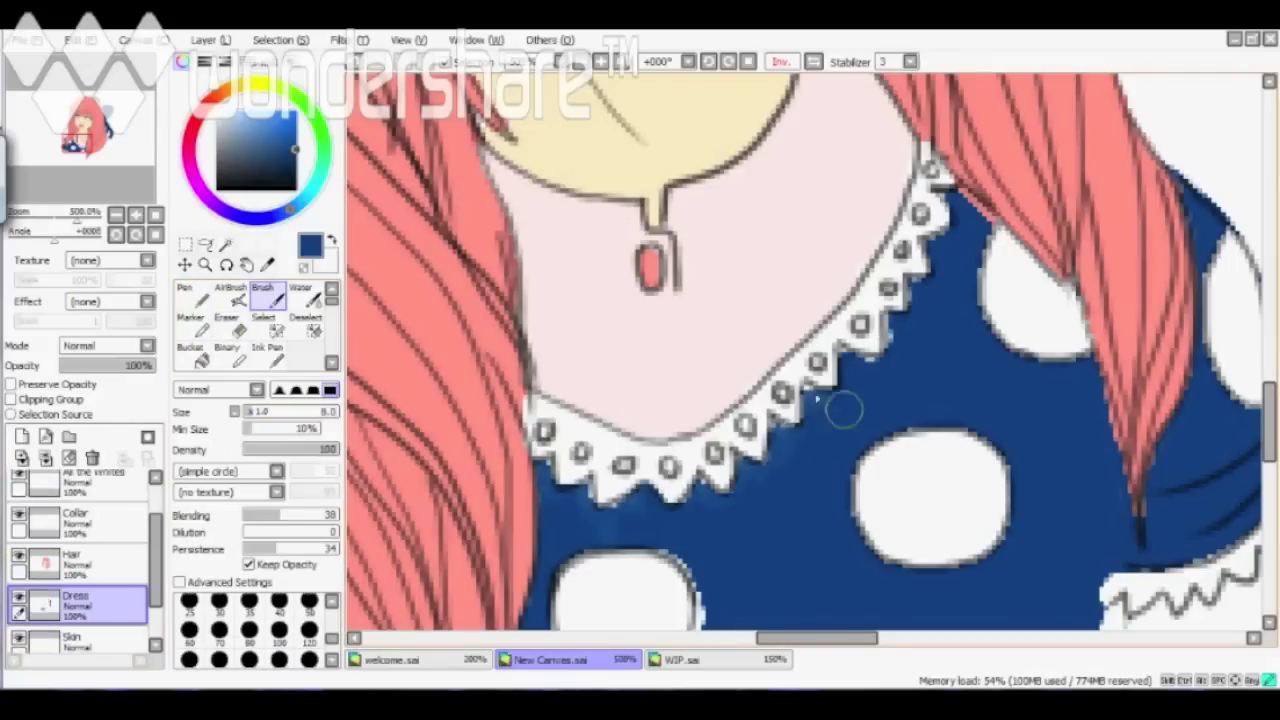
{"action": "left_click", "coordinate": [10, 384]}
{"action": "scroll", "coordinate": [890, 340], "scroll_direction": "down", "scroll_amount": 2}
{"action": "scroll", "coordinate": [890, 340], "scroll_direction": "down", "scroll_amount": 3}
{"action": "left_click_drag", "start_coordinate": [75, 600], "coordinate": [75, 545]}
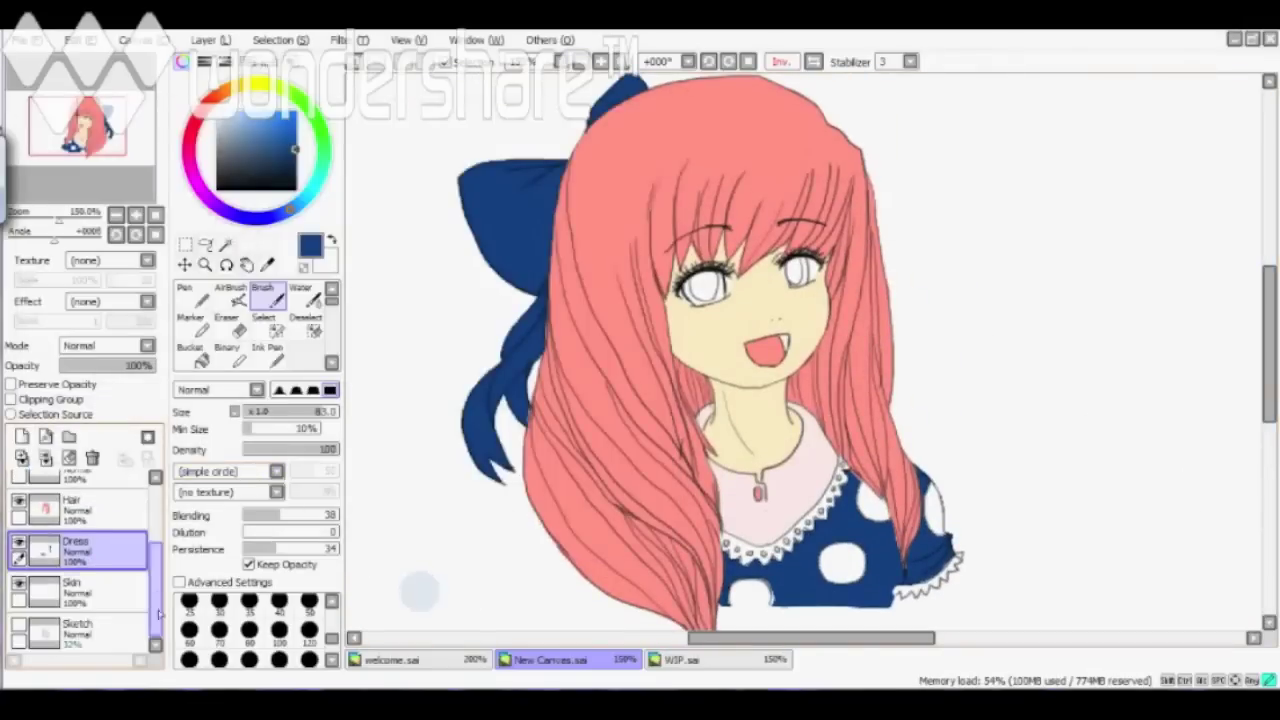
- Preserve the opacity of the Skin layer and pick a yellow slightly darker than the sampled skin tone
{"action": "left_click", "coordinate": [75, 617]}
{"action": "left_click", "coordinate": [750, 440], "text": "alt"}
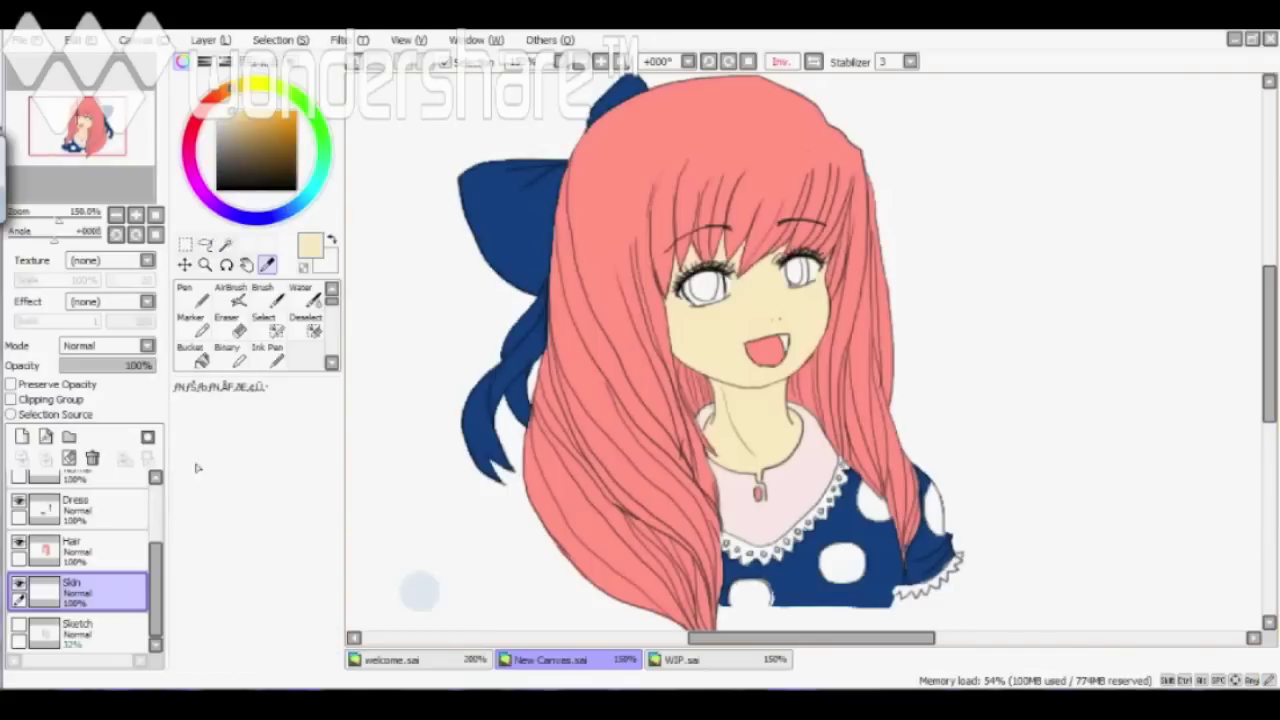
{"action": "left_click", "coordinate": [22, 437]}
{"action": "key", "text": "e"}
{"action": "key", "text": "b"}
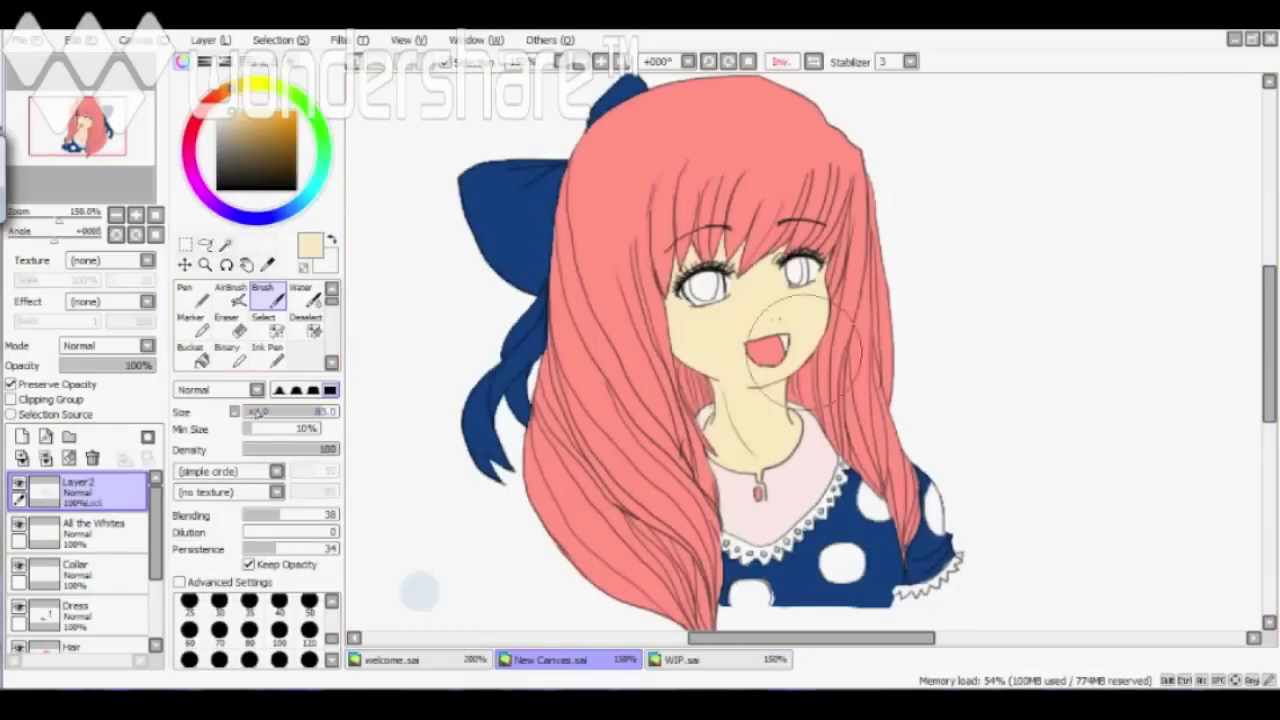
{"action": "key", "text": "ctrl+z"}
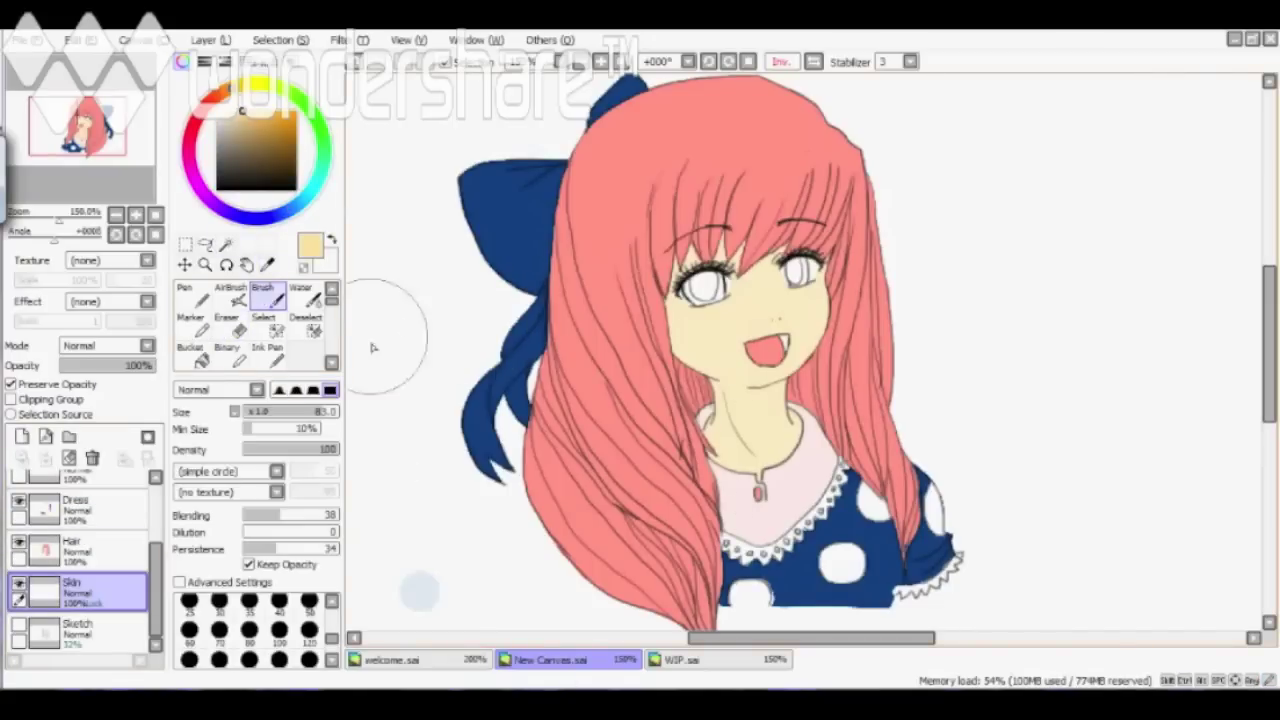
- Shade the face and neck with darker yellow at size 27, orange at size 8 and pale cream at size 15
{"action": "scroll", "coordinate": [785, 473], "scroll_direction": "up", "scroll_amount": 2}
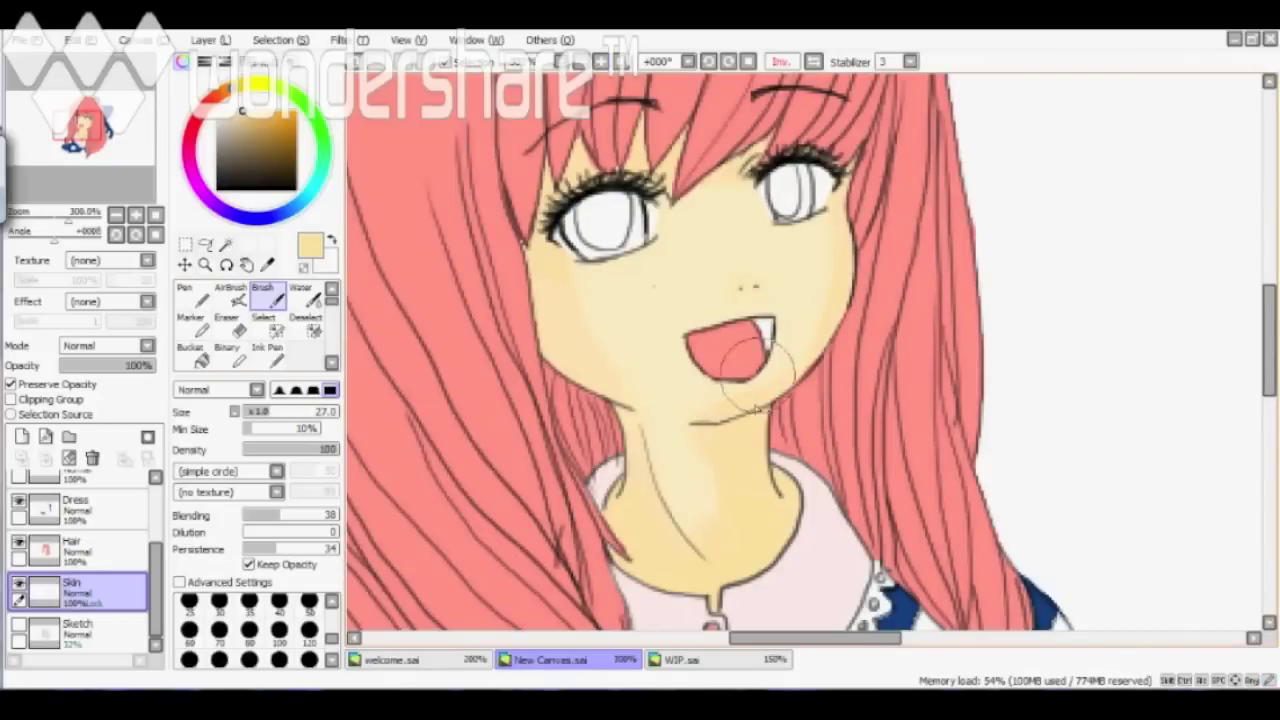
{"action": "left_click", "coordinate": [570, 300], "text": "alt"}
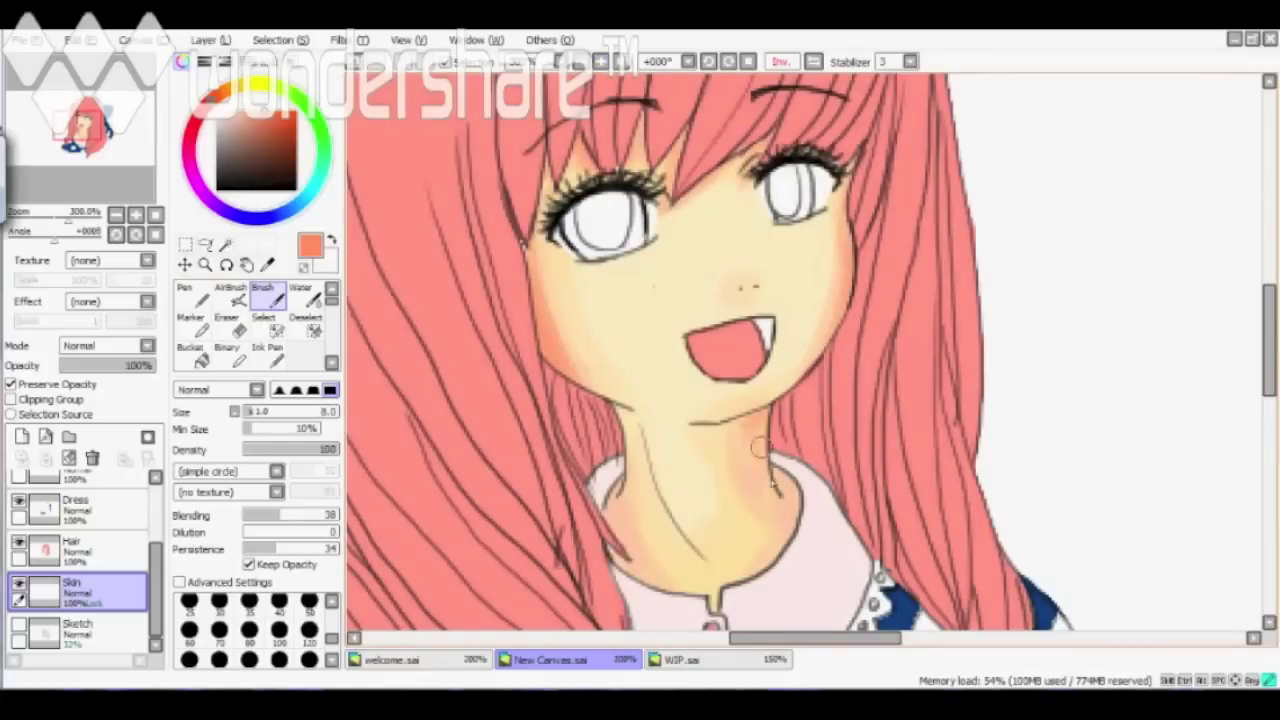
{"action": "scroll", "coordinate": [737, 285], "scroll_direction": "down", "scroll_amount": 1}
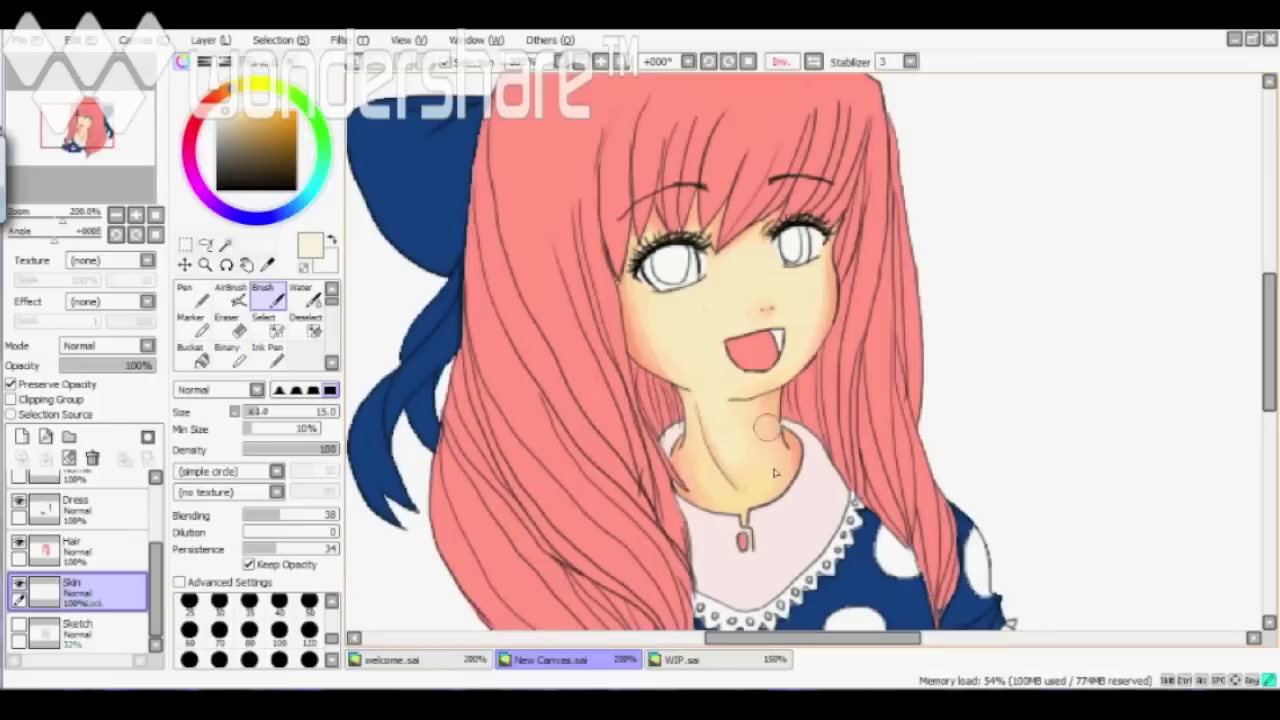
- Preserve the Hair layer's opacity and shade the inner hair around the neck and beside the face with red
{"action": "scroll", "coordinate": [80, 560], "scroll_direction": "up", "scroll_amount": 2}
{"action": "left_click", "coordinate": [75, 572]}
{"action": "left_click", "coordinate": [279, 601]}
{"action": "left_click", "coordinate": [193, 118]}
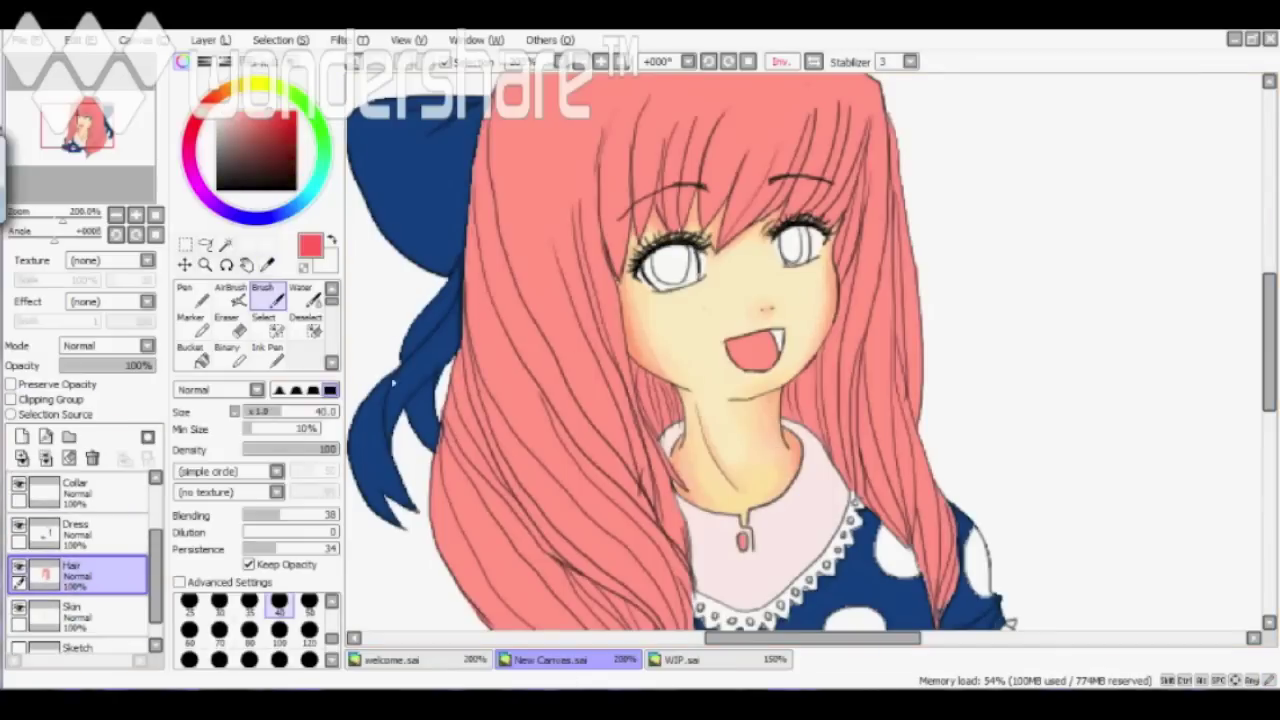
{"action": "left_click_drag", "start_coordinate": [650, 365], "coordinate": [665, 450]}
{"action": "left_click_drag", "start_coordinate": [790, 425], "coordinate": [792, 366]}
{"action": "left_click_drag", "start_coordinate": [882, 290], "coordinate": [880, 515]}
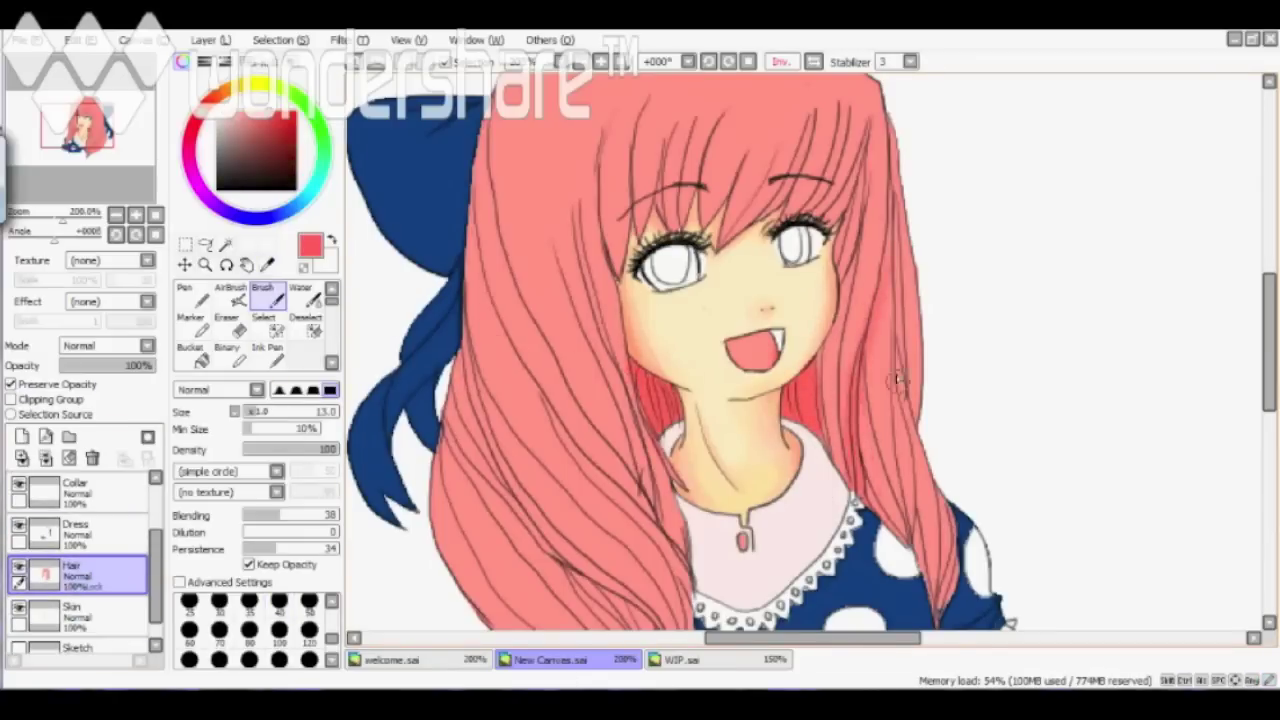
- Brush red strands at size 13 down the long side locks and over the crown and fringe
{"action": "left_click_drag", "start_coordinate": [900, 370], "coordinate": [928, 605]}
{"action": "left_click_drag", "start_coordinate": [500, 120], "coordinate": [610, 530]}
{"action": "scroll", "coordinate": [610, 530], "scroll_direction": "down", "scroll_amount": 1}
{"action": "left_click_drag", "start_coordinate": [660, 370], "coordinate": [712, 494]}
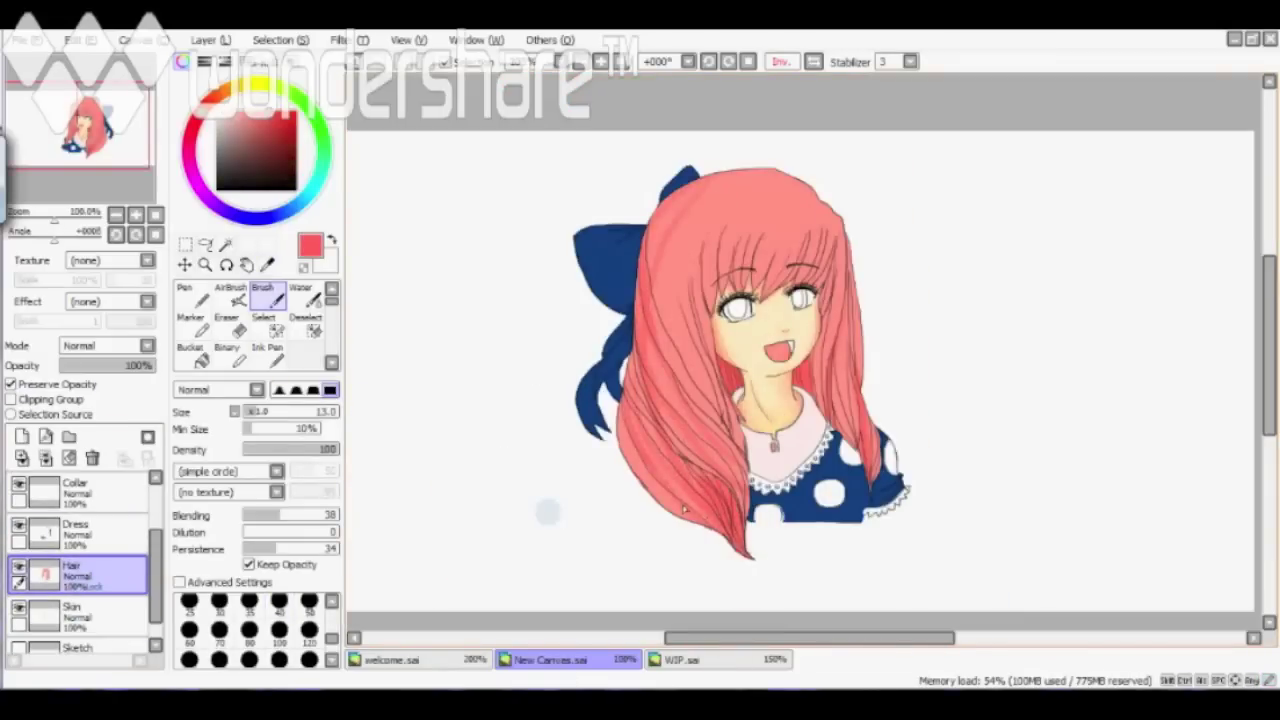
{"action": "left_click_drag", "start_coordinate": [735, 215], "coordinate": [740, 285]}
{"action": "left_click_drag", "start_coordinate": [680, 220], "coordinate": [690, 375]}
- Layer darker red strands over the crown, fringe and long locks with the size 13 brush
{"action": "key", "text": "alt+Tab"}
{"action": "left_click_drag", "start_coordinate": [825, 265], "coordinate": [845, 440]}
{"action": "key", "text": "alt+Tab"}
{"action": "left_click_drag", "start_coordinate": [642, 260], "coordinate": [712, 490]}
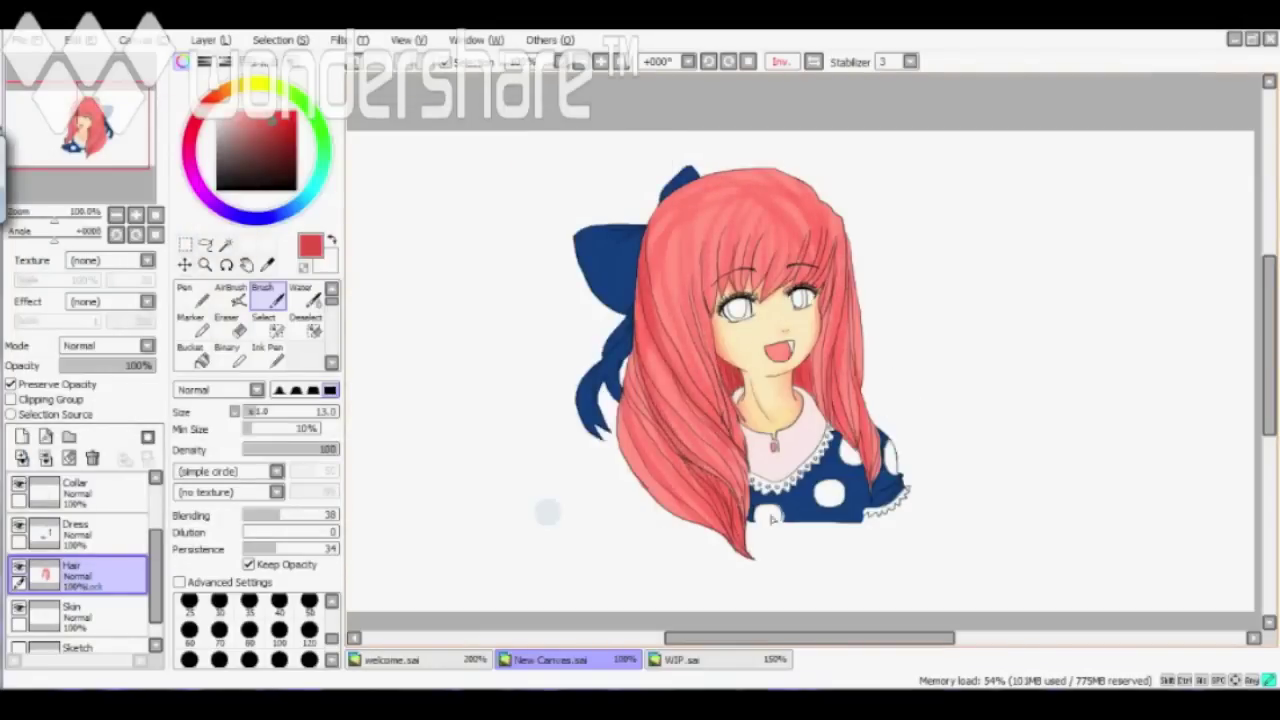
{"action": "left_click_drag", "start_coordinate": [690, 180], "coordinate": [730, 440]}
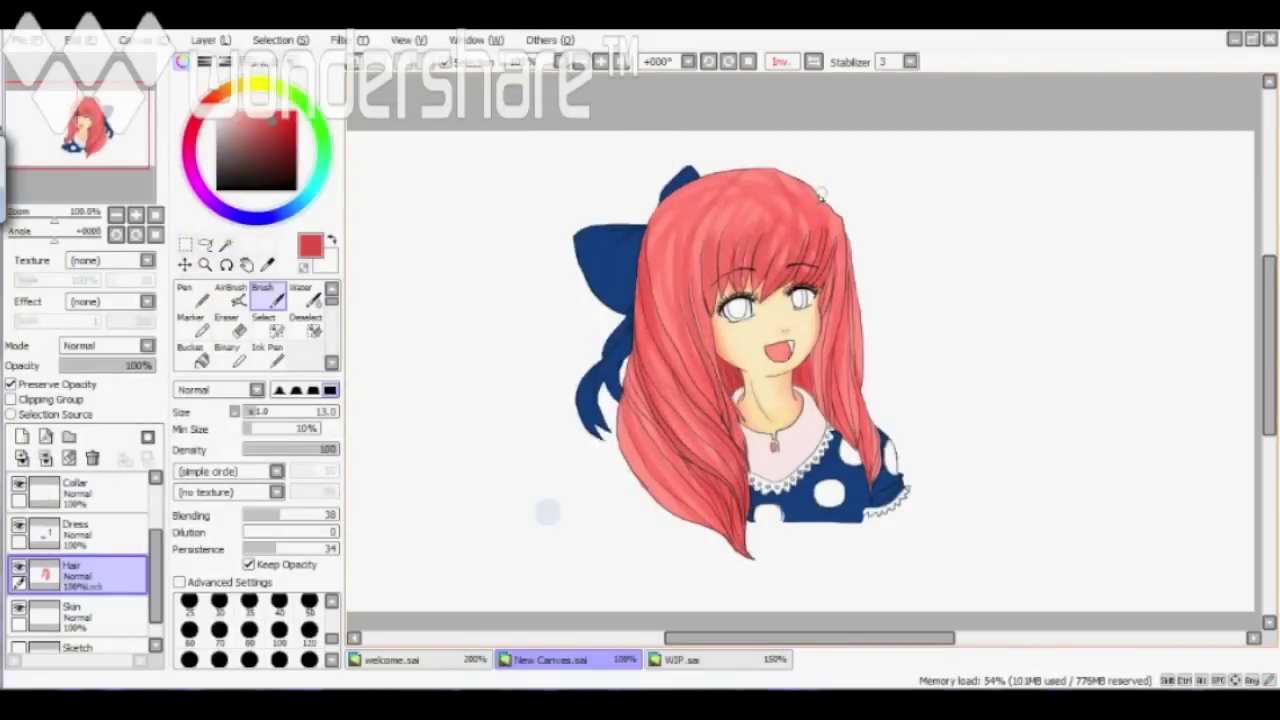
{"action": "left_click_drag", "start_coordinate": [700, 165], "coordinate": [680, 400]}
{"action": "left_click_drag", "start_coordinate": [625, 345], "coordinate": [734, 513]}
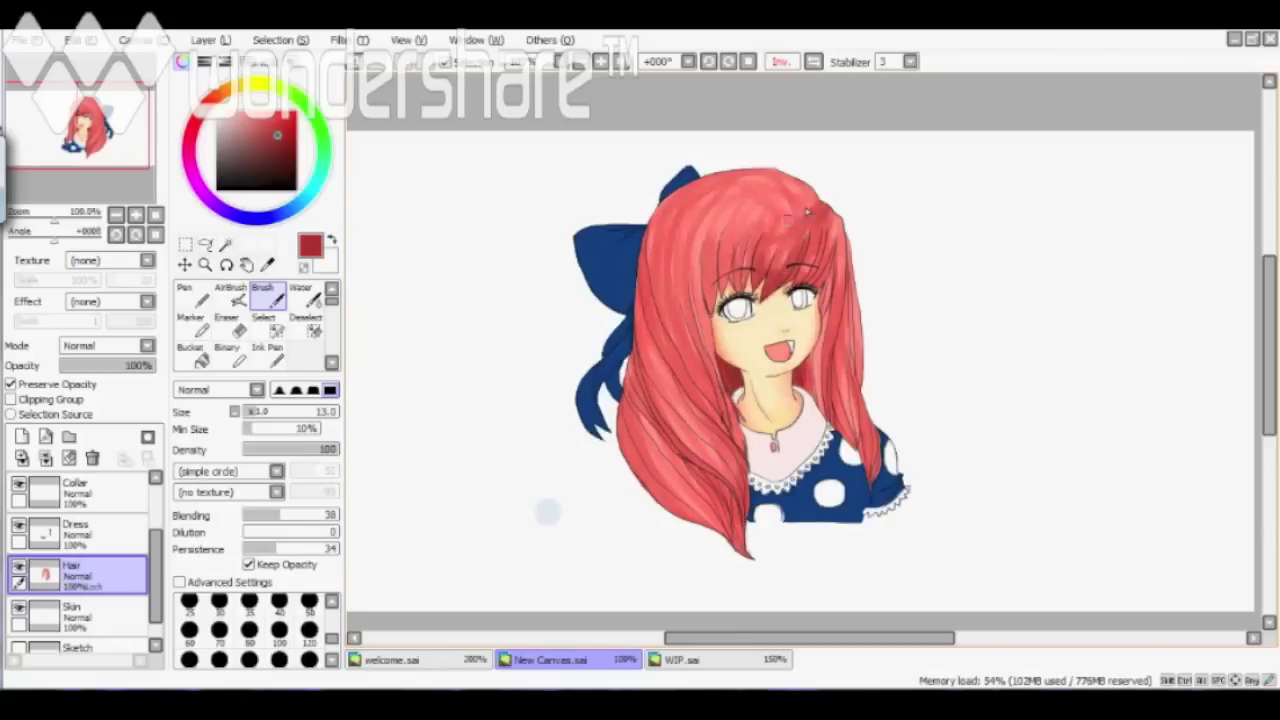
- Deepen the hair shadows with crimson and dark maroon strands at size 13 across the crown, fringe and side locks
{"action": "mouse_move", "coordinate": [716, 178]}
{"action": "left_mouse_down"}
{"action": "mouse_move", "coordinate": [692, 405]}
{"action": "mouse_move", "coordinate": [641, 409]}
{"action": "left_mouse_up"}
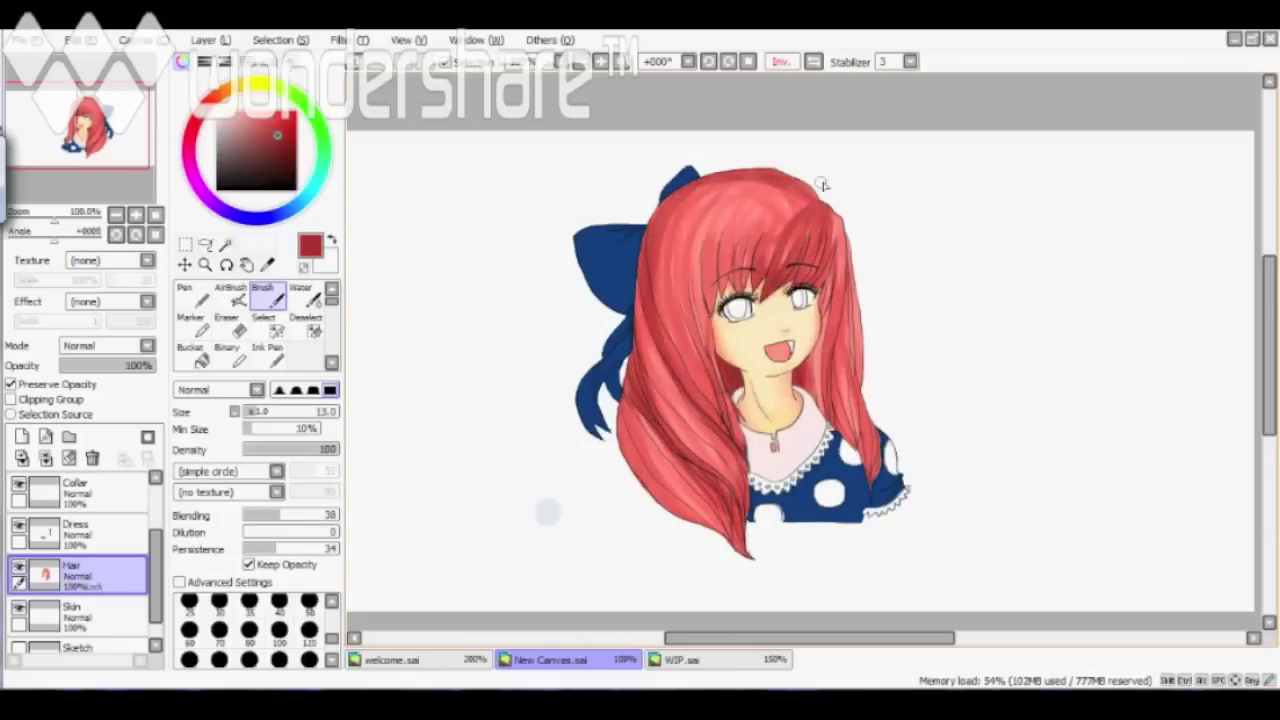
{"action": "mouse_move", "coordinate": [737, 253]}
{"action": "left_mouse_down"}
{"action": "mouse_move", "coordinate": [700, 390]}
{"action": "mouse_move", "coordinate": [840, 440]}
{"action": "mouse_move", "coordinate": [660, 500]}
{"action": "mouse_move", "coordinate": [718, 522]}
{"action": "mouse_move", "coordinate": [650, 300]}
{"action": "mouse_move", "coordinate": [670, 480]}
{"action": "mouse_move", "coordinate": [715, 168]}
{"action": "left_mouse_up"}
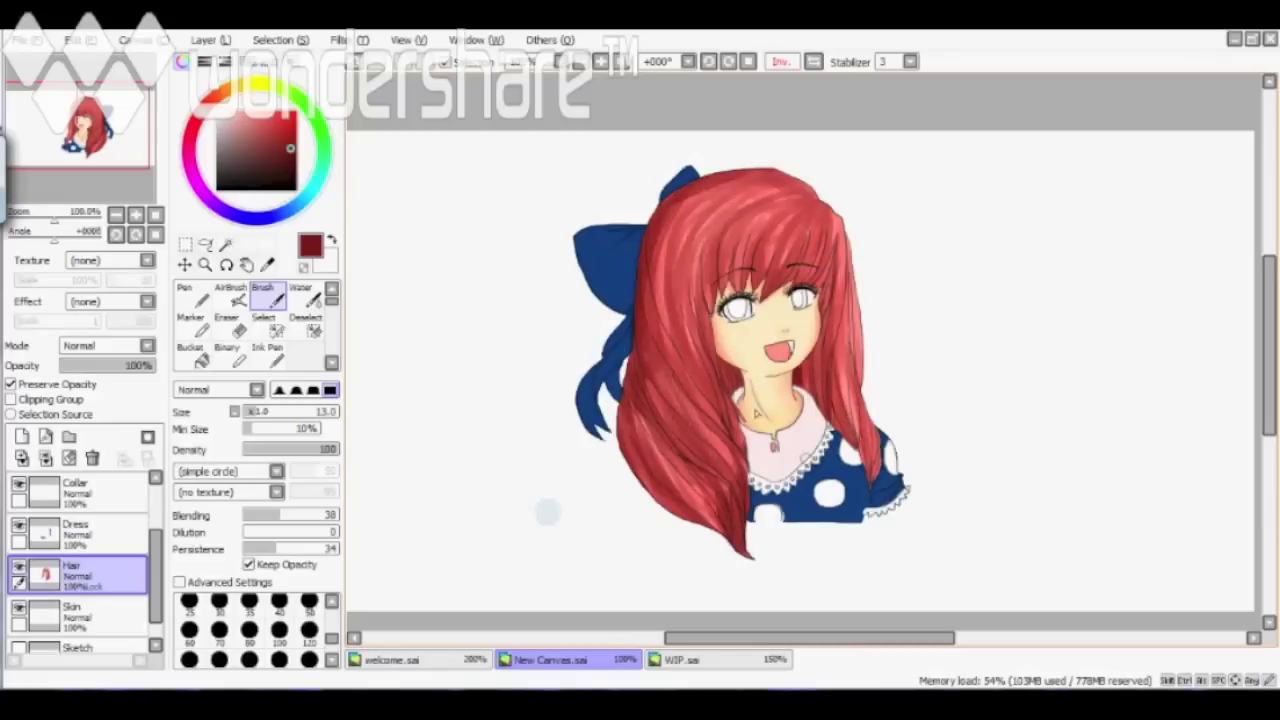
{"action": "mouse_move", "coordinate": [720, 300]}
{"action": "left_mouse_down"}
{"action": "mouse_move", "coordinate": [690, 470]}
{"action": "mouse_move", "coordinate": [665, 510]}
{"action": "mouse_move", "coordinate": [815, 220]}
{"action": "mouse_move", "coordinate": [700, 190]}
{"action": "left_mouse_up"}
{"action": "left_click_drag", "start_coordinate": [835, 203], "coordinate": [840, 440]}
{"action": "left_click_drag", "start_coordinate": [840, 440], "coordinate": [700, 300]}
{"action": "left_click_drag", "start_coordinate": [700, 300], "coordinate": [742, 458]}
{"action": "left_click_drag", "start_coordinate": [707, 395], "coordinate": [817, 171]}
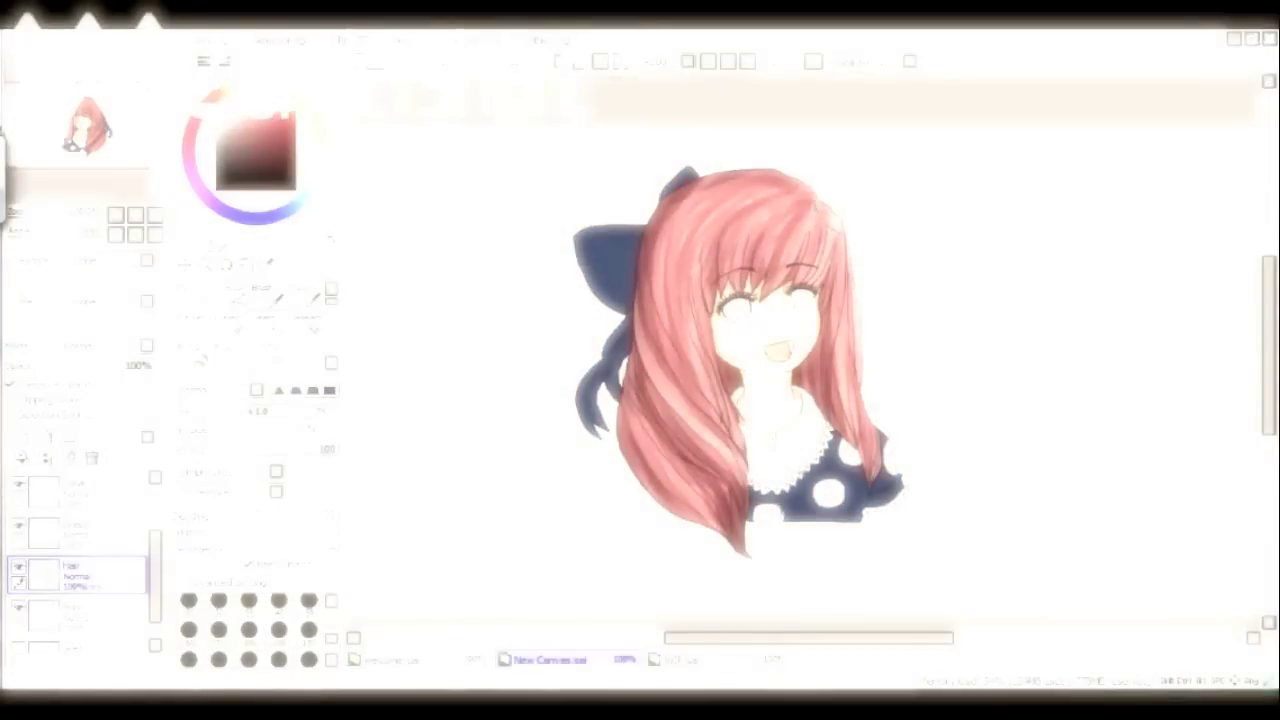